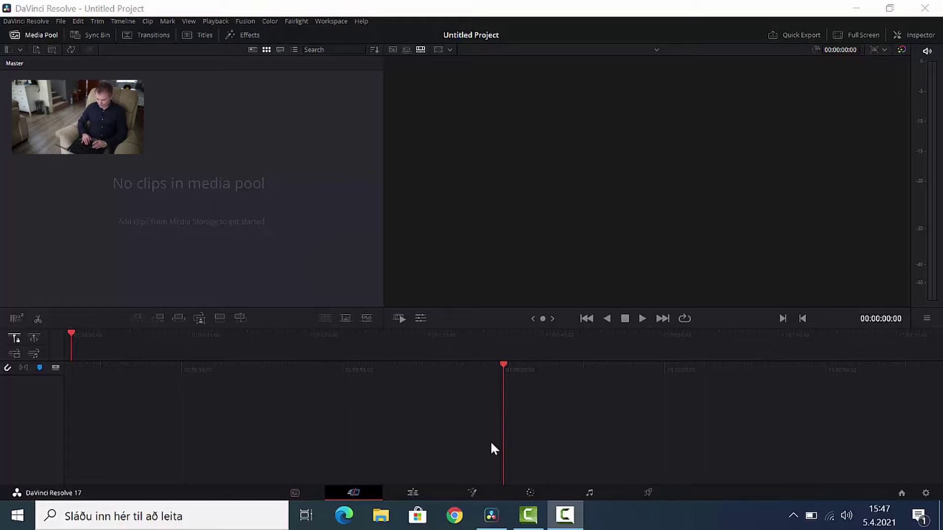
left_click(514, 416)
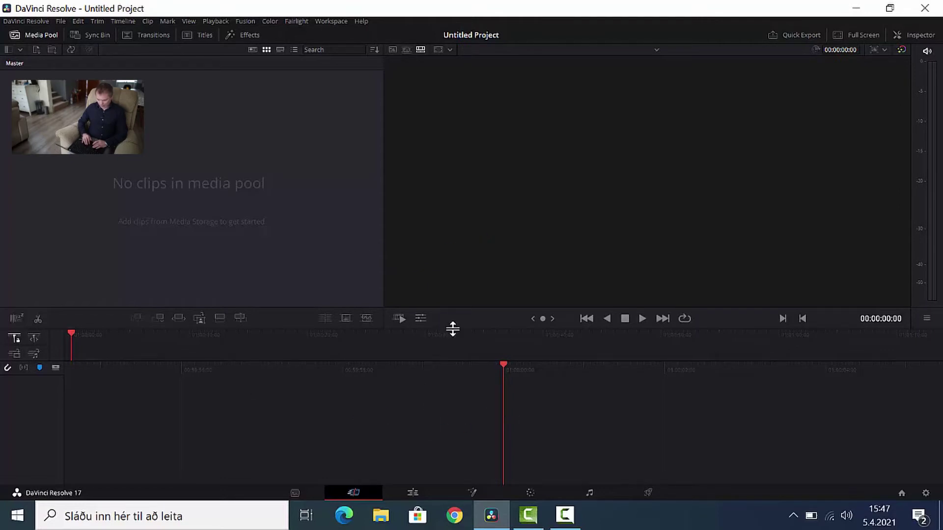
mouse_move(455, 326)
left_mouse_down()
mouse_move(473, 187)
mouse_move(466, 340)
mouse_move(480, 211)
mouse_move(467, 327)
left_mouse_up()
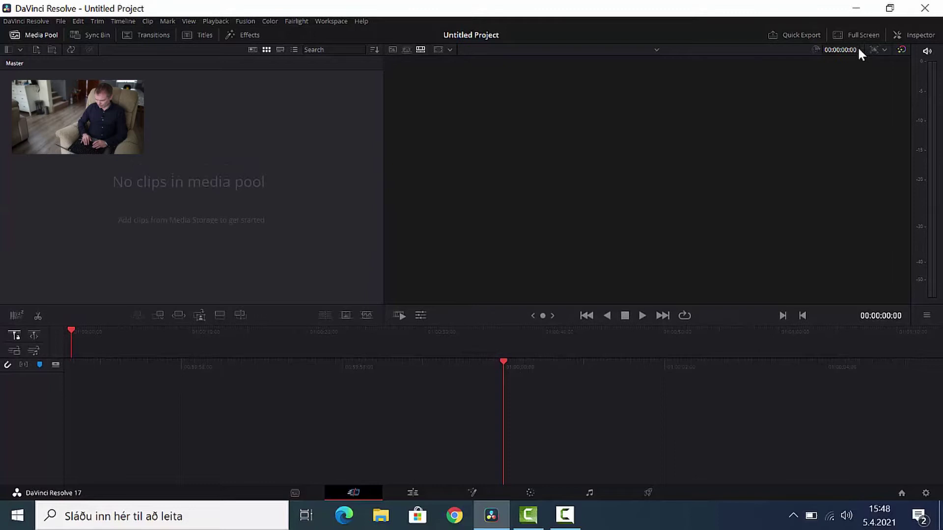
left_click(908, 35)
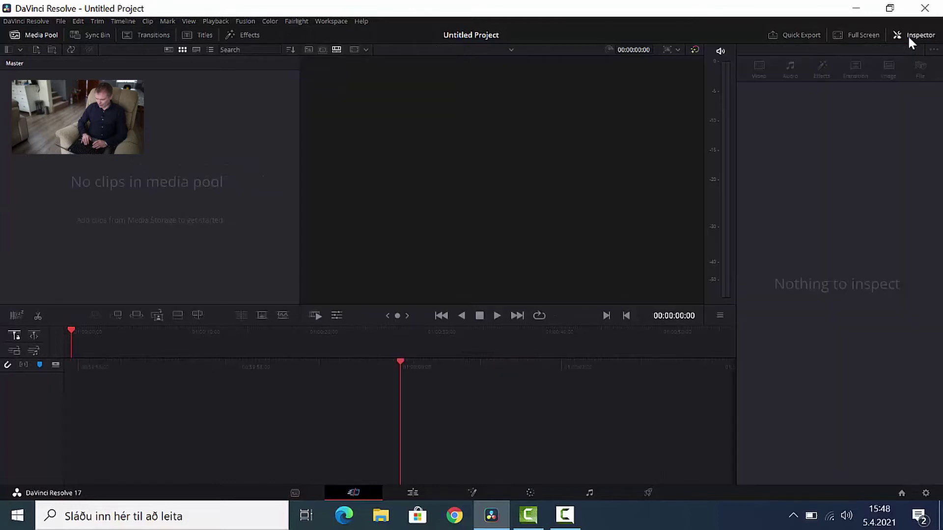
left_click(908, 35)
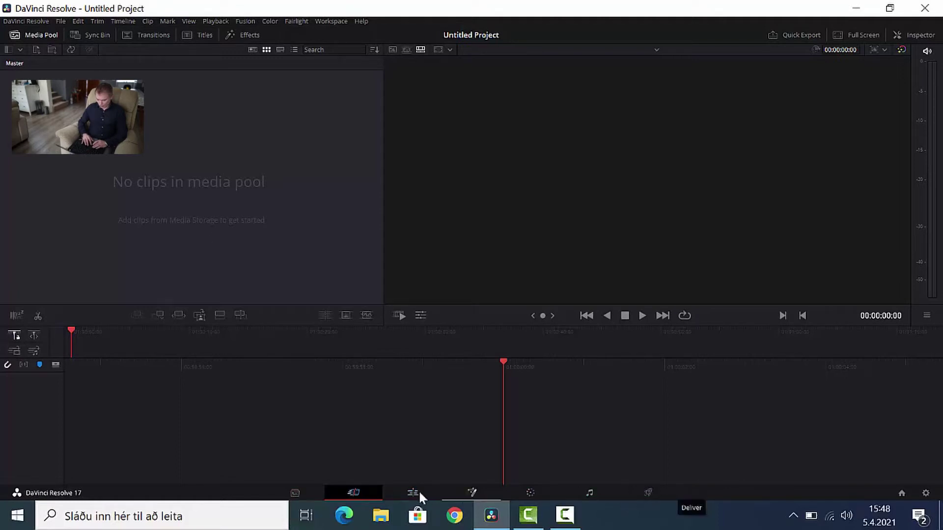
left_click(298, 488)
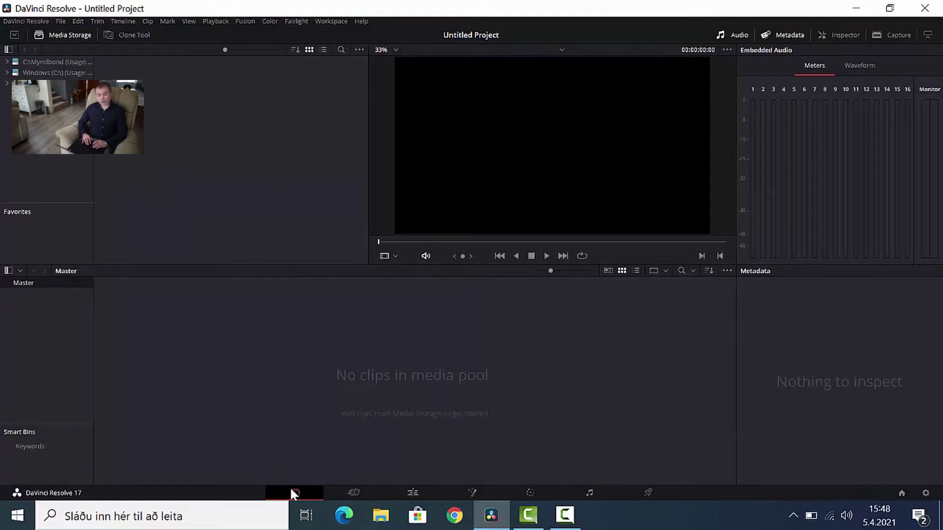
left_click(353, 493)
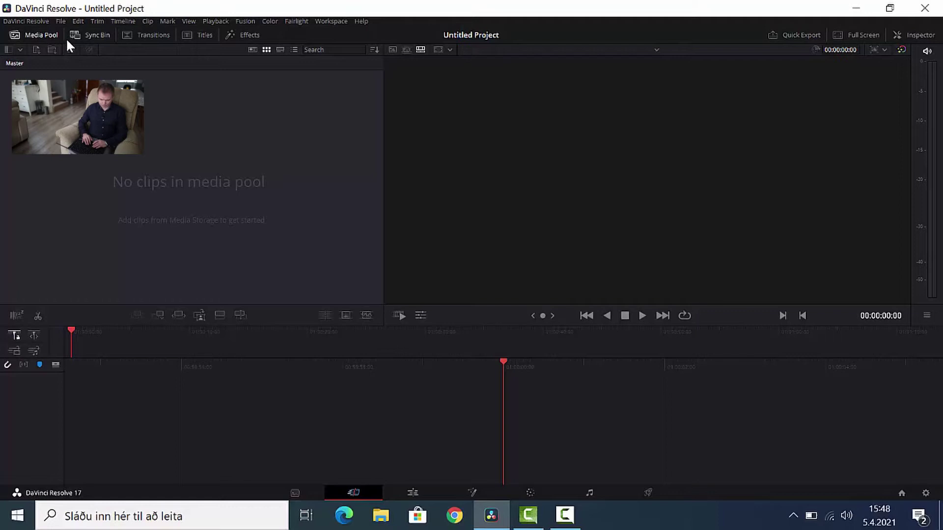
- Import all the video and audio files from the Klappa folder inside Myndbond into the media pool
left_click(58, 21)
mouse_move(187, 121)
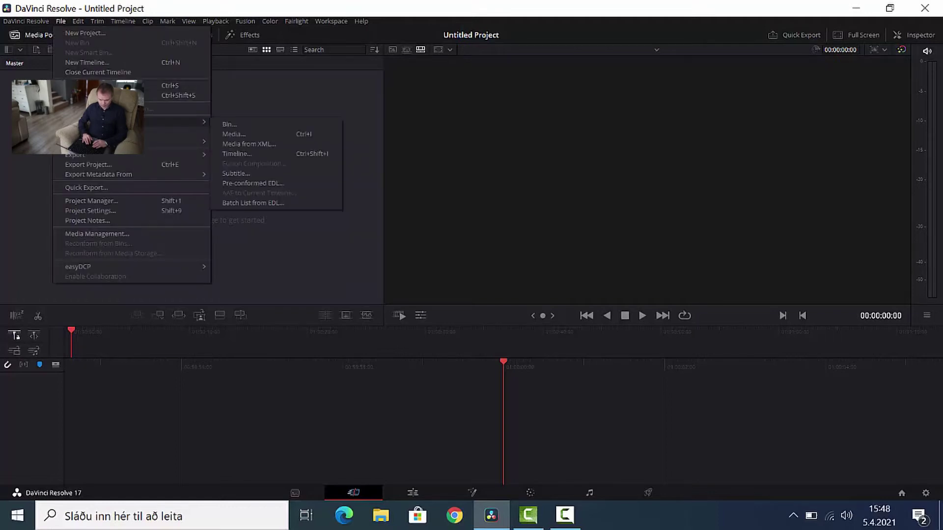
left_click(262, 134)
left_click(74, 52)
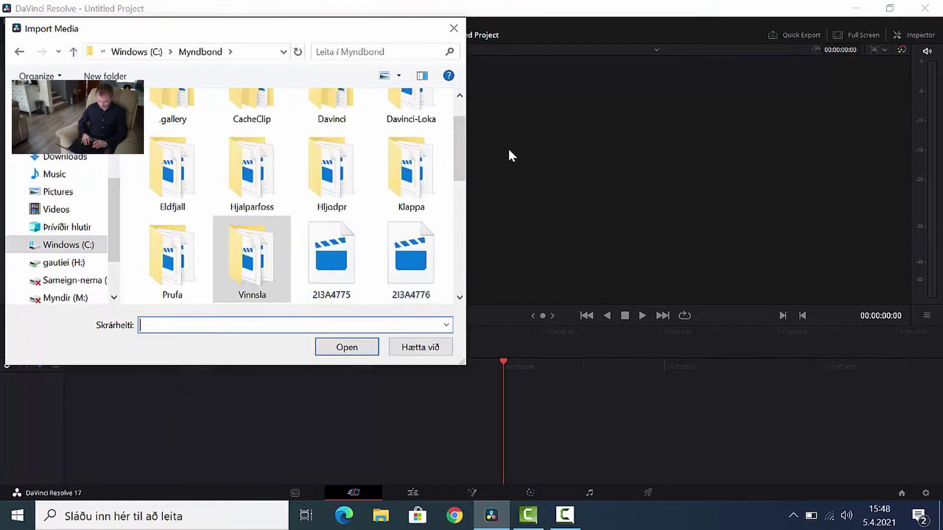
double_click(408, 173)
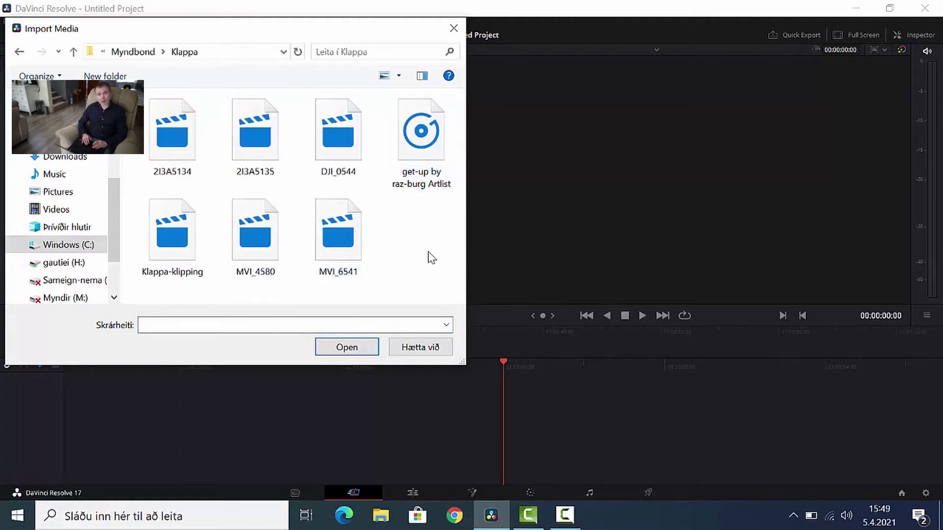
left_click_drag(433, 256, 165, 136)
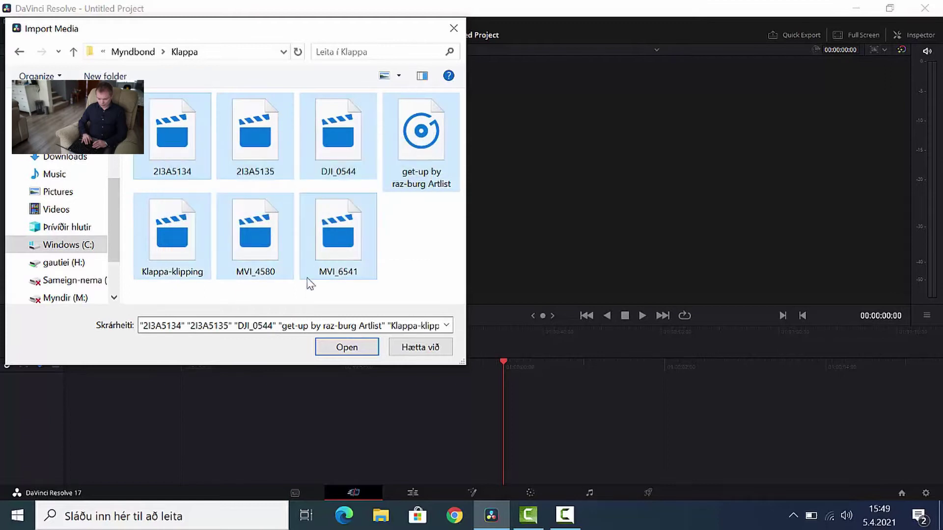
left_click(346, 349)
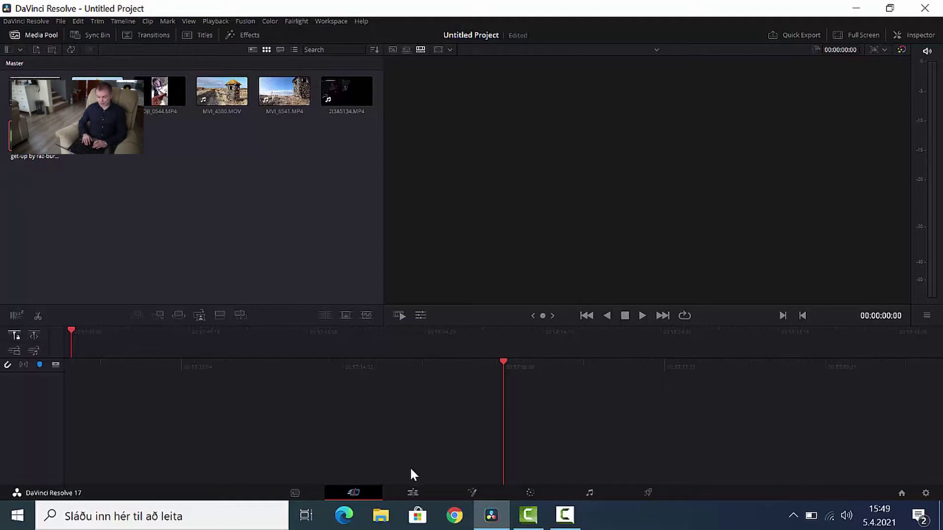
- On the Edit page, place the clip 2I3A5135.MP4 on a new timeline and align it with the timeline's start
left_click(419, 490)
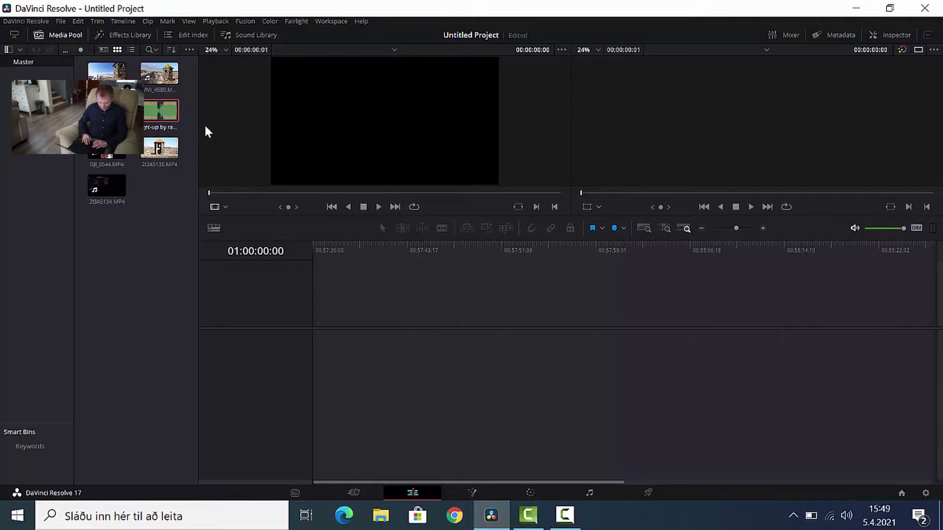
left_click(160, 149)
left_click_drag(159, 150, 363, 379)
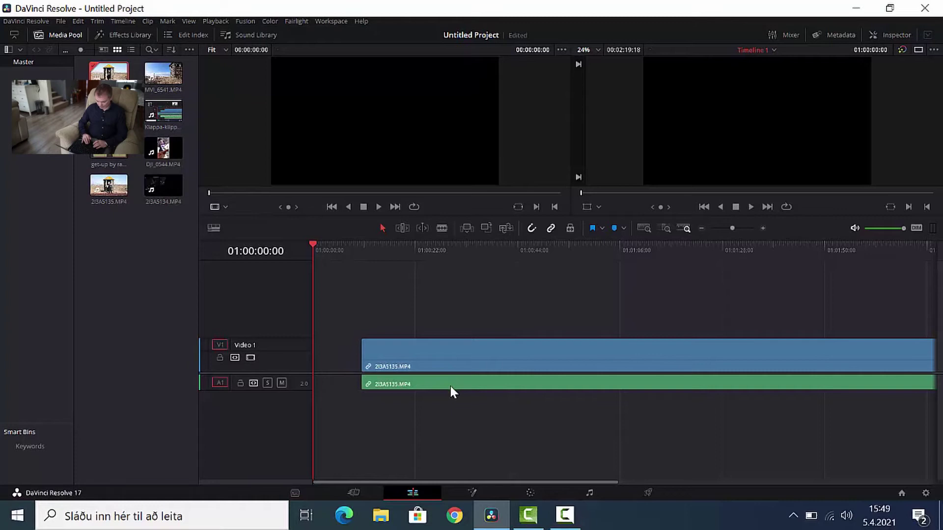
left_click_drag(510, 360, 458, 355)
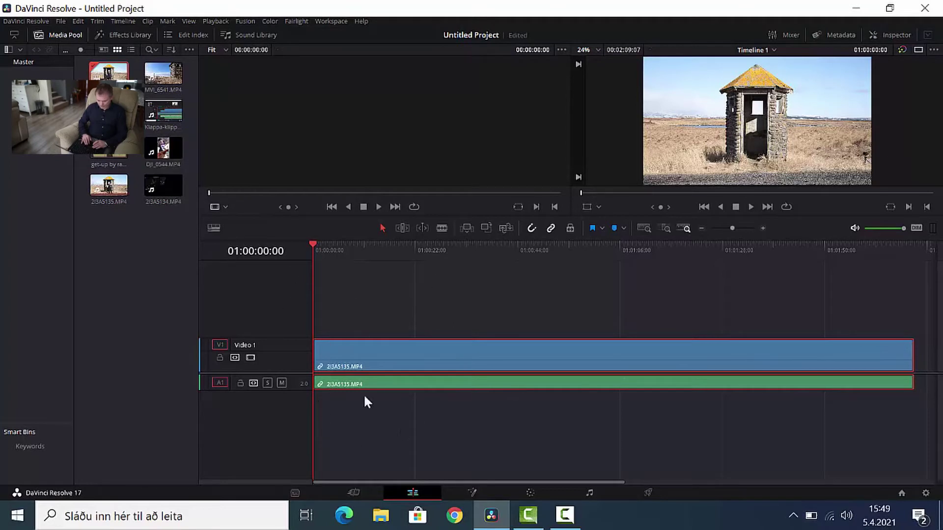
- Increase the timeline's video and audio track heights so the clip's waveform can be seen
left_click(213, 230)
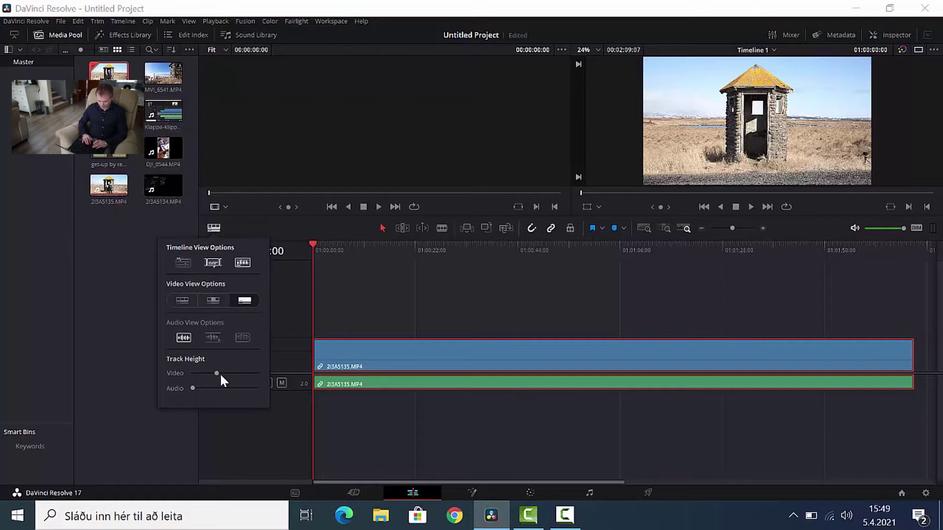
left_click_drag(218, 372, 205, 391)
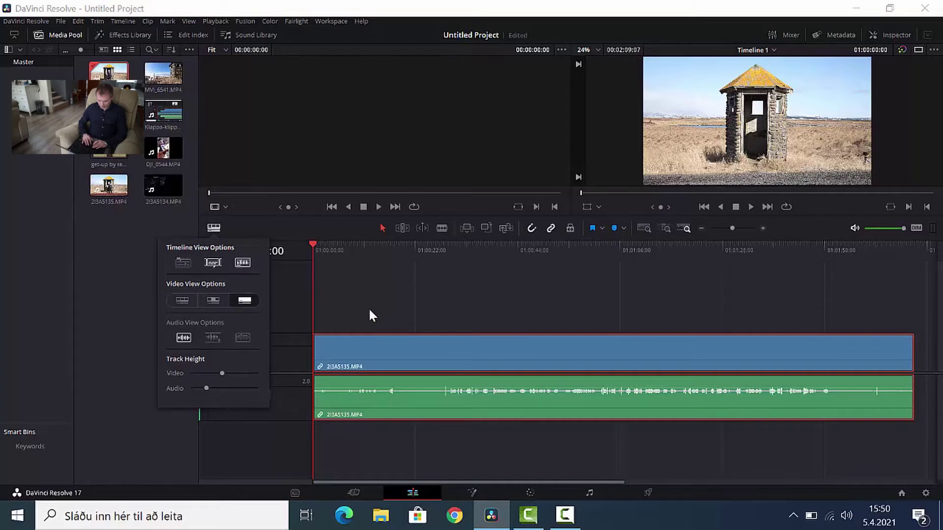
left_click(388, 281)
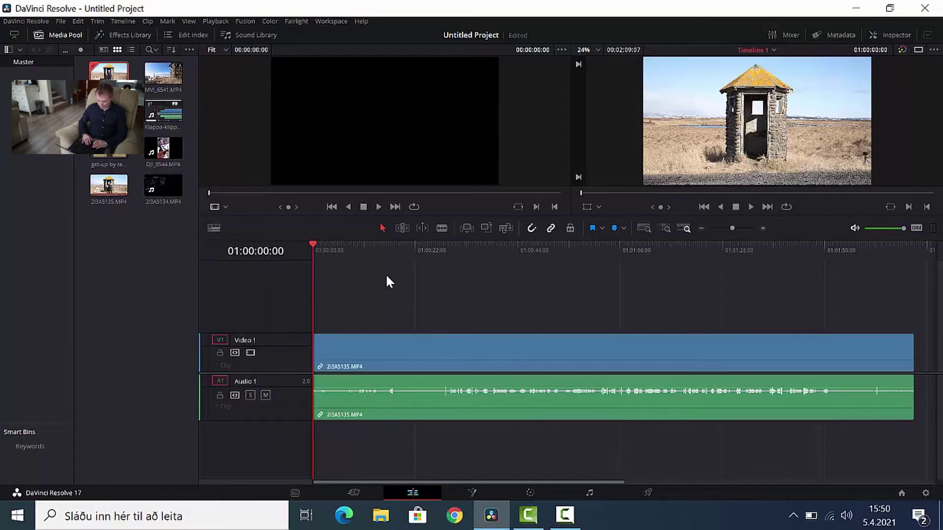
- Check the timeline clip's Inspector settings, enlarge the viewer area above the timeline, and hide the Inspector again
left_click(384, 356)
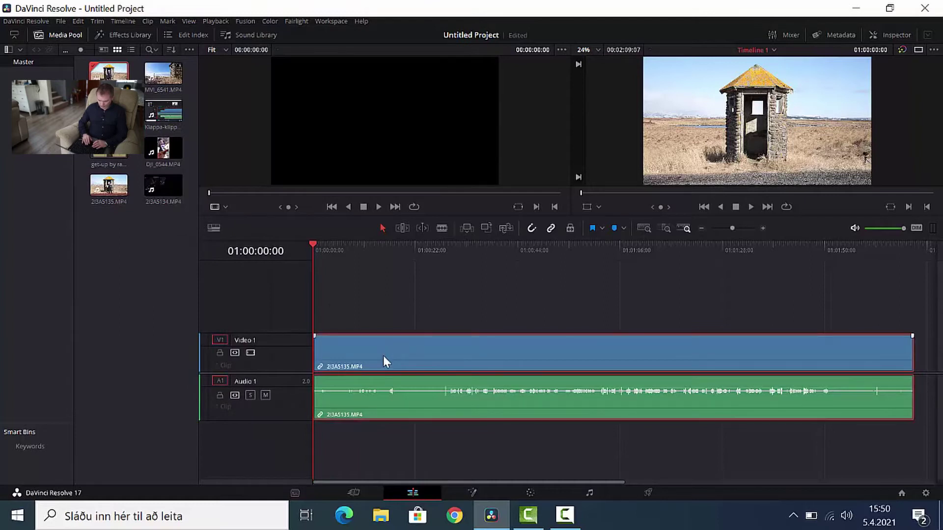
left_click(890, 35)
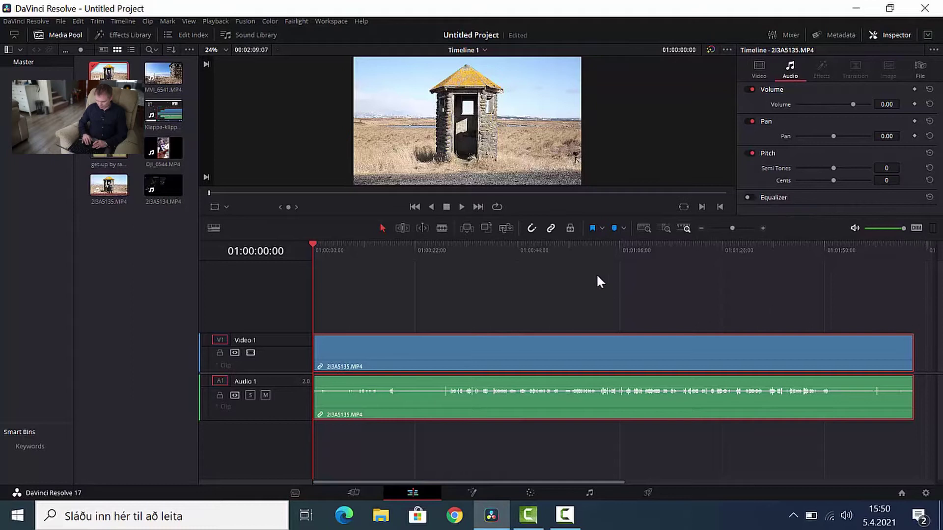
left_click_drag(558, 214, 540, 256)
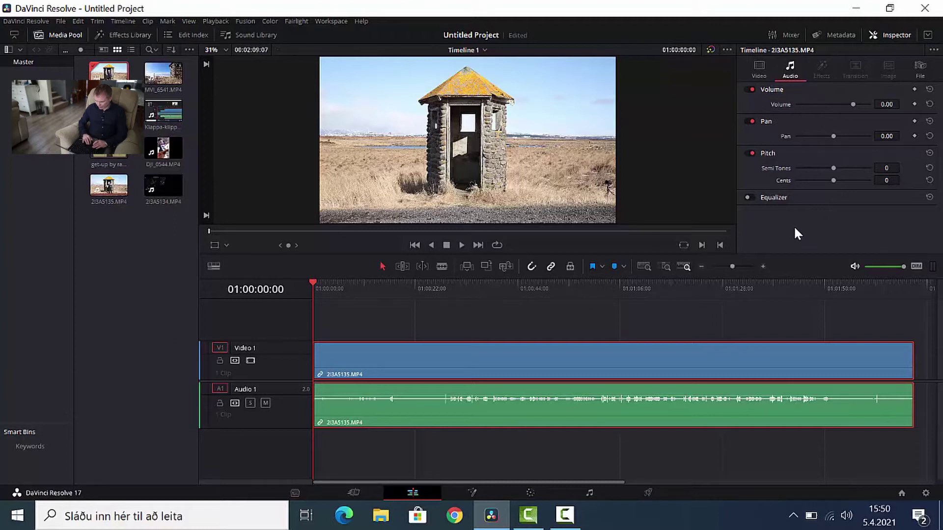
left_click(881, 35)
left_click(880, 35)
left_click(880, 35)
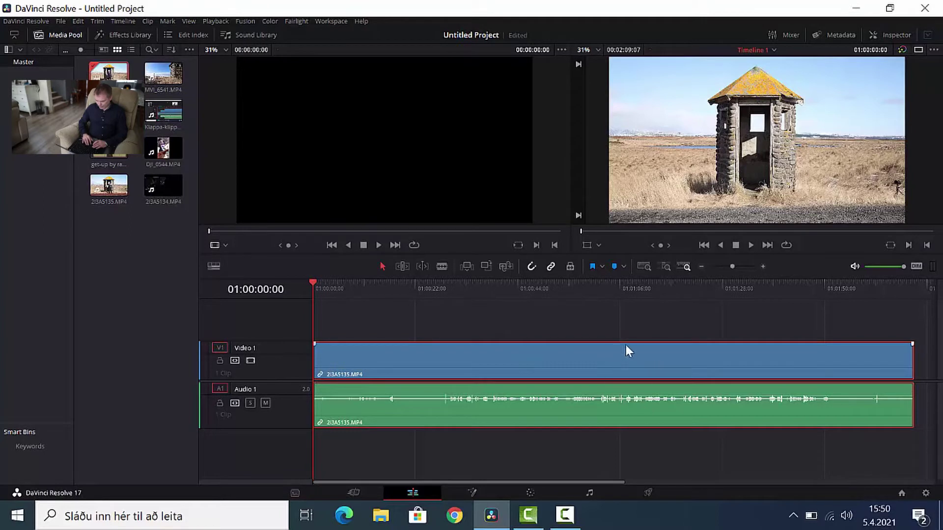
- Play the first seconds of the timeline clip and stop playback
left_click(750, 245)
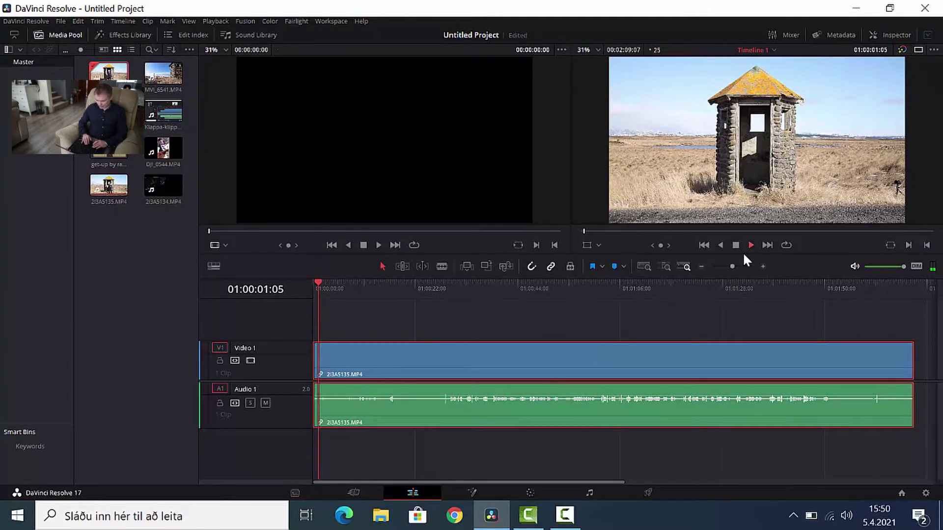
left_click(735, 245)
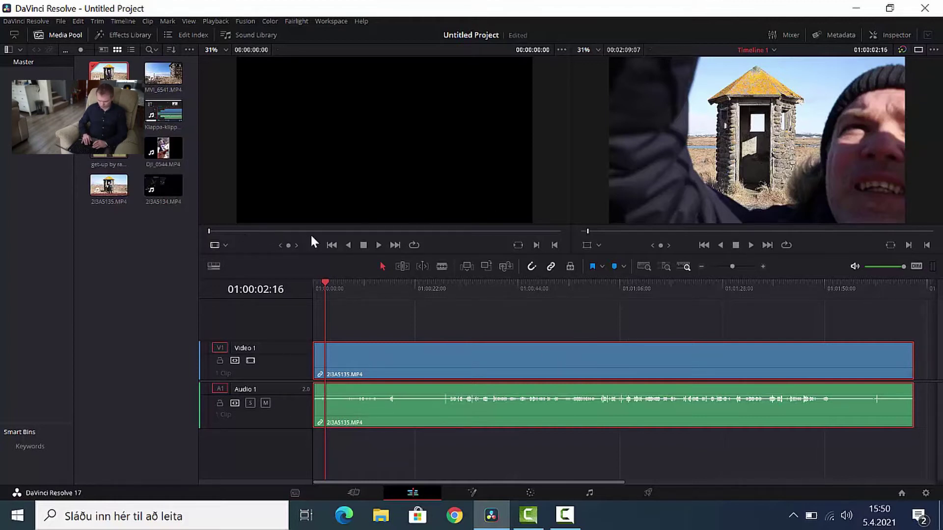
left_click(164, 149)
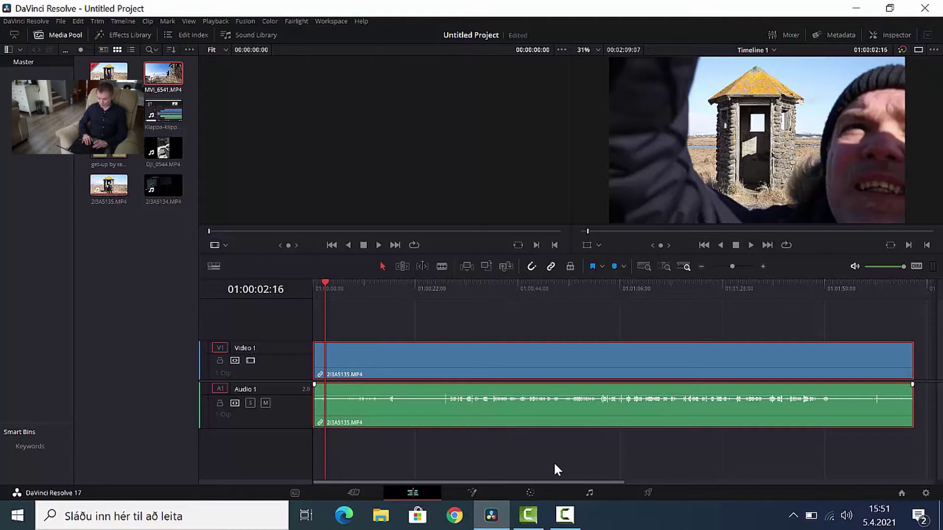
- On the Fairlight page, increase the audio track's height and listen to the clip's speech from about 30 seconds
left_click(589, 493)
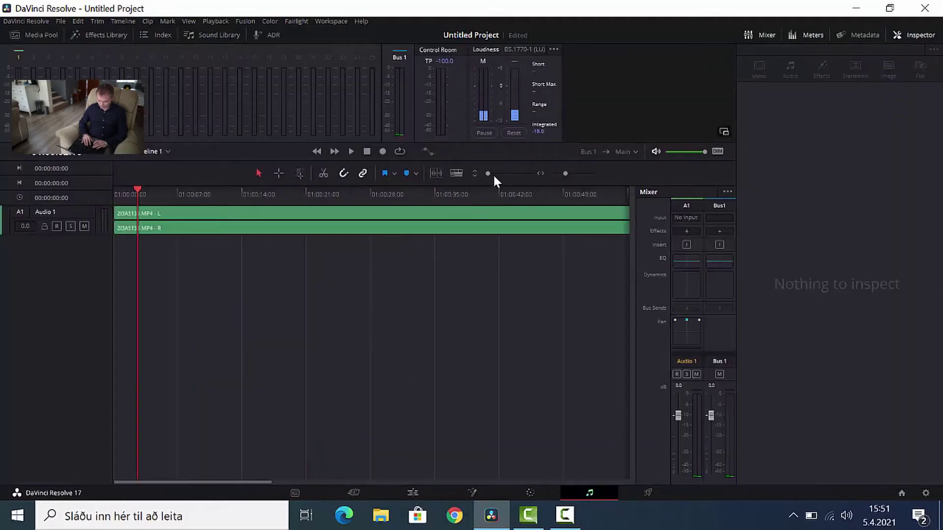
left_click_drag(489, 173, 509, 175)
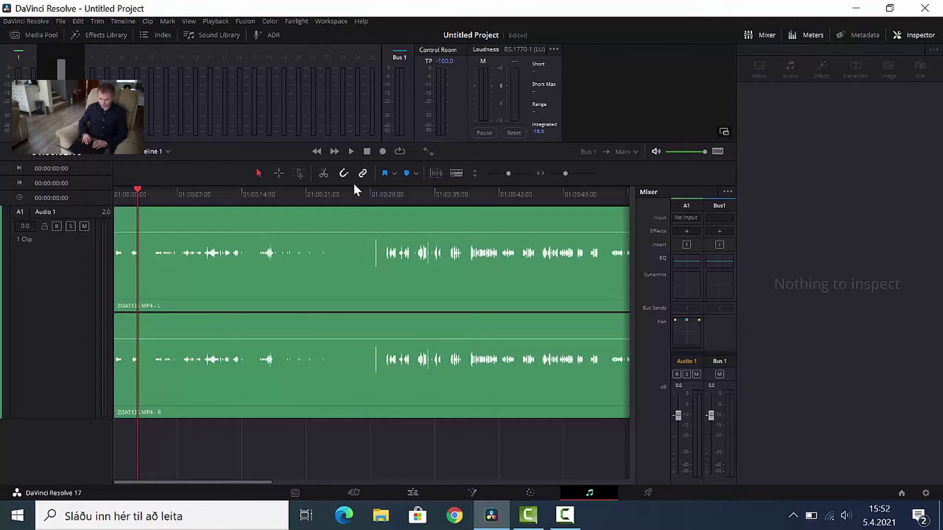
left_click(352, 151)
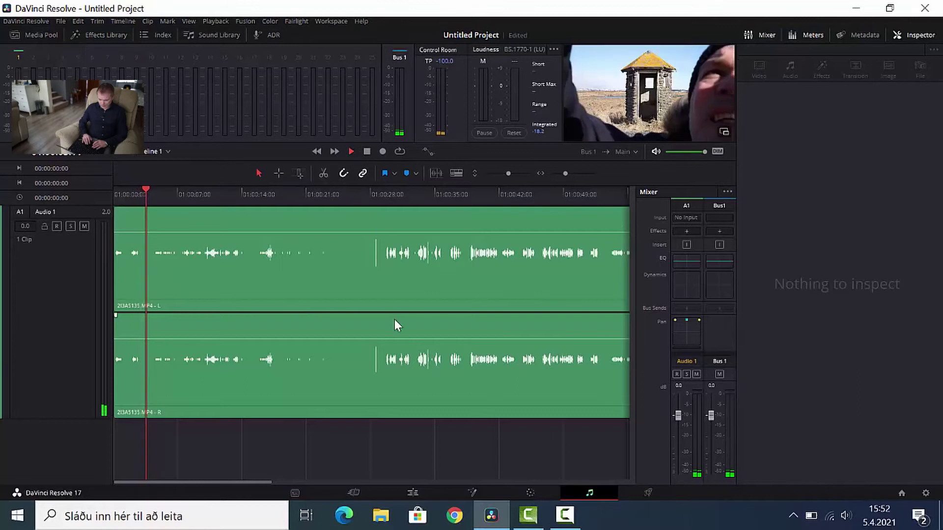
left_click_drag(160, 190, 394, 233)
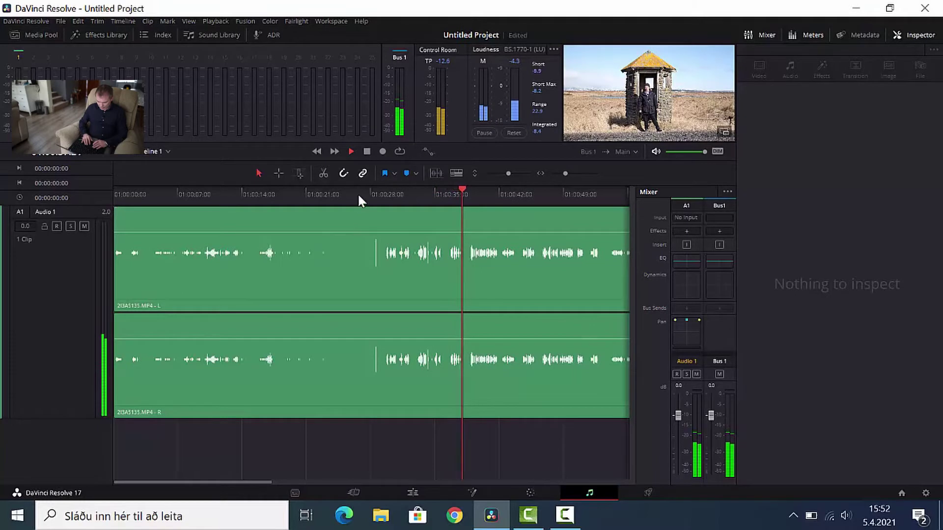
left_click(365, 151)
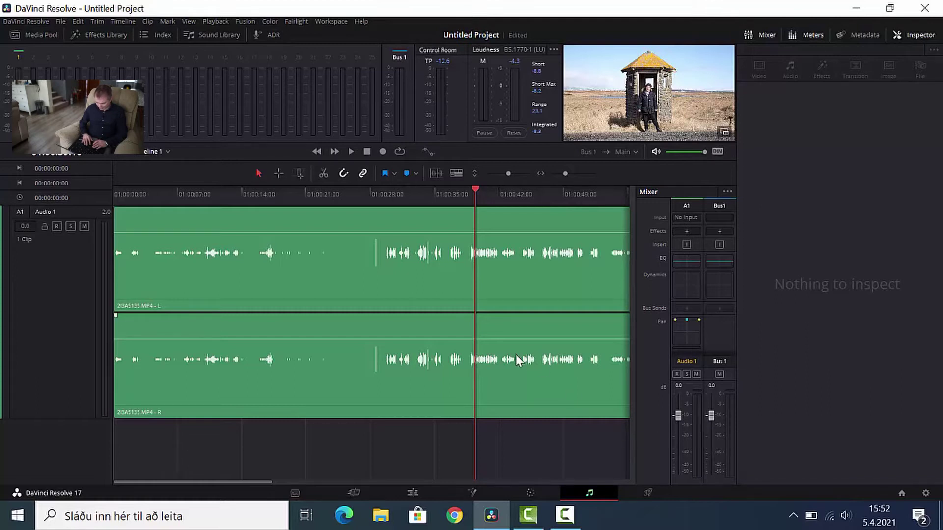
- Raise the audio clip's volume line to about 7.10 dB and play the louder speech to check it
mouse_move(504, 336)
left_mouse_down()
mouse_move(514, 417)
mouse_move(510, 333)
left_mouse_up()
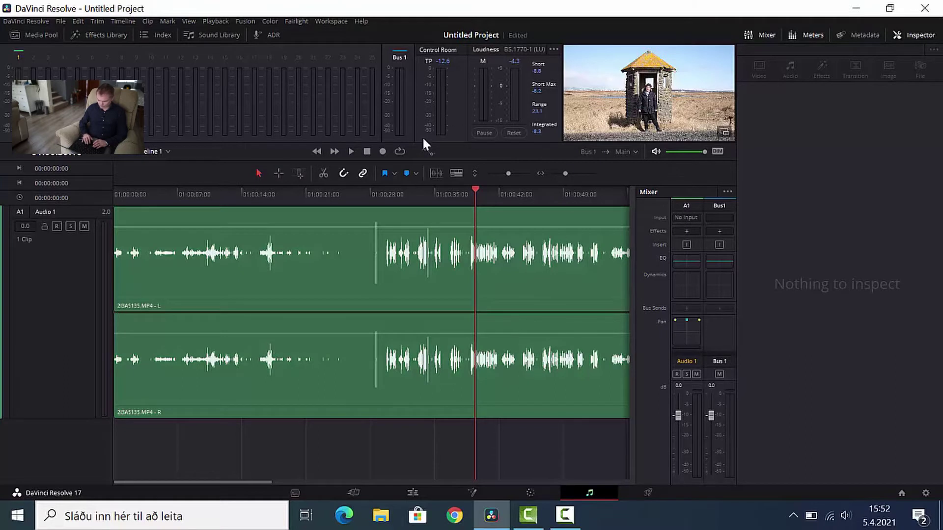
left_click(352, 151)
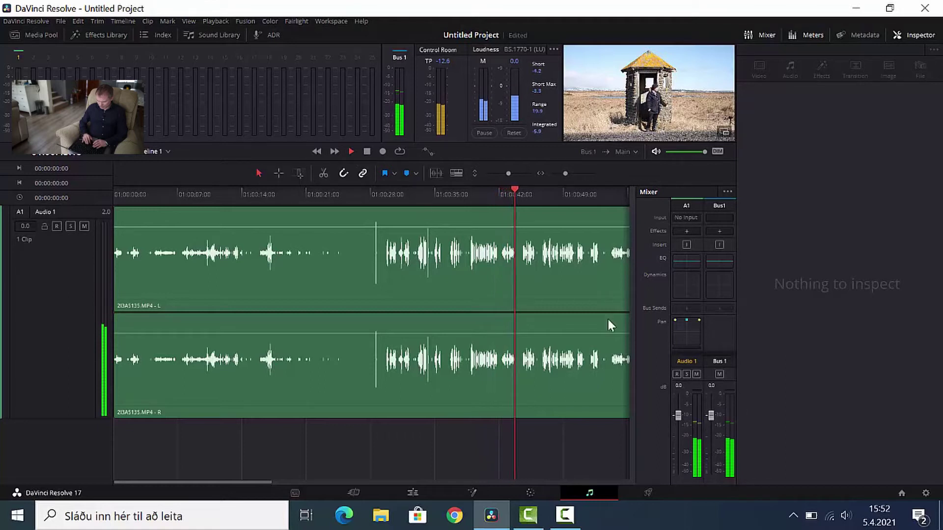
left_click(367, 152)
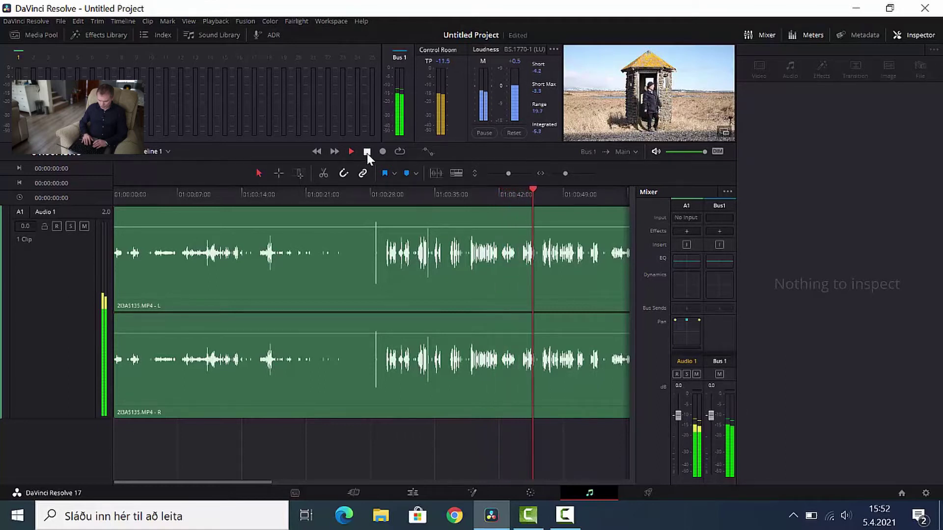
- Enable the Equalizer for the audio clip 2I3A5135.MP4 and move Band 1's low cut to 95 Hz
left_click(432, 244)
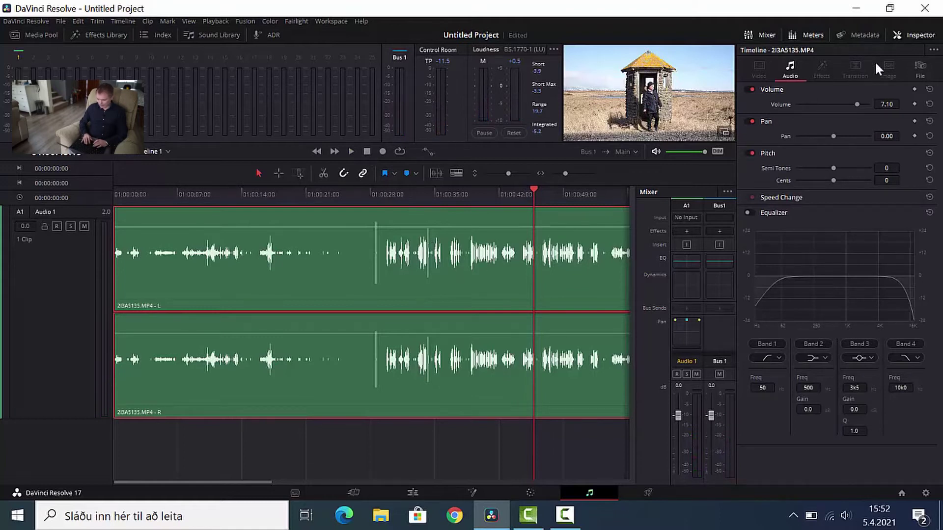
left_click(916, 39)
left_click(918, 40)
left_click(749, 212)
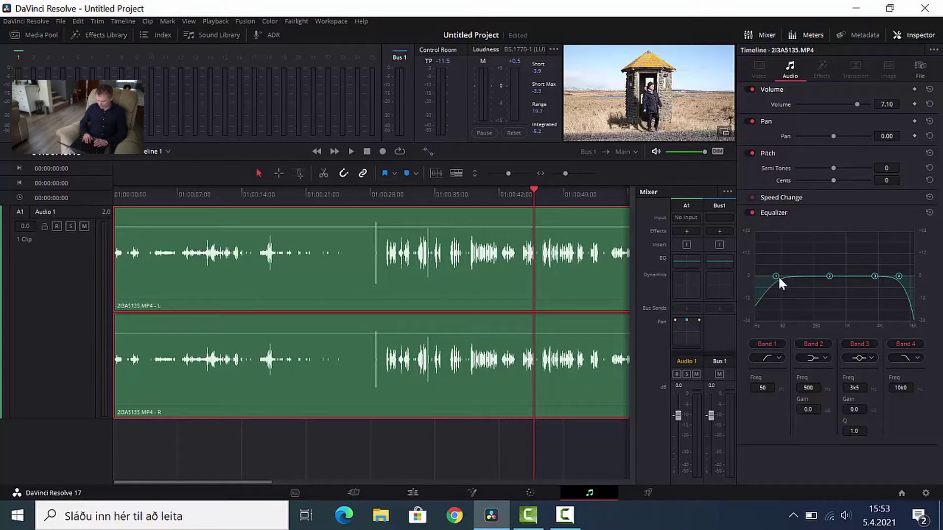
mouse_move(783, 301)
left_mouse_down()
mouse_move(811, 306)
mouse_move(784, 299)
left_mouse_up()
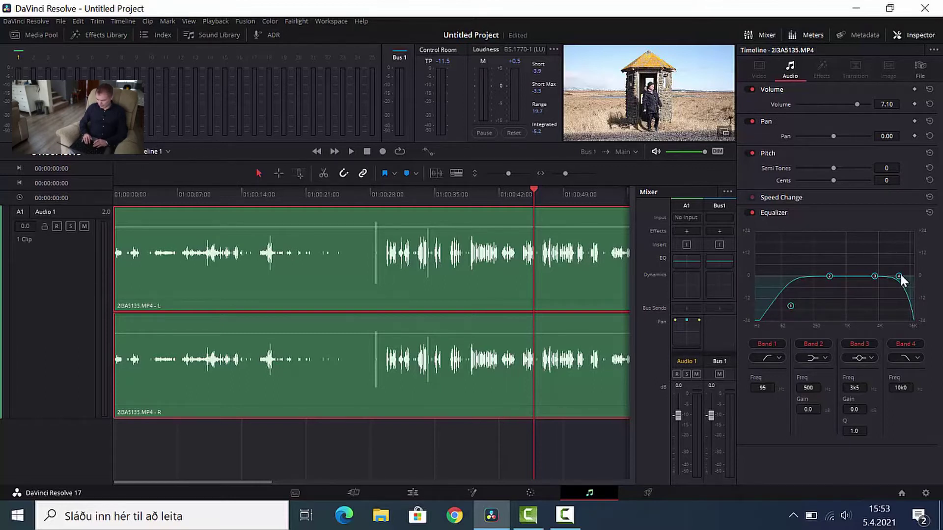
- While playing the clip, set Band 4 to 8k5 Hz, Band 2 to 293 Hz at +3.6 dB and Band 3 to 699 Hz at -5.0 dB
left_click_drag(898, 274, 897, 274)
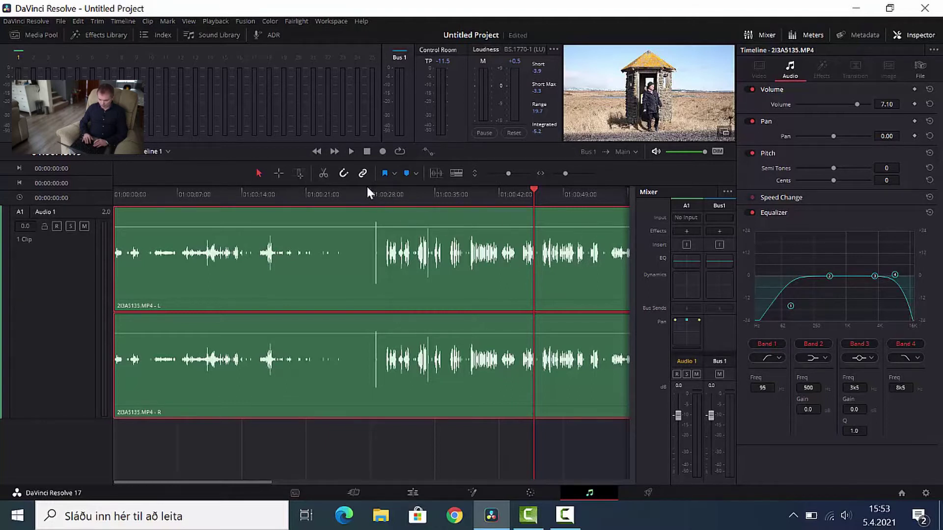
left_click(351, 152)
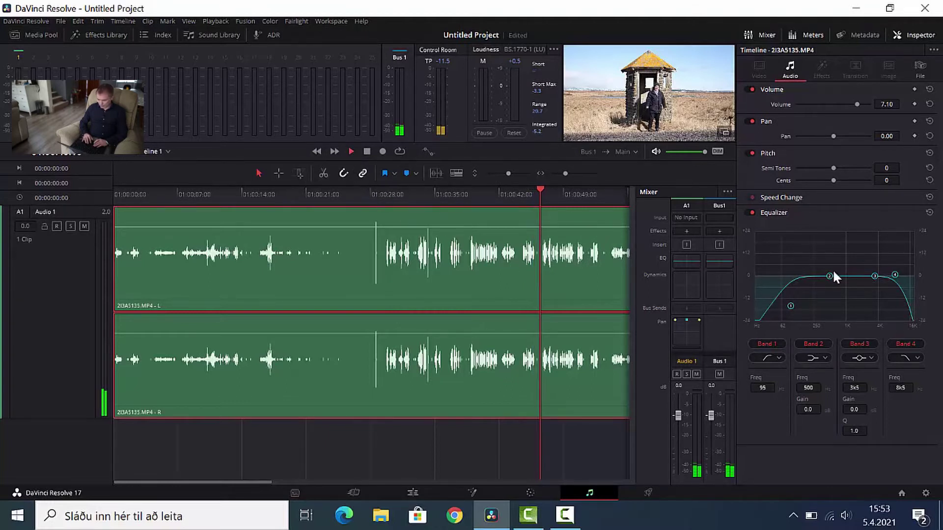
mouse_move(830, 275)
left_mouse_down()
mouse_move(830, 237)
mouse_move(833, 288)
mouse_move(822, 270)
mouse_move(872, 235)
mouse_move(836, 235)
mouse_move(838, 287)
left_mouse_up()
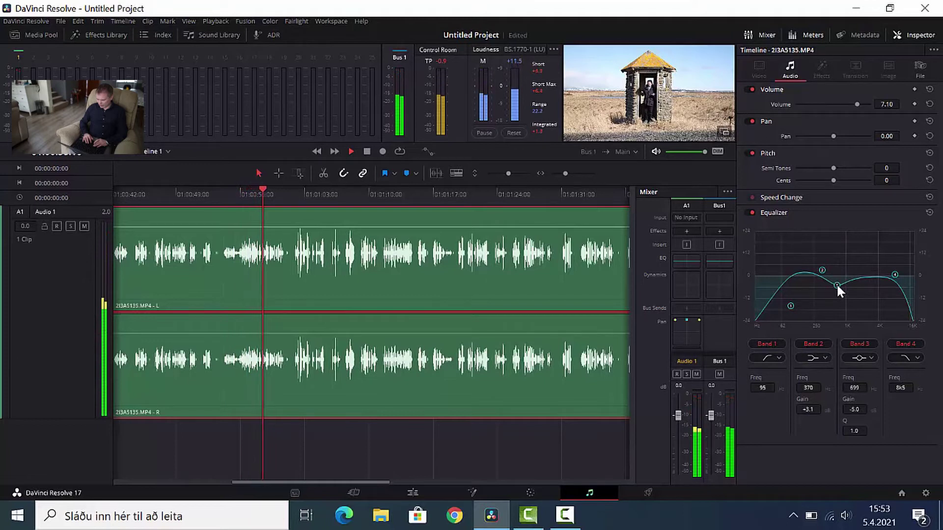
left_click_drag(820, 269, 816, 269)
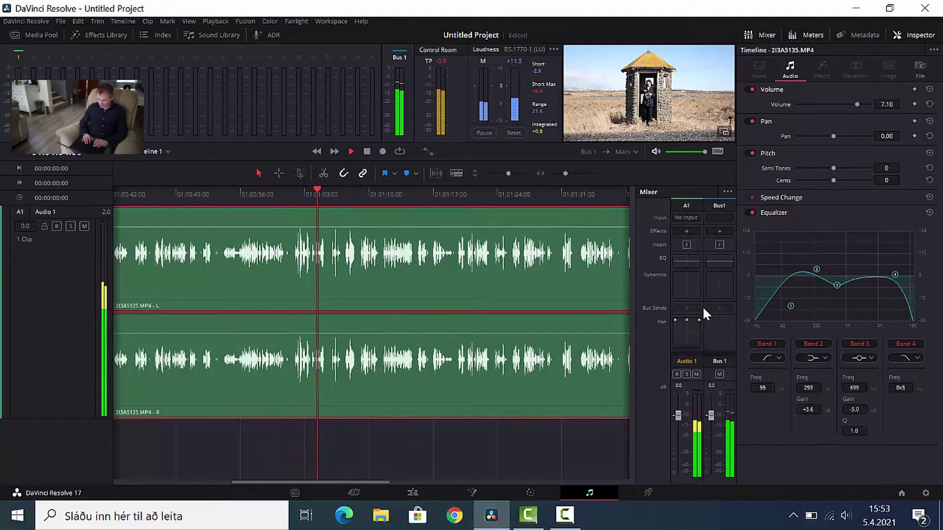
left_click(367, 150)
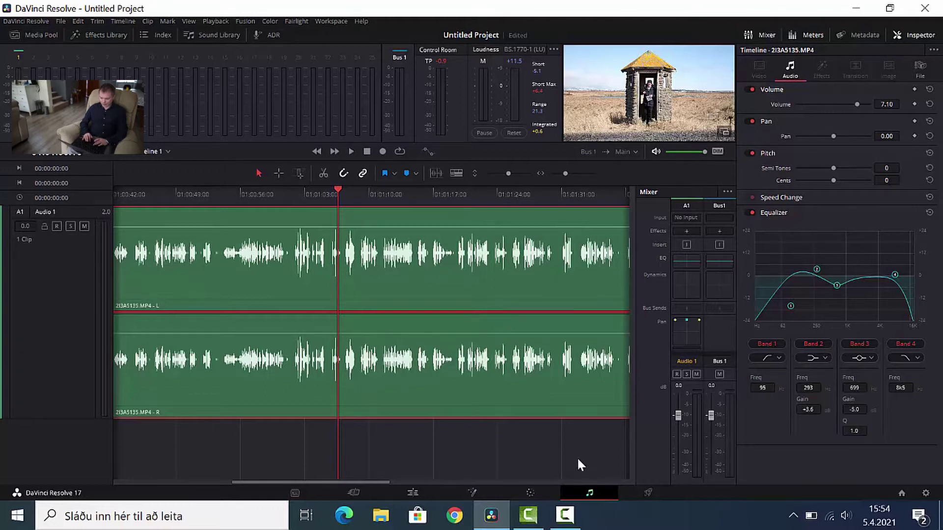
- On the Edit page, play the clip from about 25 to 30 seconds to locate where the usable footage begins
left_click(411, 490)
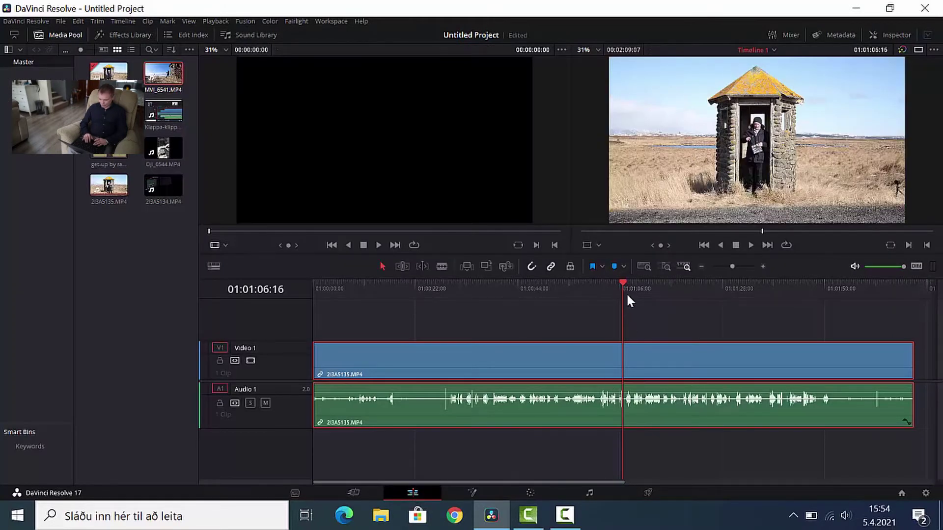
left_click_drag(621, 283, 434, 315)
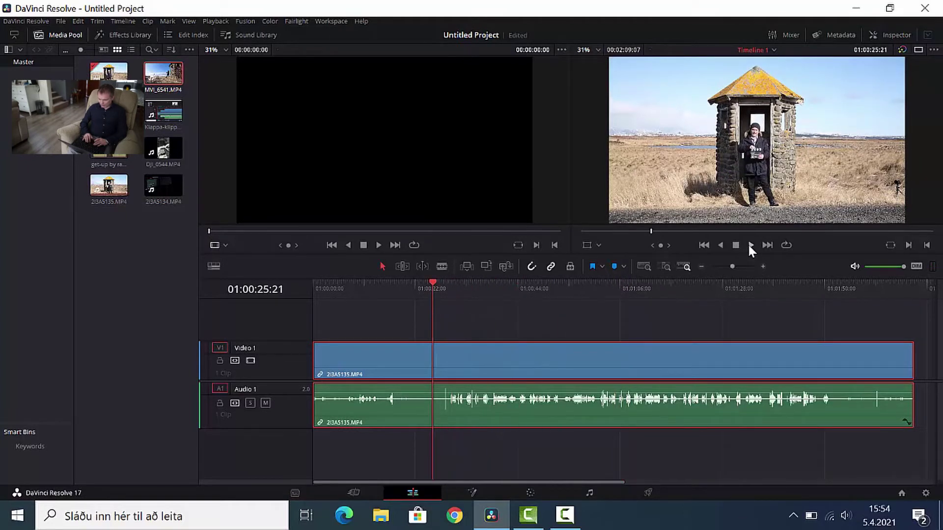
left_click(435, 281)
left_click_drag(436, 284, 431, 323)
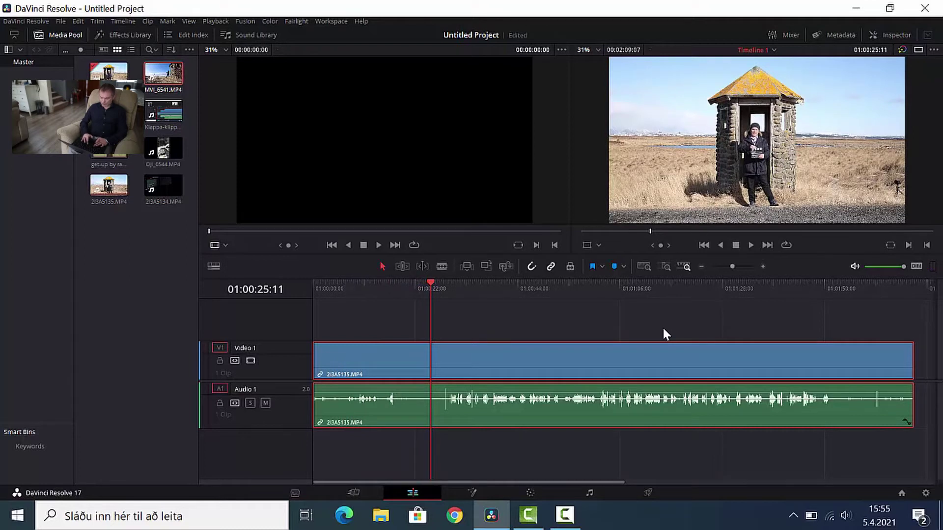
key("space")
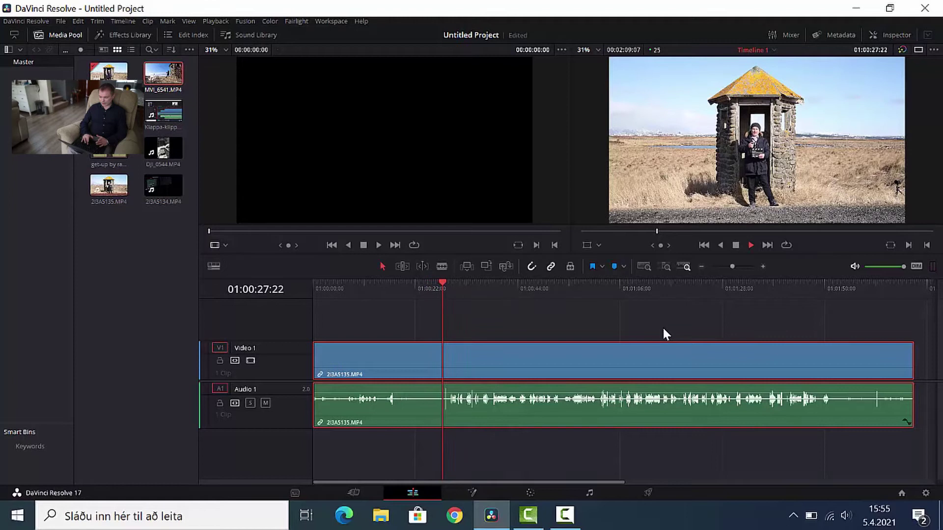
key("space")
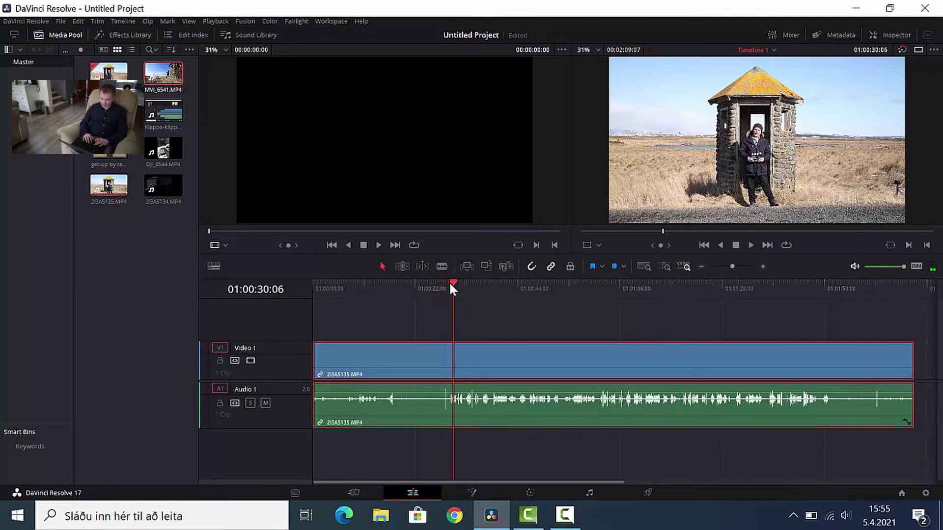
- Split 2I3A5135.MP4 at 01:00:26:03, ripple delete the part before the cut, and play the trimmed opening for about 10 seconds
left_click_drag(451, 284, 435, 279)
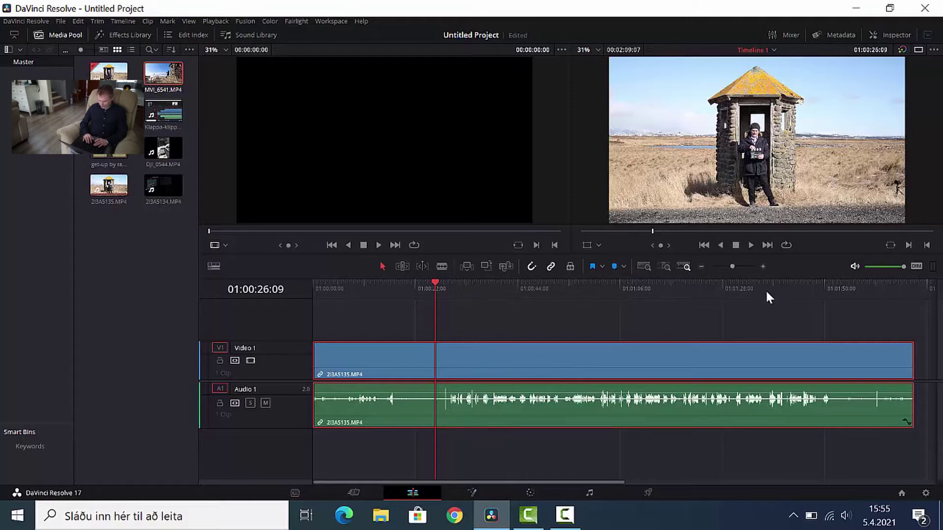
left_click(731, 267)
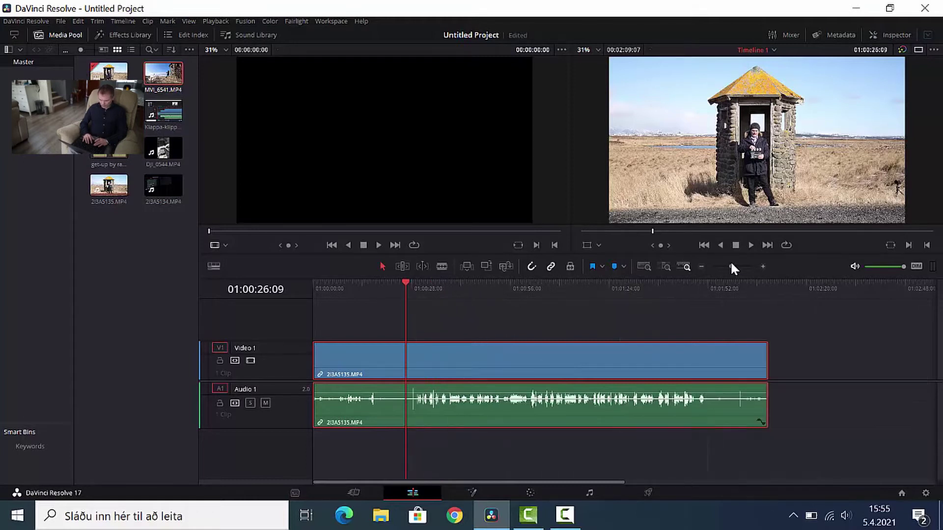
mouse_move(731, 265)
left_mouse_down()
mouse_move(710, 268)
mouse_move(739, 273)
left_mouse_up()
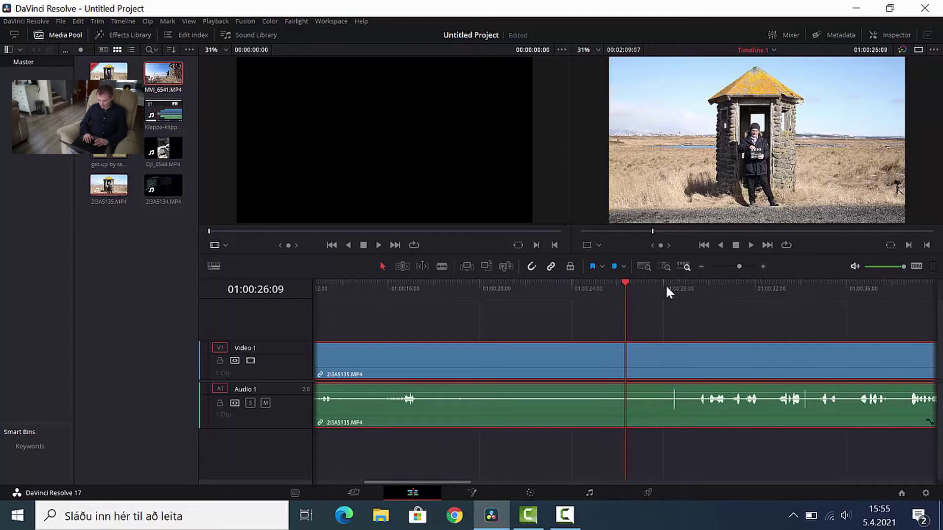
left_click_drag(620, 283, 621, 303)
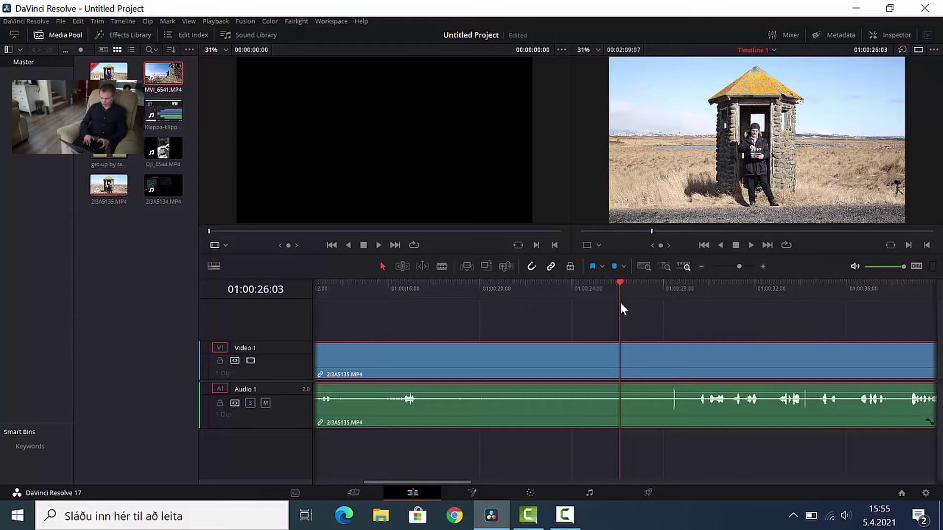
key("ctrl+b")
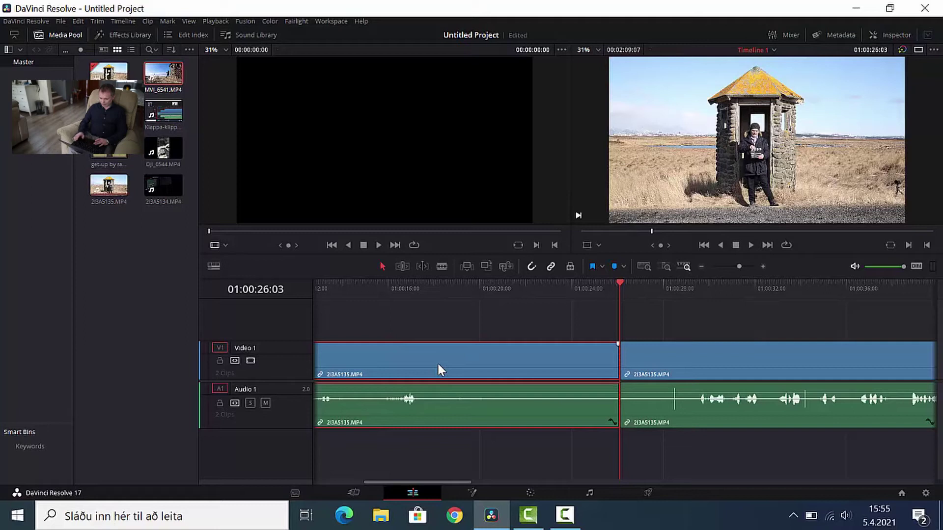
key("Delete")
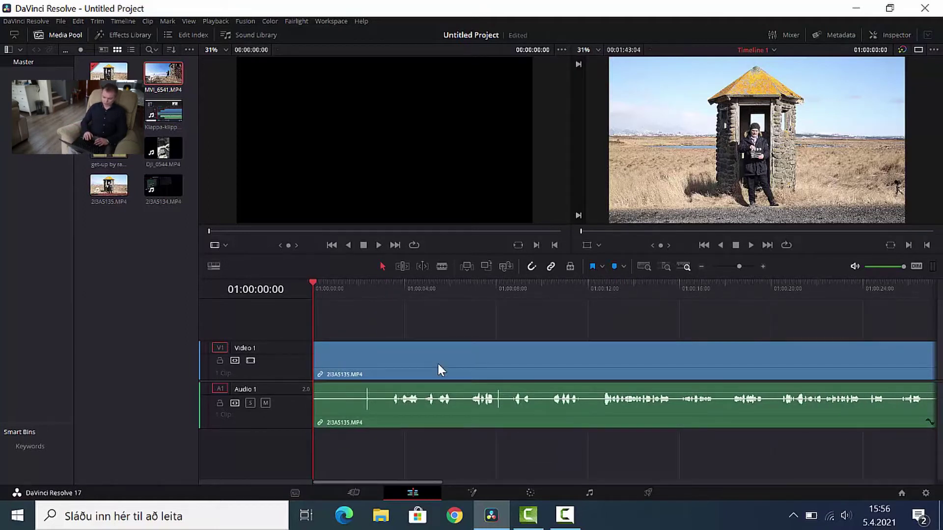
key("space")
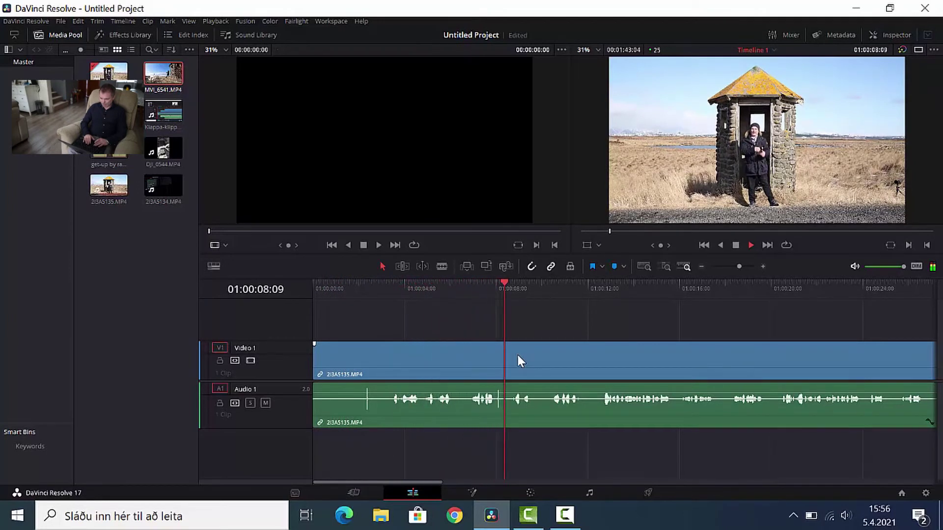
key("space")
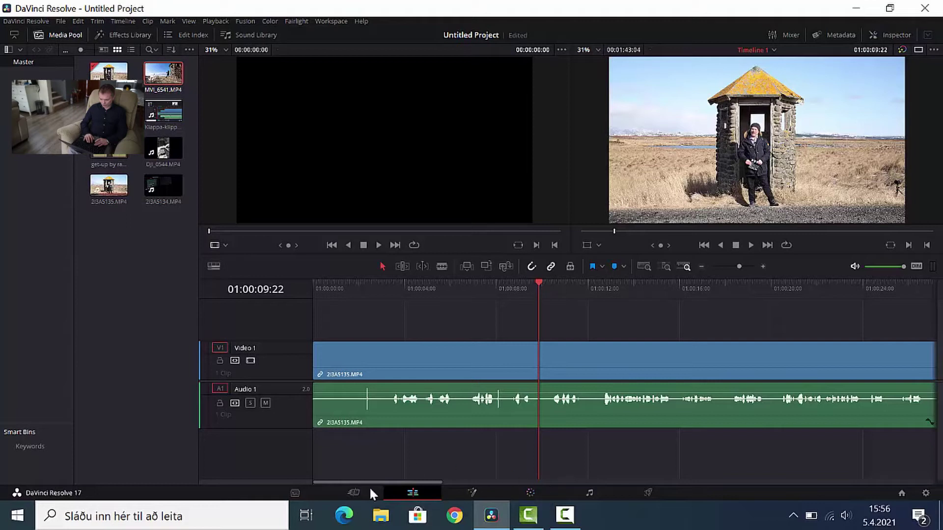
- On the Color page, lower the clip's master Gain to 0.62 with the primary wheels
left_click(528, 492)
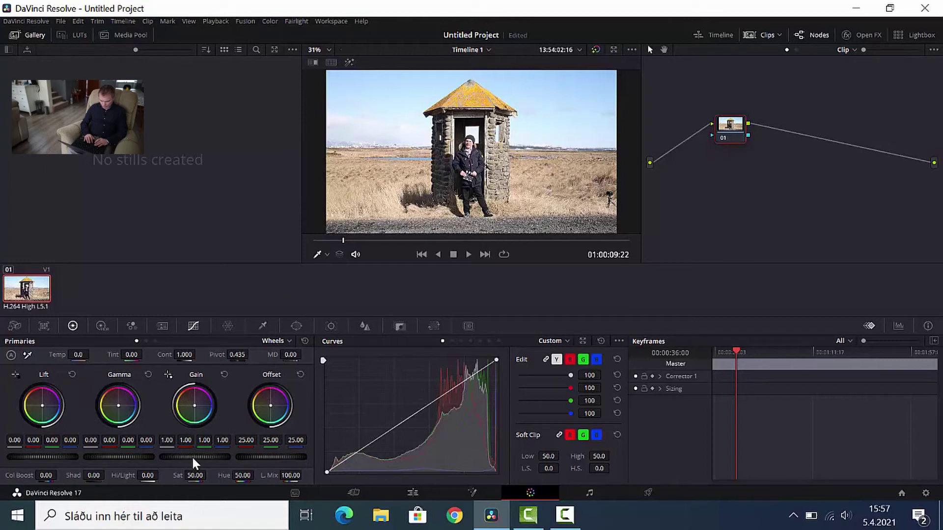
left_click_drag(194, 457, 190, 458)
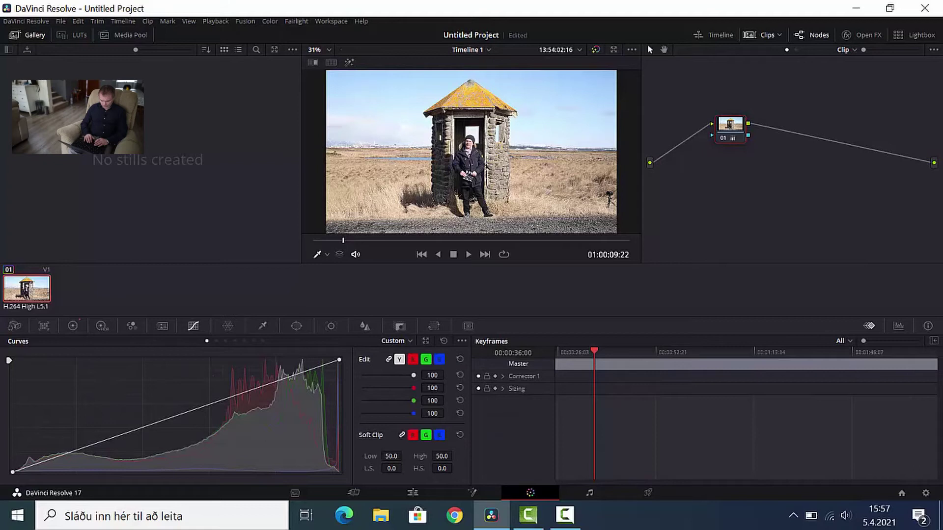
left_click(73, 326)
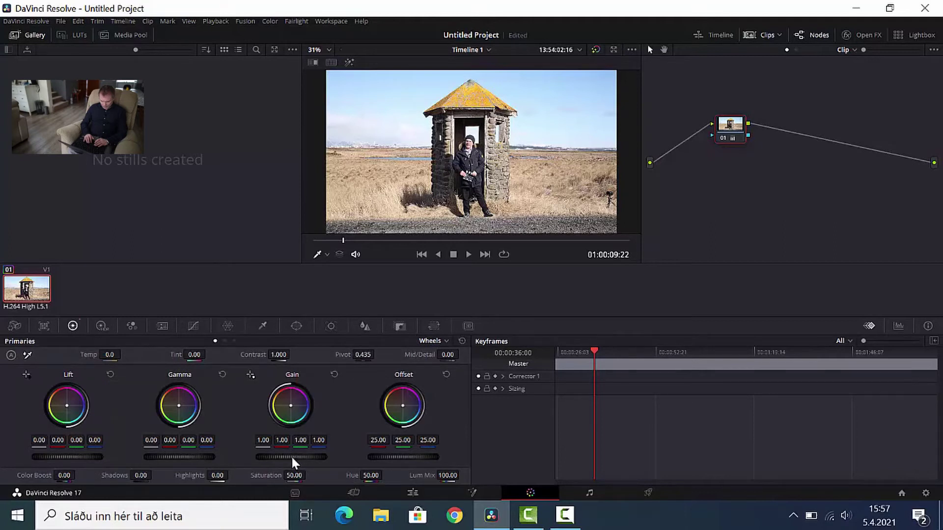
left_click_drag(291, 457, 210, 456)
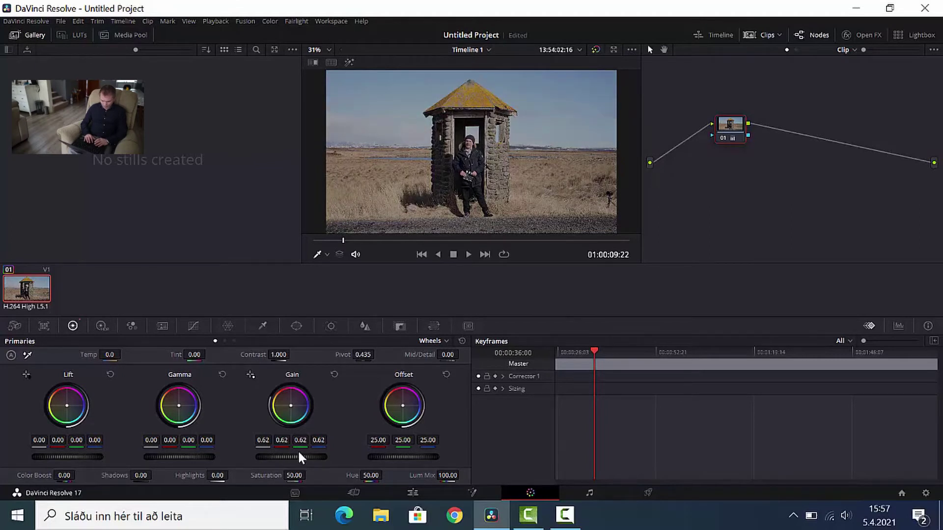
- Try lowering the Gamma to -0.07 and the Lift to -0.09, and reset both wheels
left_click_drag(182, 462, 168, 462)
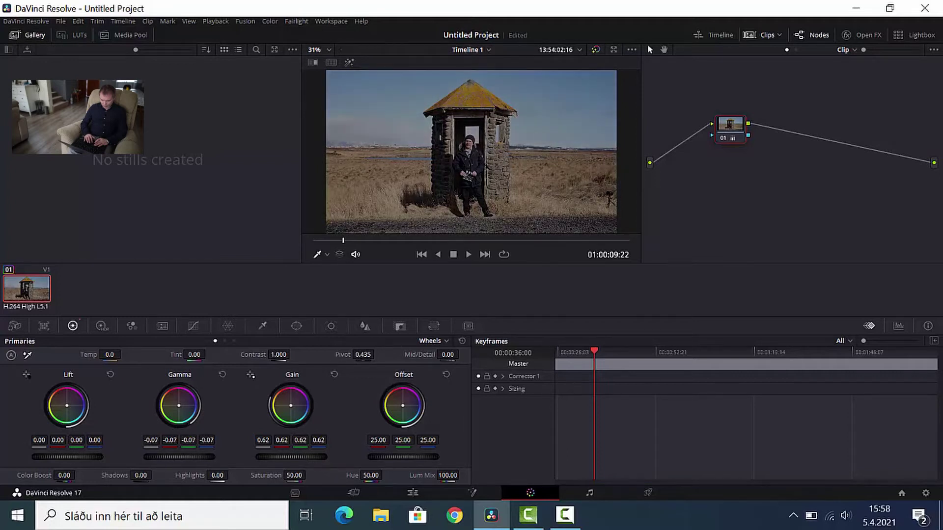
left_click_drag(83, 457, 67, 457)
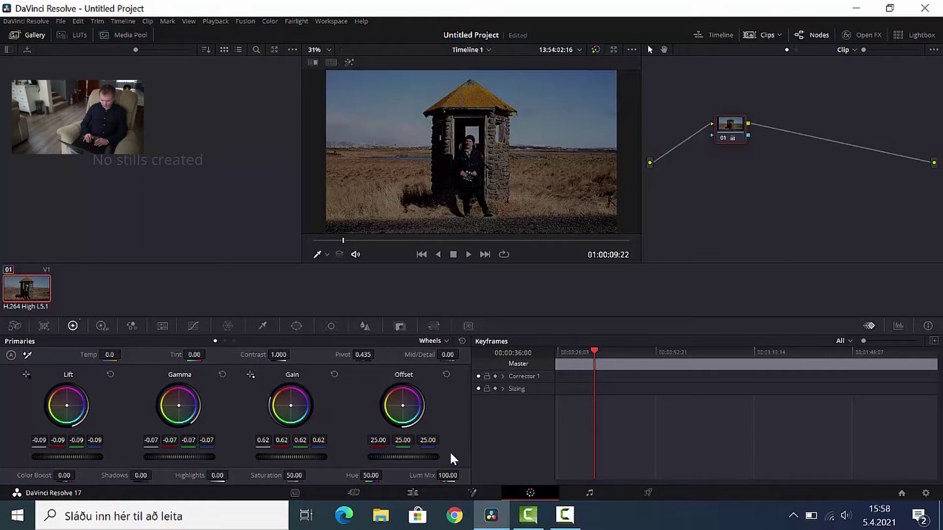
left_click(222, 376)
left_click(110, 376)
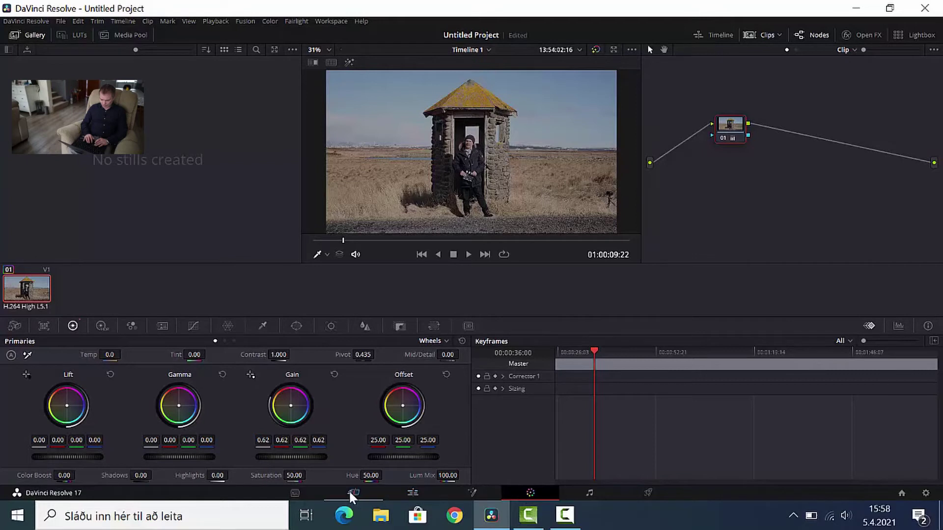
- On the Edit page, move 2I3A5135.MP4 22 seconds later and place MVI_4580.MOV on Video 2 at the timeline's start
left_click(414, 493)
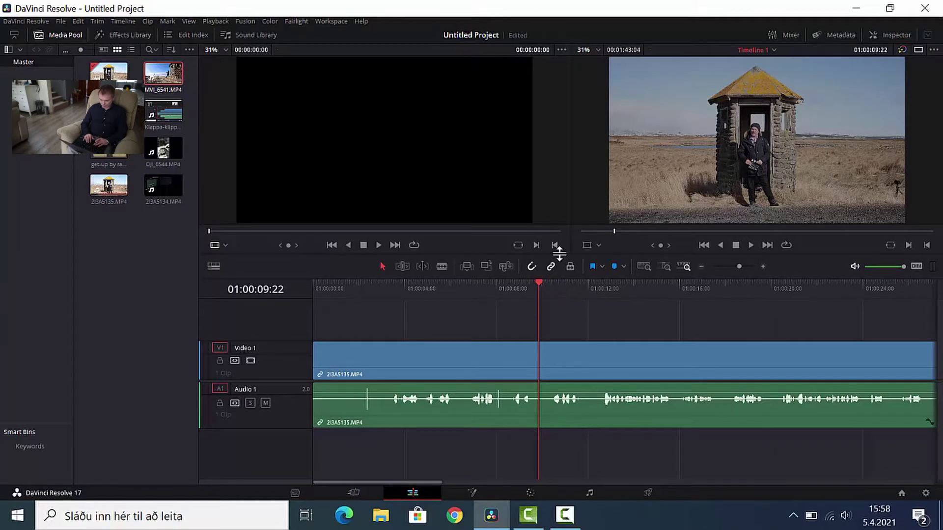
left_click_drag(562, 250, 581, 203)
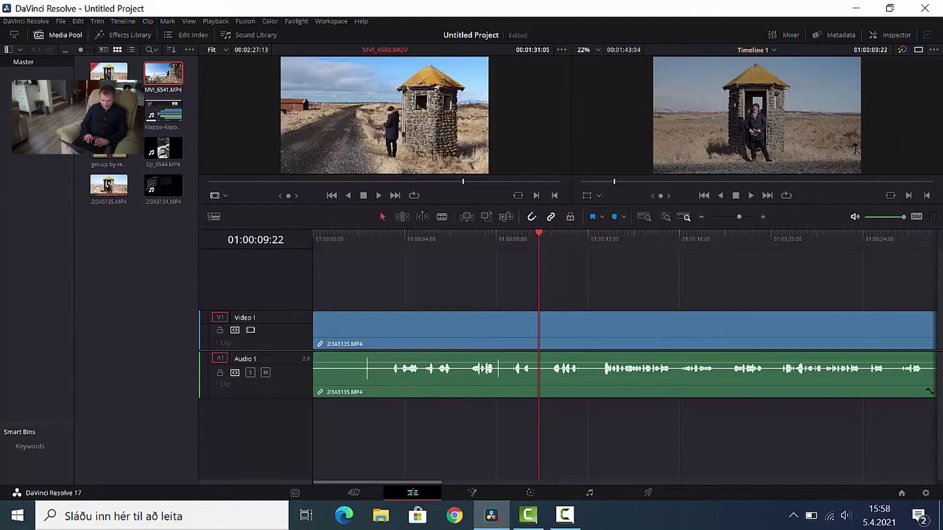
left_click_drag(113, 115, 385, 272)
left_click_drag(344, 329, 841, 332)
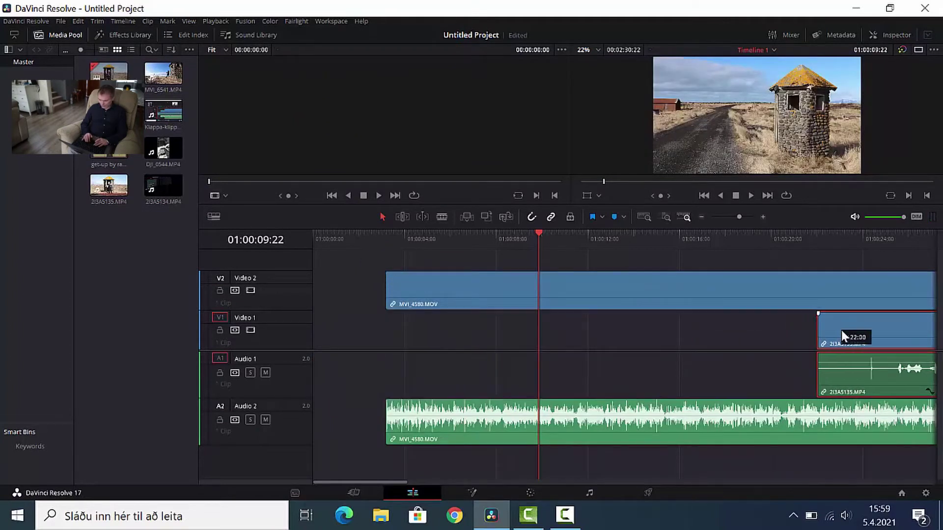
left_click_drag(538, 234, 772, 257)
left_click_drag(717, 288, 640, 296)
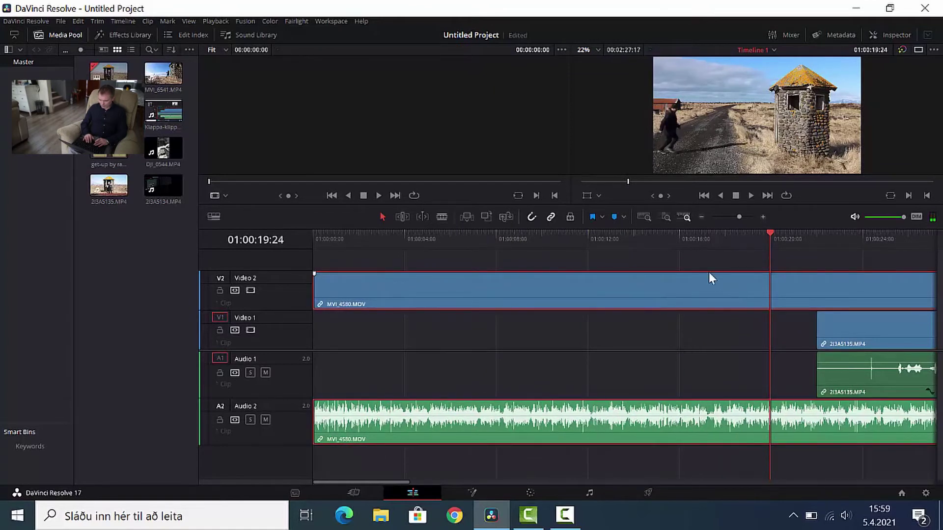
- Move 2I3A5135.MP4 to start at about 40 seconds and play MVI_4580.MOV from about 20 to 26 seconds
left_click(704, 215)
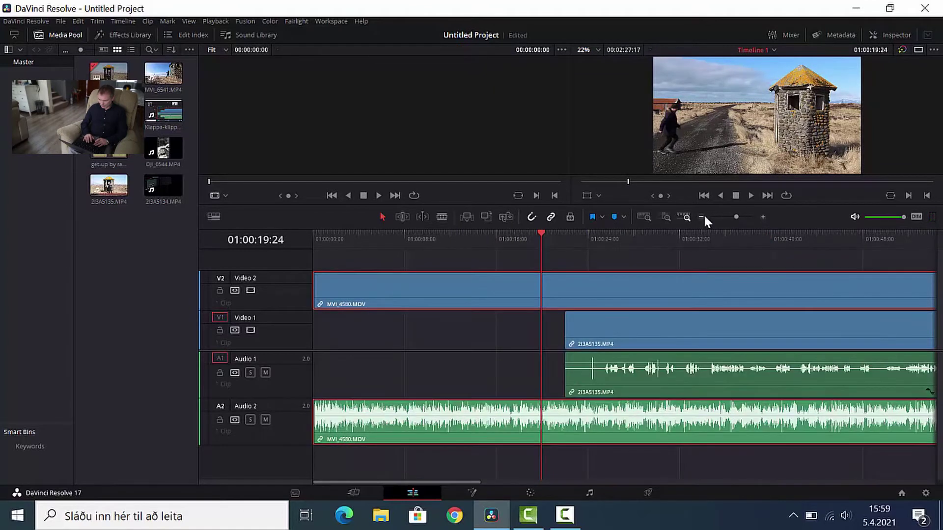
left_click_drag(686, 333, 890, 332)
left_click(750, 195)
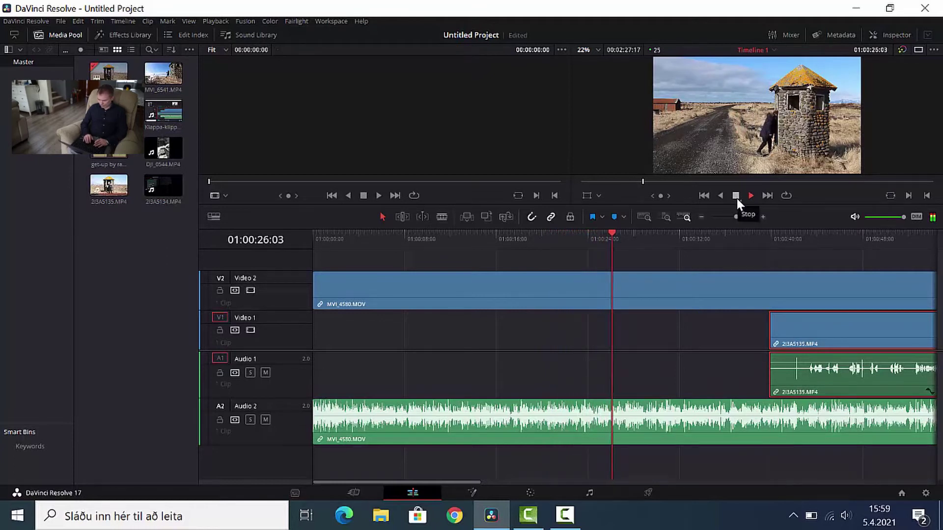
left_click(736, 199)
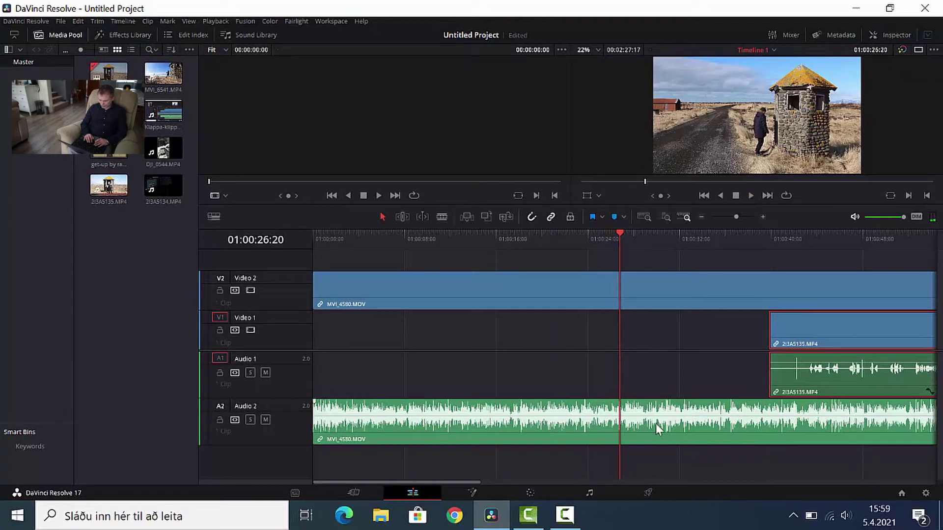
- On the Fairlight page, lower the clip volume of MVI_4580.MOV on Audio 2 to silence
left_click(620, 426)
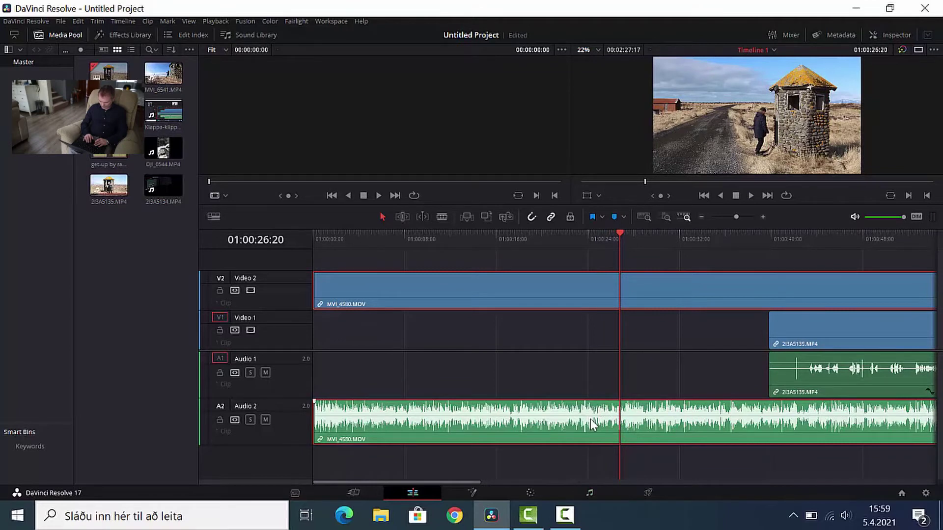
left_click(582, 492)
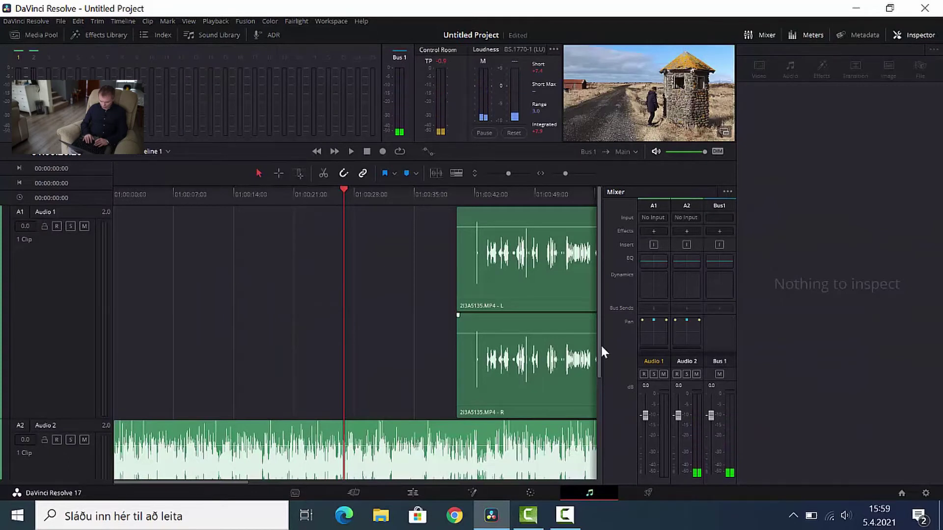
left_click_drag(605, 366, 605, 406)
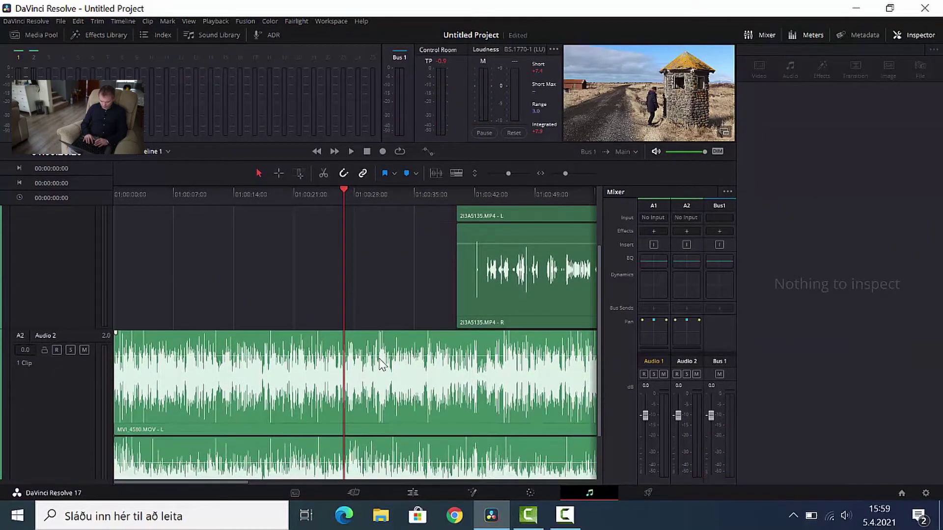
left_click_drag(378, 357, 379, 469)
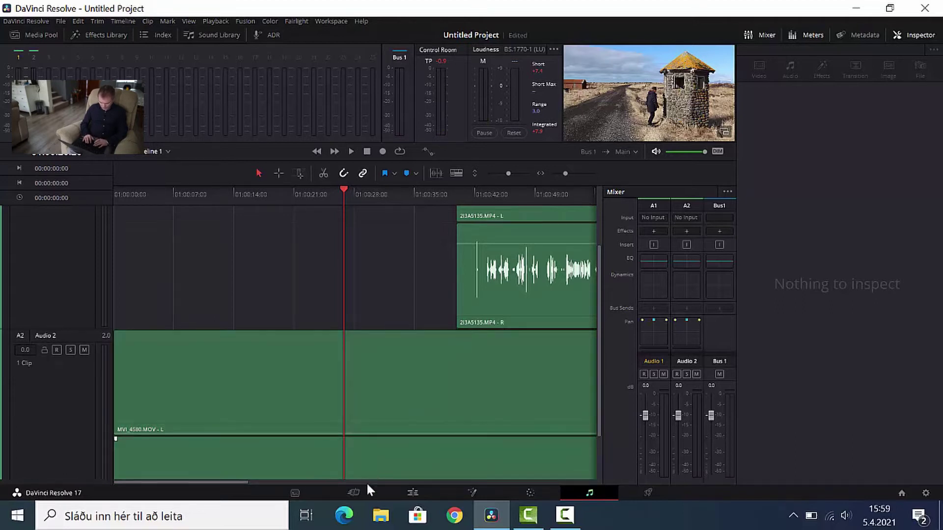
- On the Edit page, play to 01:00:32:24, split MVI_4580.MOV there and ripple delete the part before the cut
left_click(410, 494)
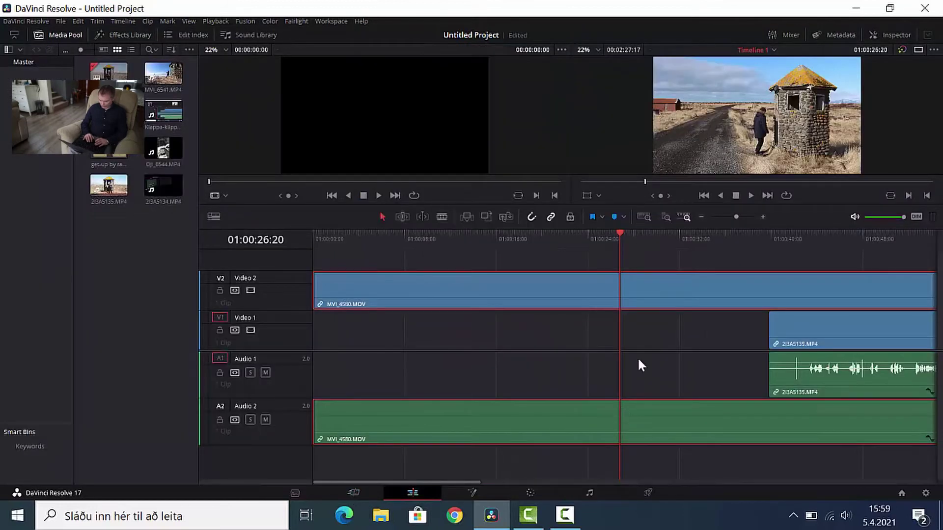
left_click(748, 195)
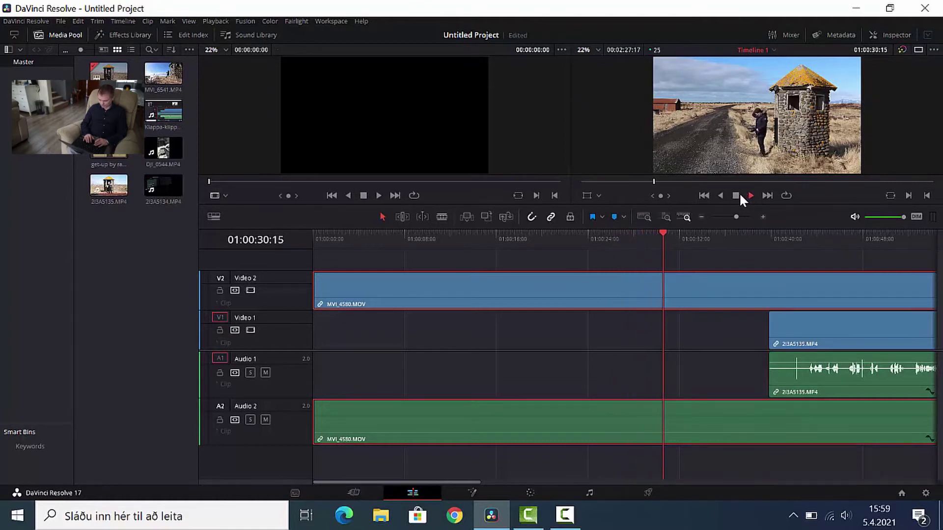
left_click(736, 195)
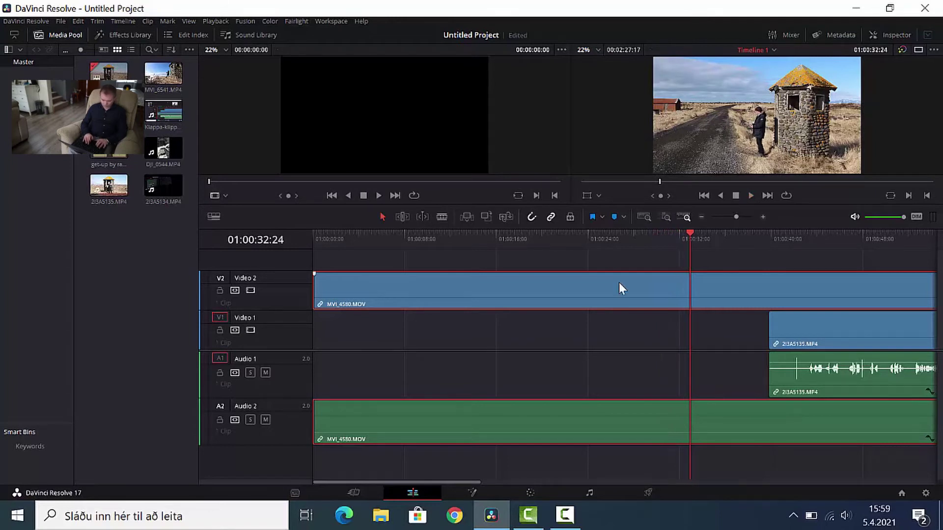
key("ctrl+b")
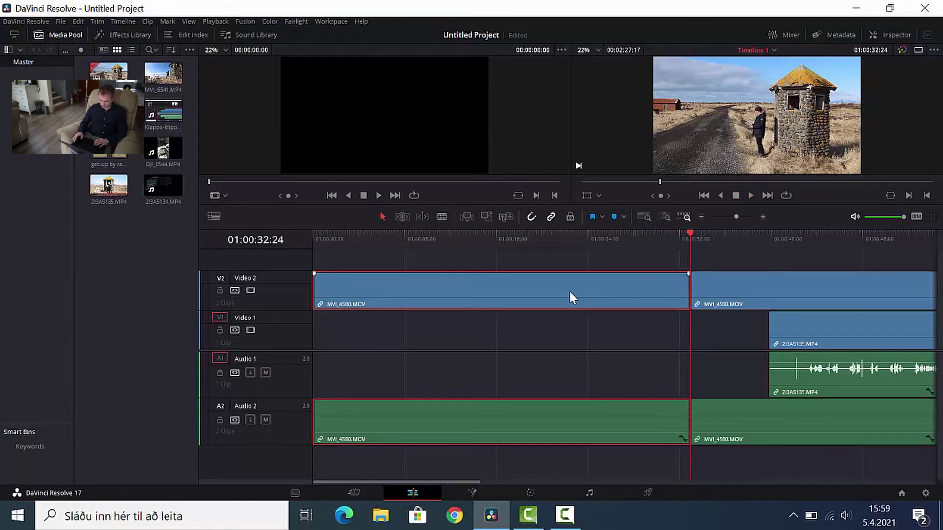
key("Delete")
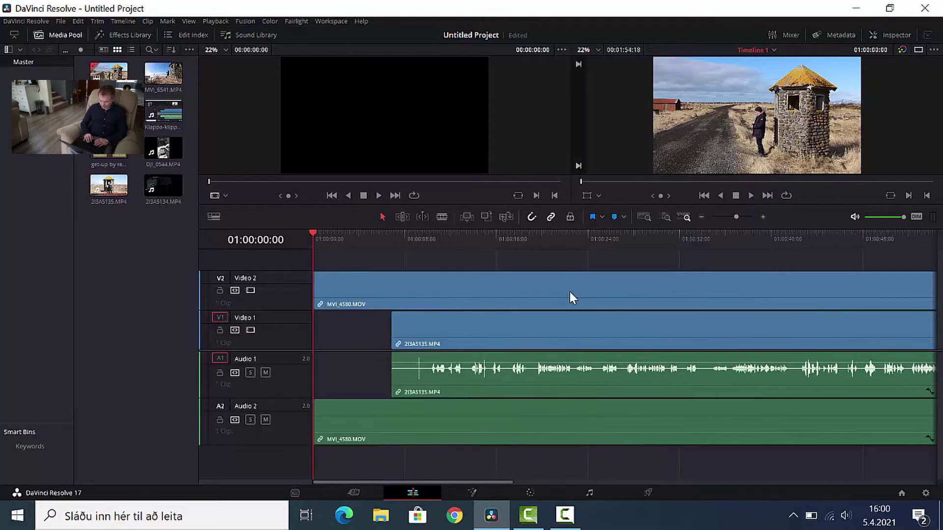
- Move 2I3A5135.MP4 earlier to start at about 2 seconds and play the timeline from its start to about 5 seconds
left_click_drag(577, 228, 574, 276)
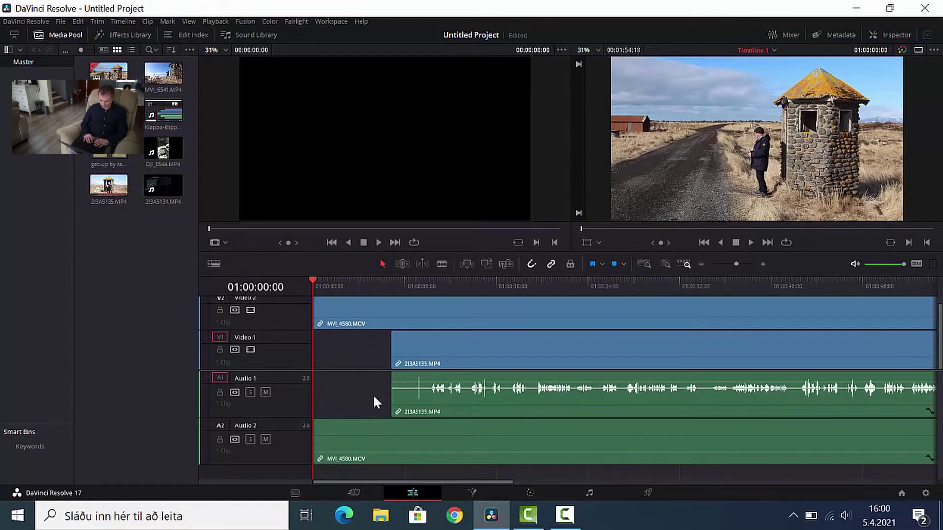
left_click_drag(474, 358, 419, 362)
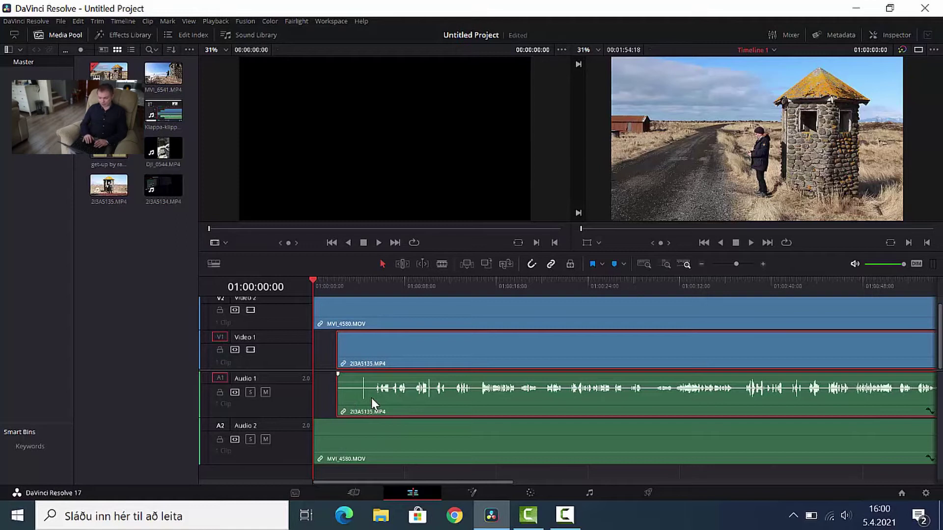
left_click(750, 243)
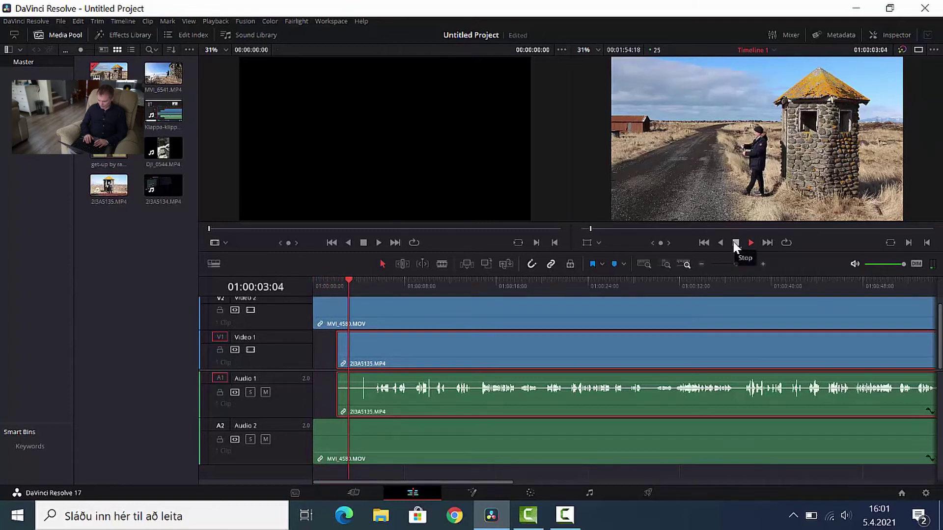
left_click(734, 244)
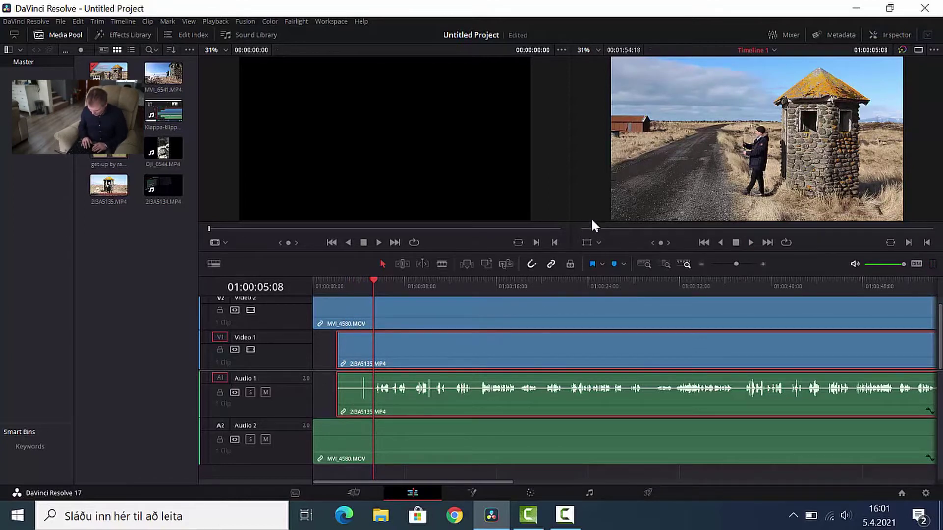
left_click_drag(569, 251, 565, 303)
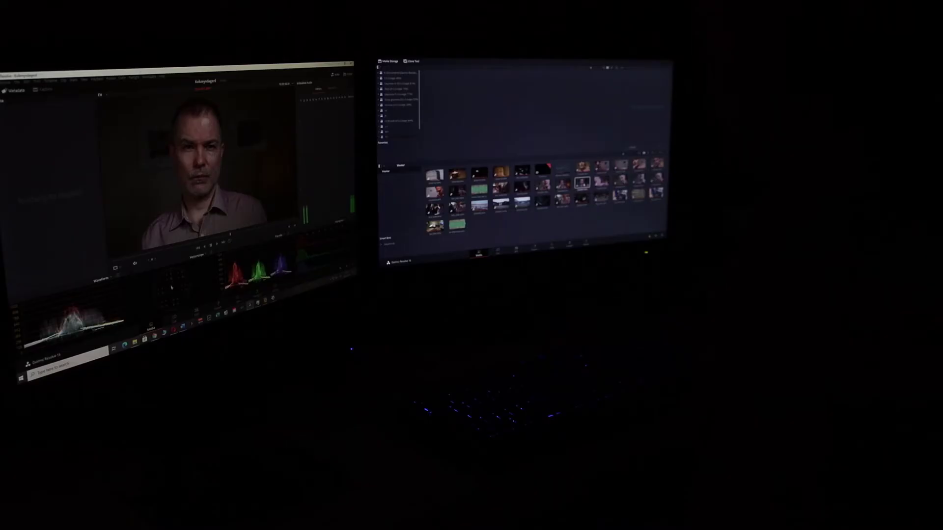
left_click(530, 234)
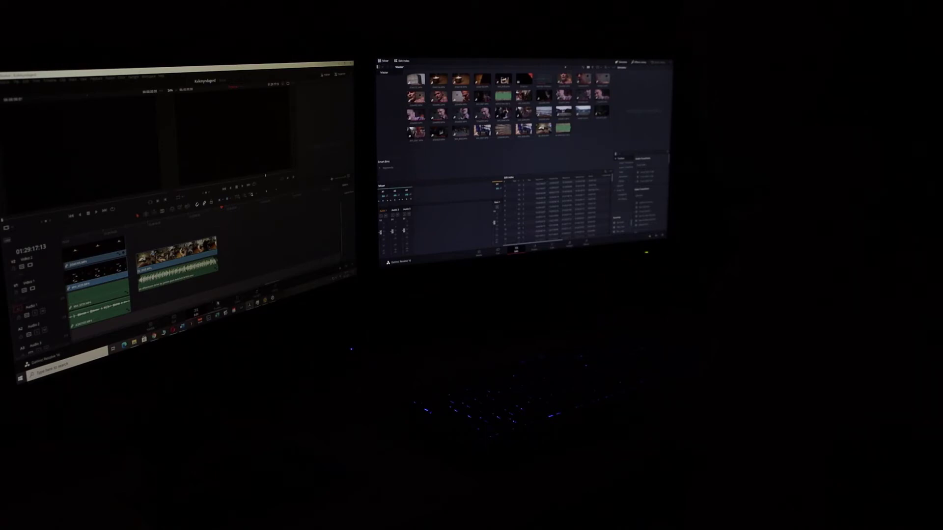
left_click(219, 304)
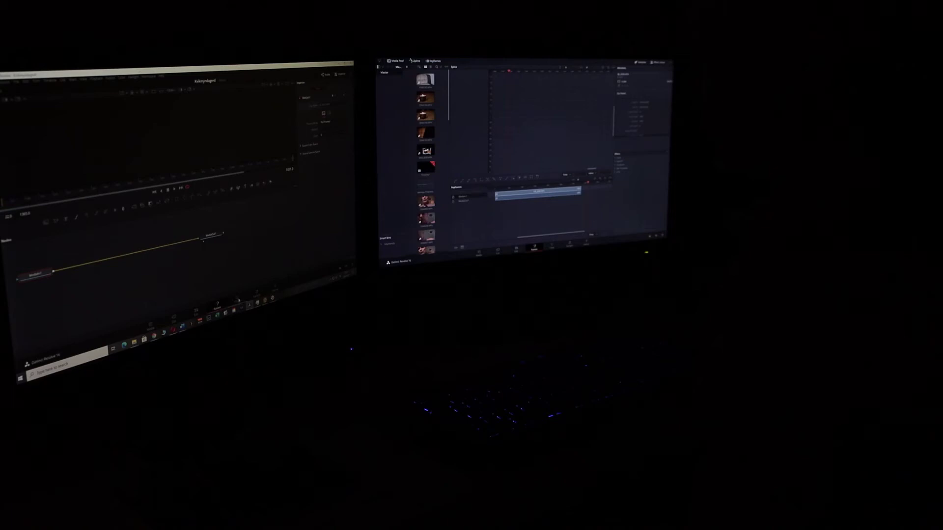
left_click(238, 300)
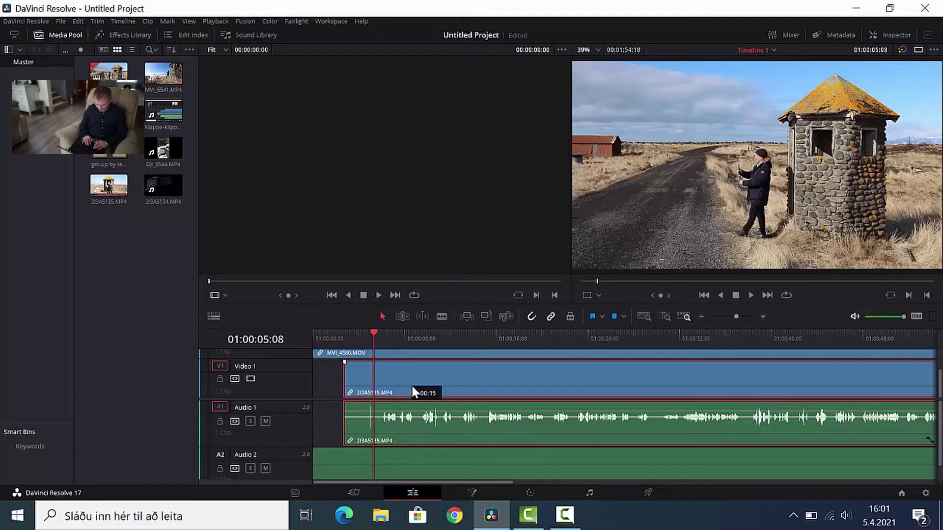
- Move 2I3A5135.MP4 later by 01:01 and play from about 4 seconds to check its sync with MVI_4580.MOV
left_click_drag(412, 386, 417, 386)
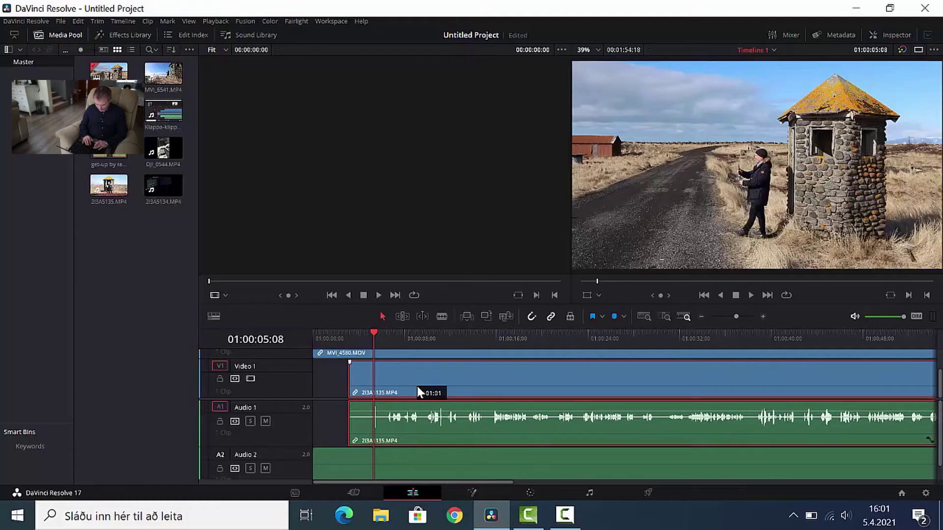
left_click_drag(376, 334, 367, 328)
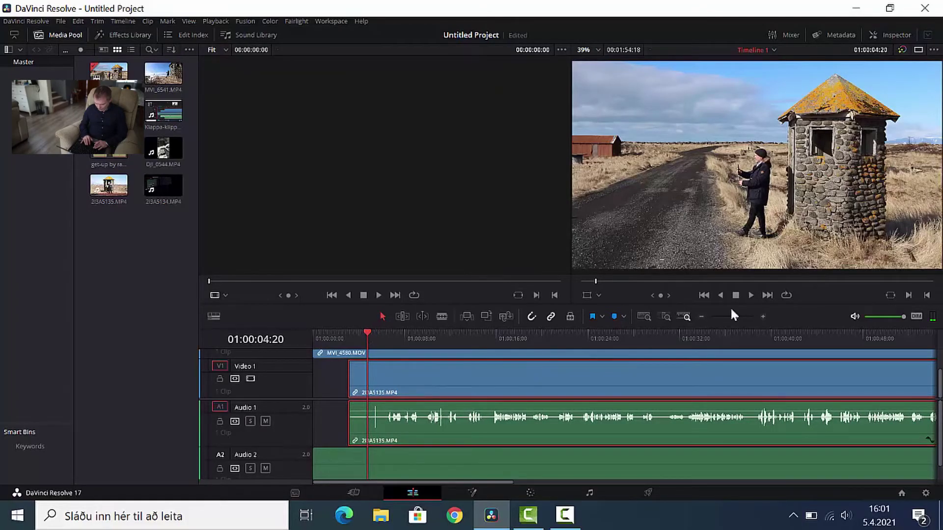
left_click(763, 316)
left_click(763, 317)
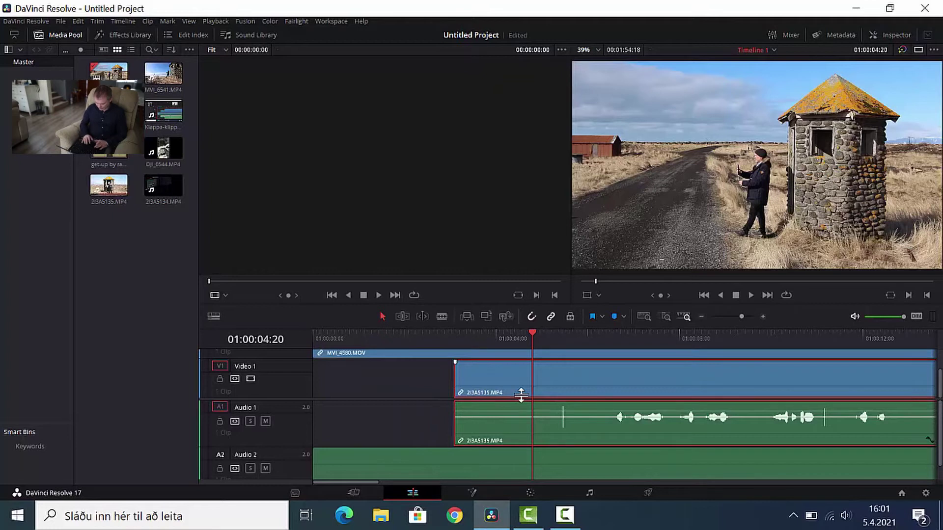
left_click(751, 295)
left_click(736, 297)
left_click_drag(635, 333, 502, 344)
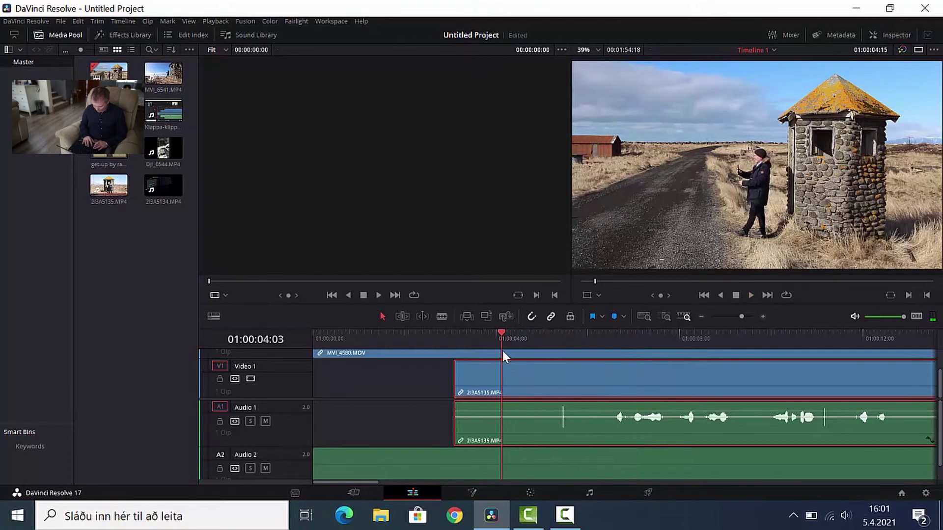
left_click(748, 295)
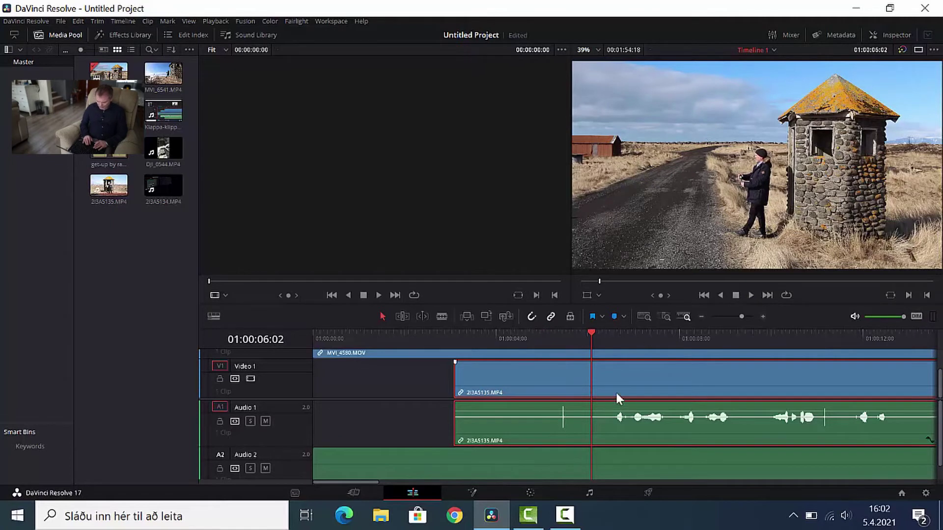
- Split MVI_4580.MOV at 01:00:03:02, where 2I3A5135.MP4 starts, and ripple delete the part before the cut
left_click_drag(591, 329, 453, 341)
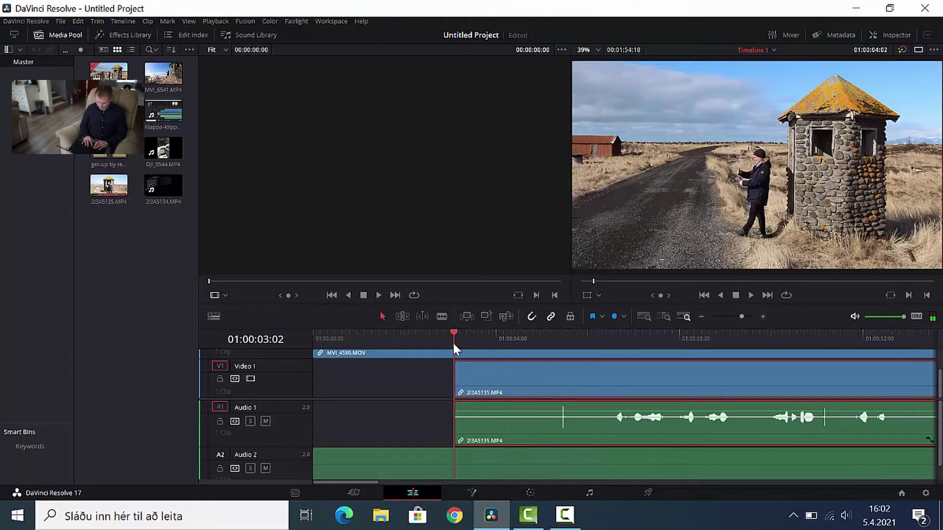
key("ctrl+b")
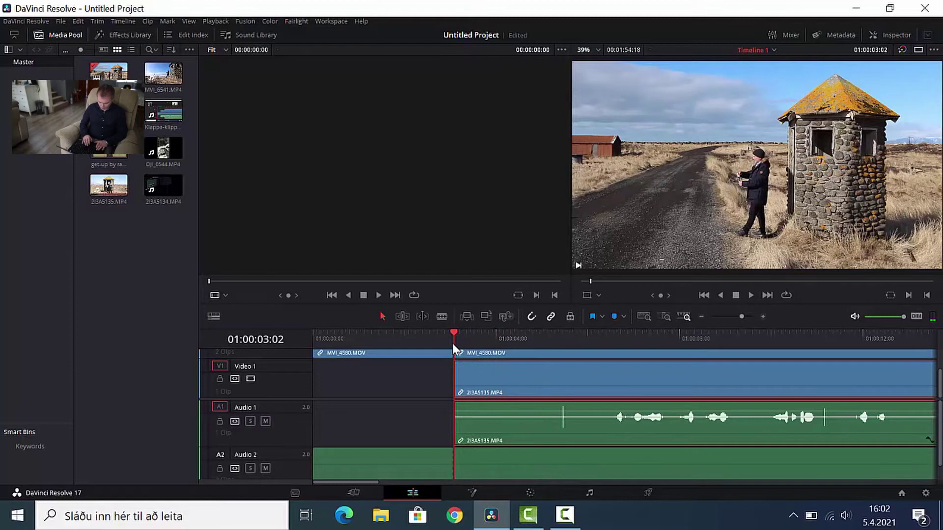
left_click(390, 466)
key("Delete")
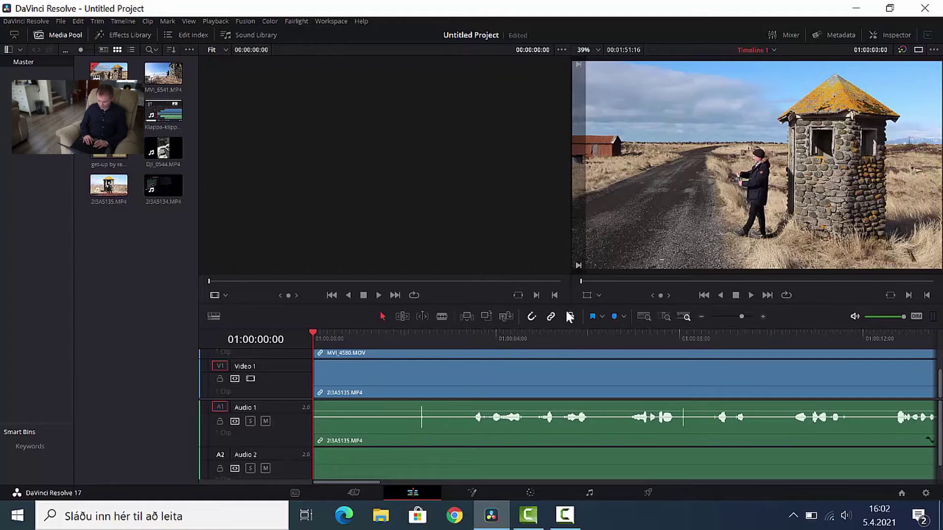
- Try cutting MVI_4580.MOV with the Blade tool at about 5 seconds and ripple deleting its first part
left_click_drag(562, 298, 562, 198)
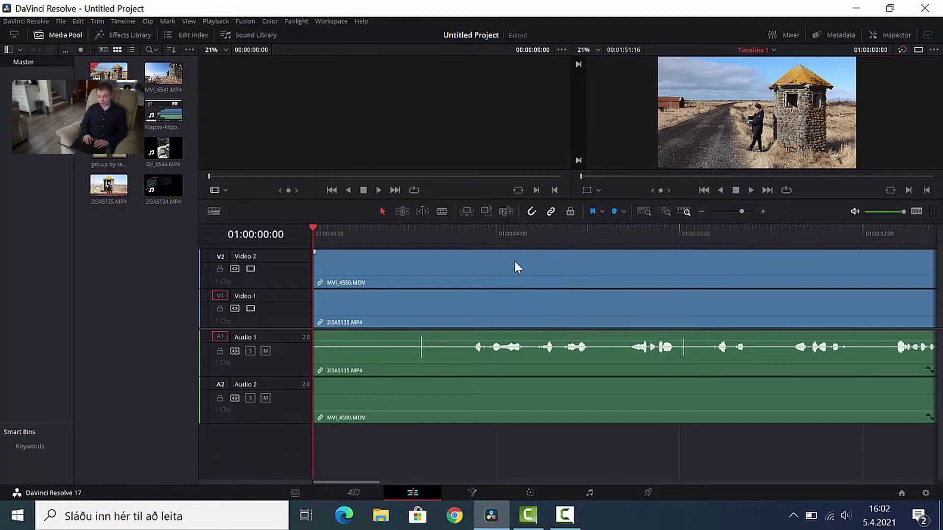
left_click(315, 271)
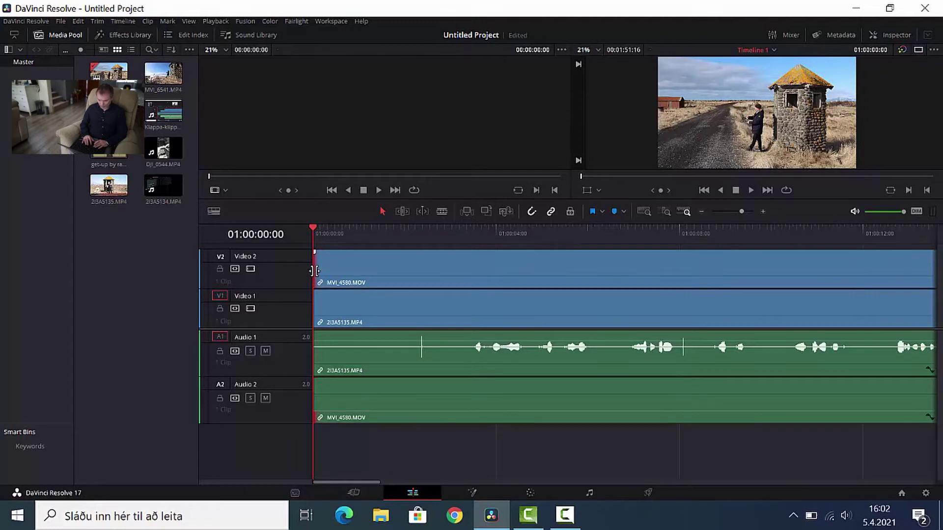
left_click(443, 215)
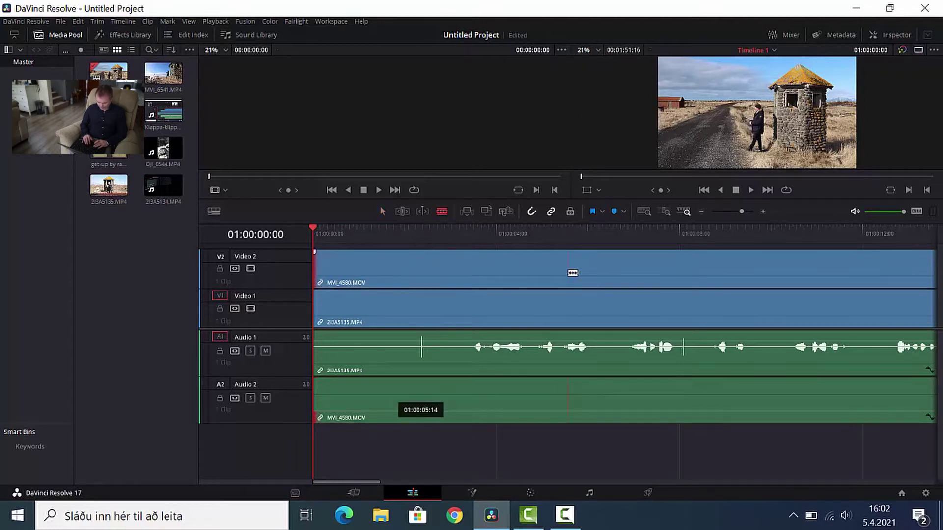
left_click(549, 275)
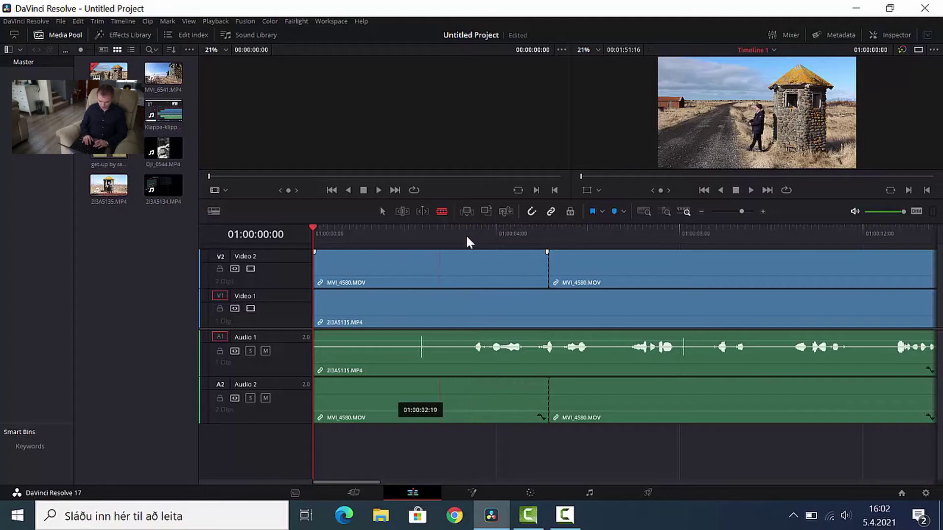
left_click(382, 212)
left_click(407, 273)
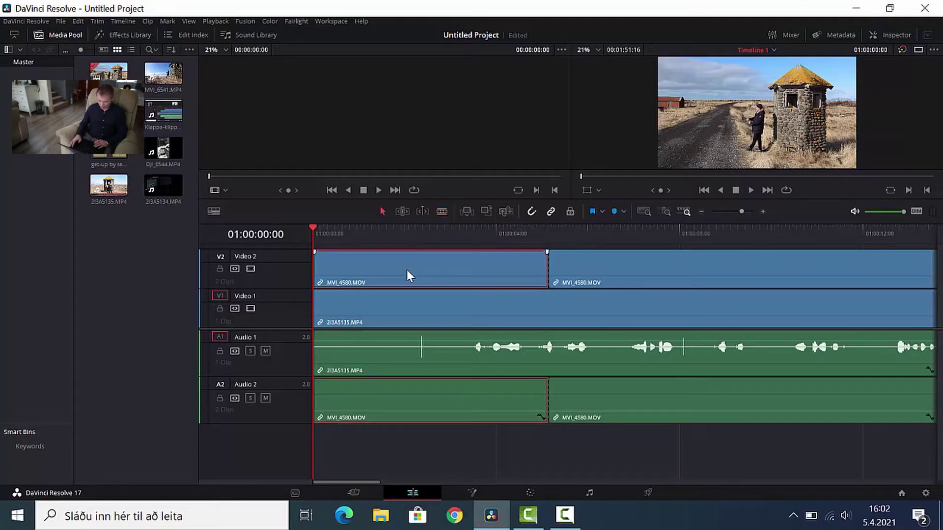
key("Delete")
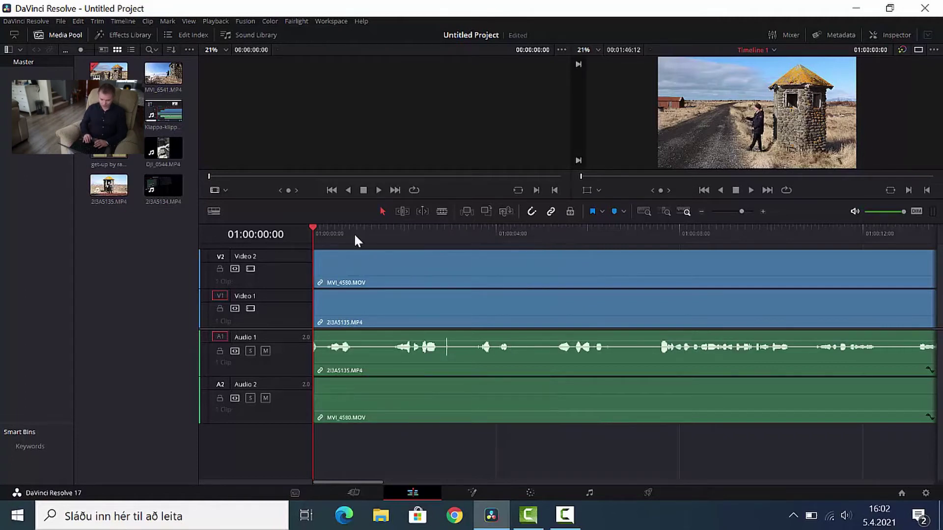
- Undo the last ripple delete and the blade cut of MVI_4580.MOV
left_click(129, 64)
left_click(73, 20)
left_click(79, 30)
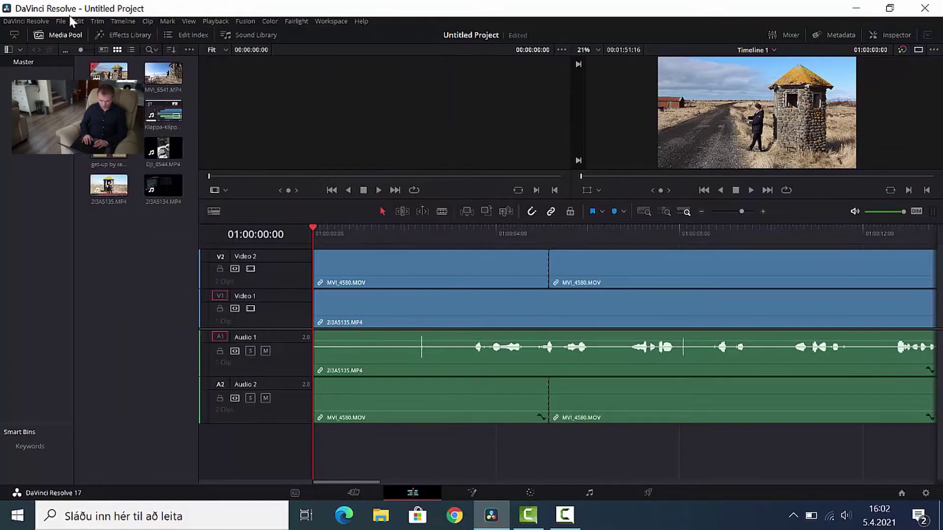
left_click(76, 21)
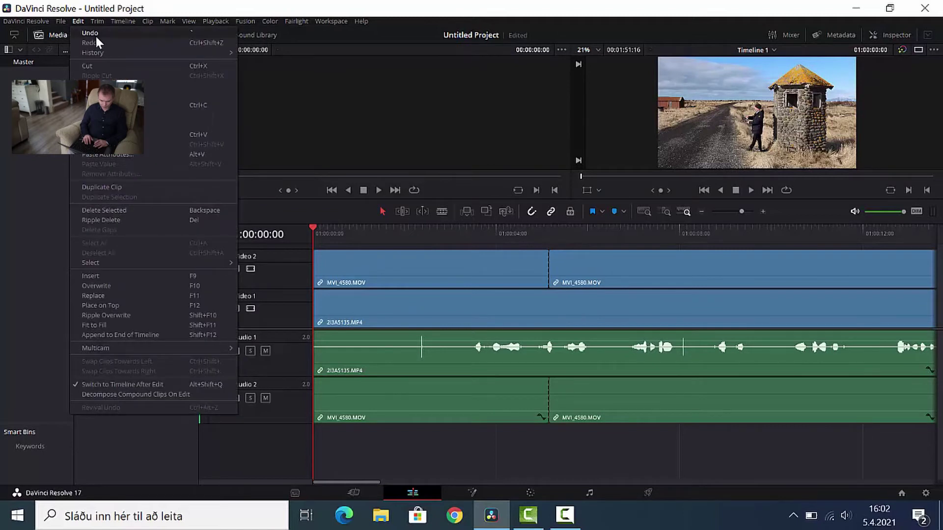
left_click(94, 34)
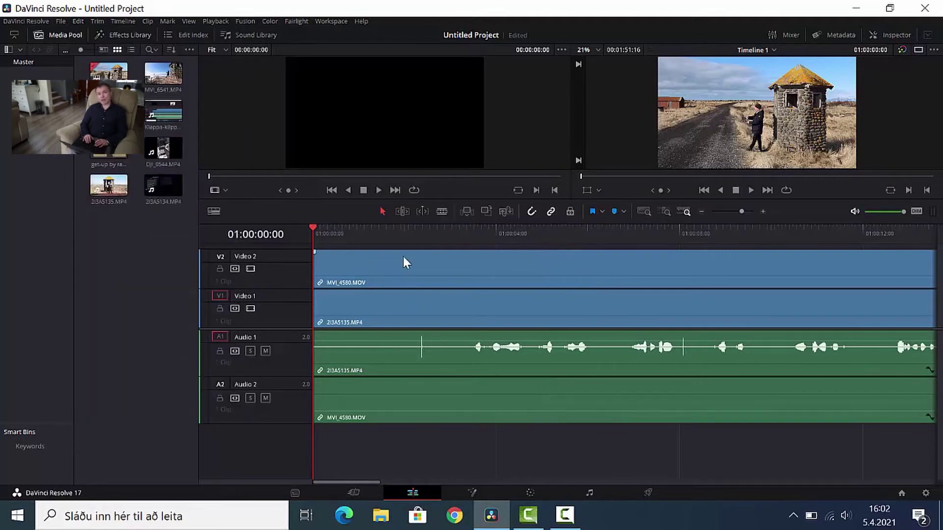
- Trim the start of MVI_4580.MOV on Video 2 to about 8.7 seconds, leaving the rest in place
left_click(317, 269)
left_click_drag(325, 272, 711, 295)
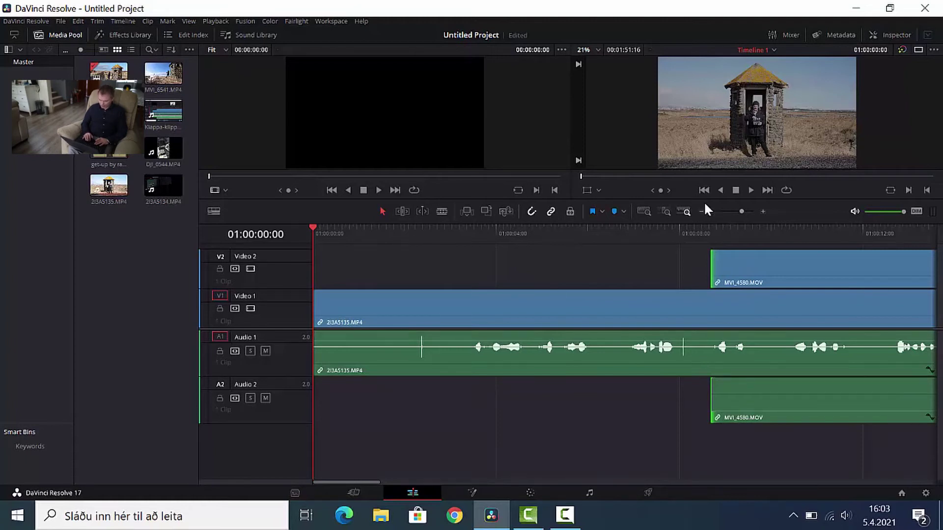
- Play the timeline from the start, and trim the start of MVI_4580.MOV on Video 2 to about 17 seconds
left_click(751, 190)
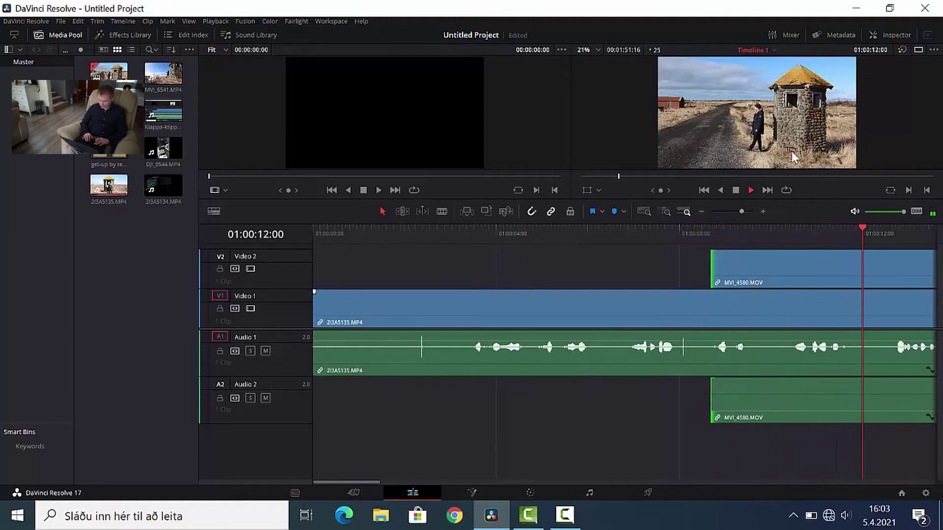
left_click(736, 190)
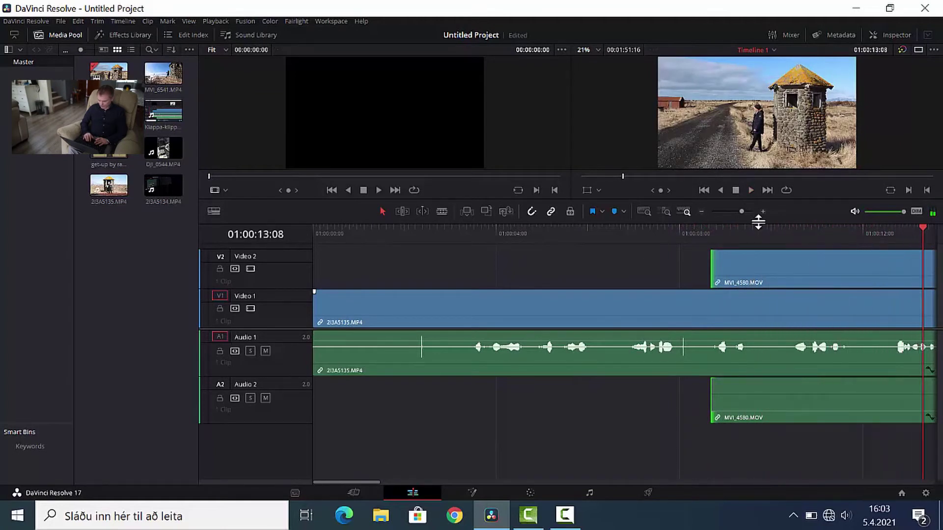
left_click(703, 211)
left_click(703, 212)
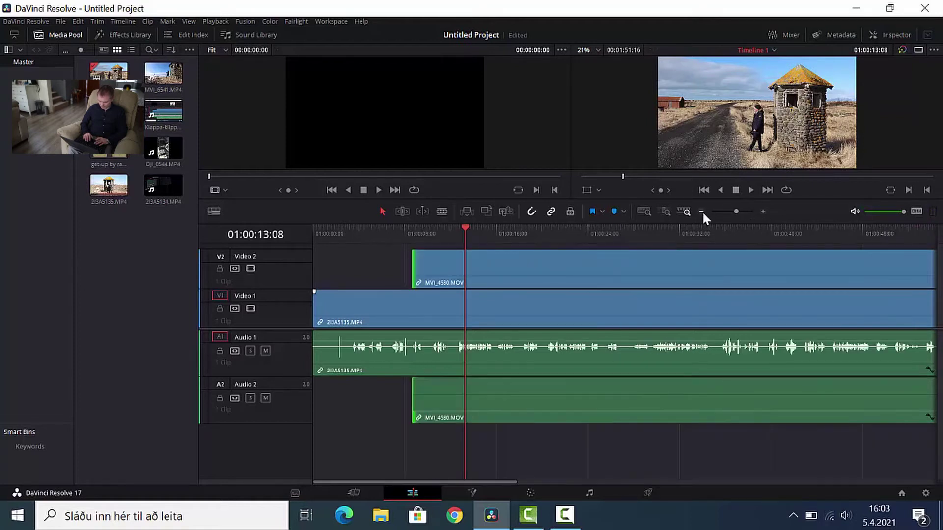
left_click(753, 189)
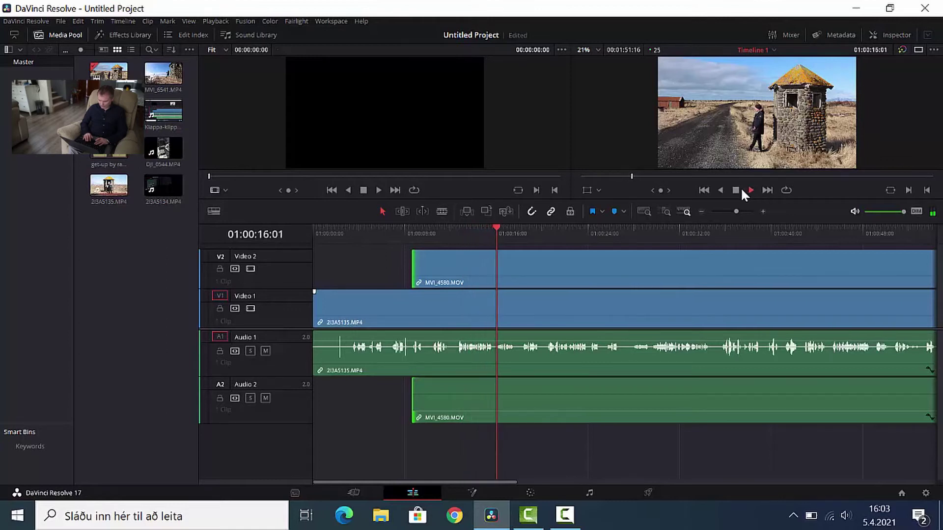
left_click(736, 190)
left_click_drag(413, 269, 513, 275)
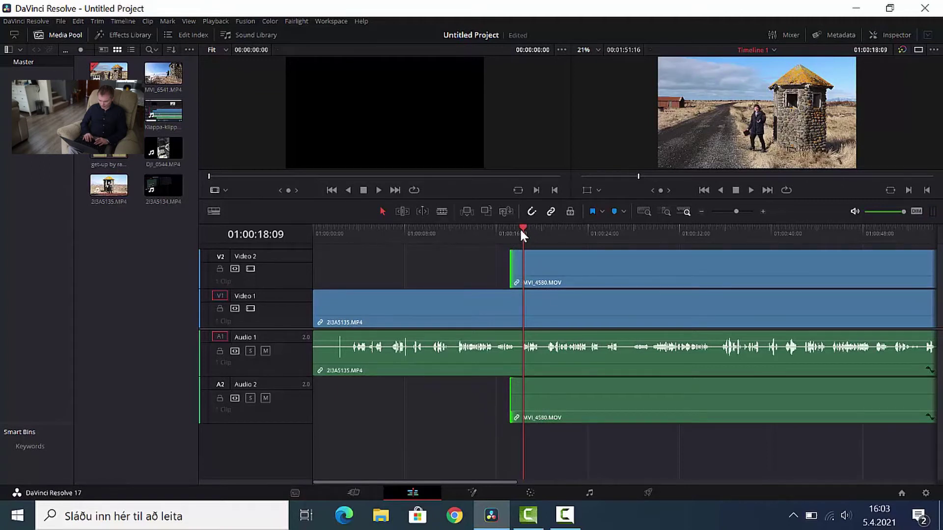
- Play the timeline from 01:00:12:24 to check the cut to MVI_4580.MOV
left_click_drag(523, 231, 461, 233)
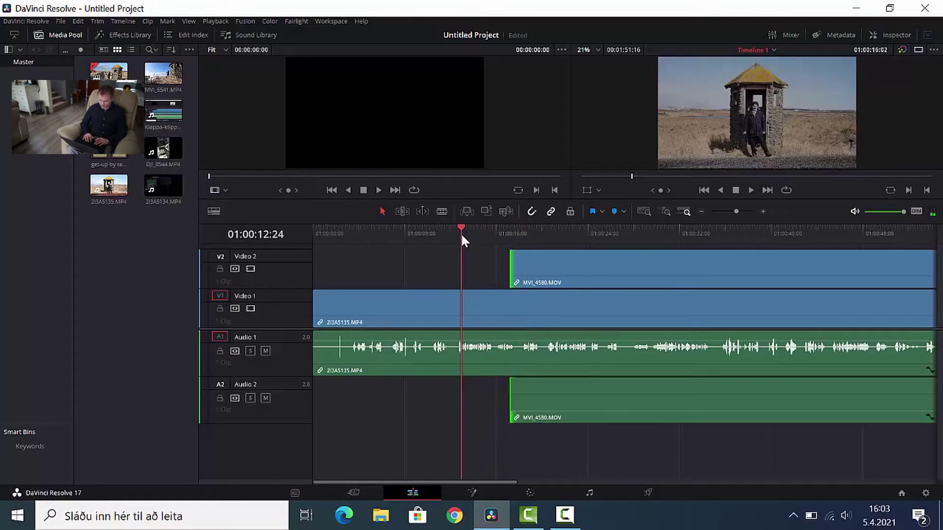
left_click(750, 189)
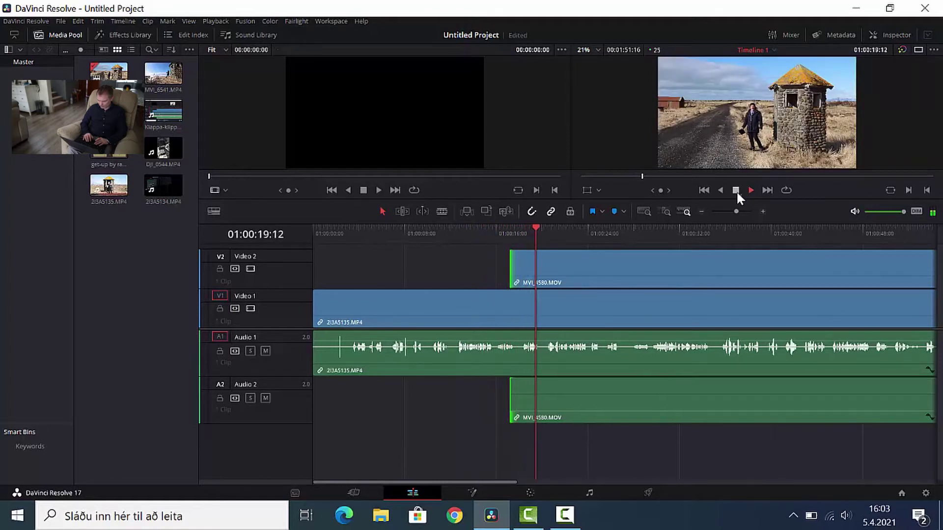
left_click(735, 190)
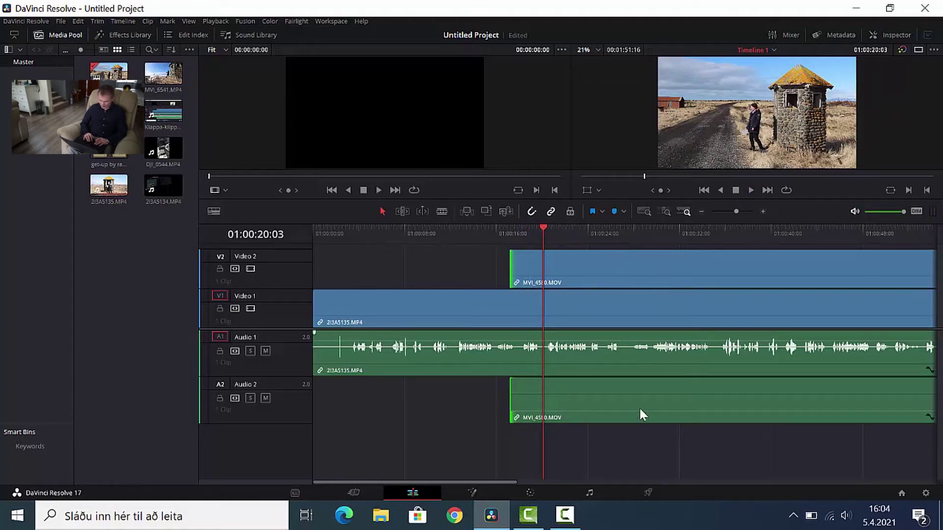
- Trim the end of MVI_4580.MOV on Video 2 to about 22 seconds, previewing the cut back to 2I3A5135.MP4
left_click(701, 211)
left_click_drag(630, 271, 383, 281)
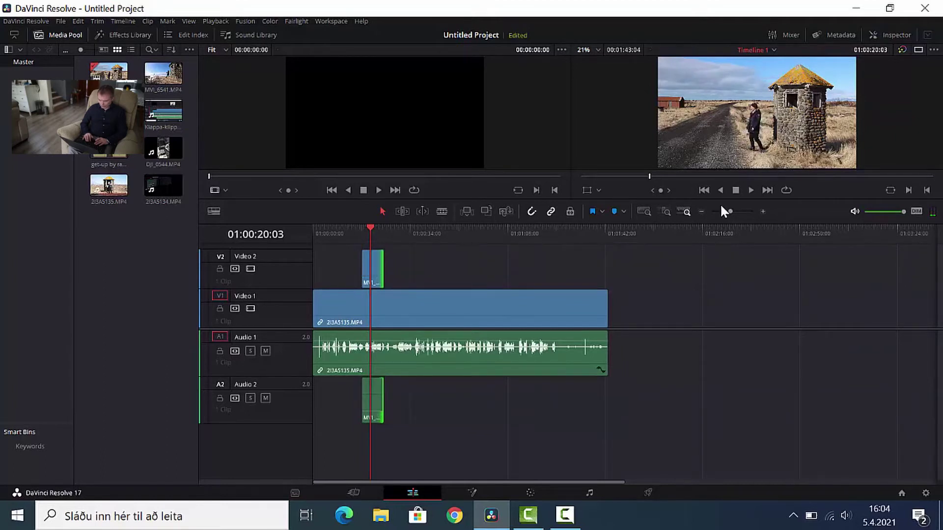
left_click(748, 190)
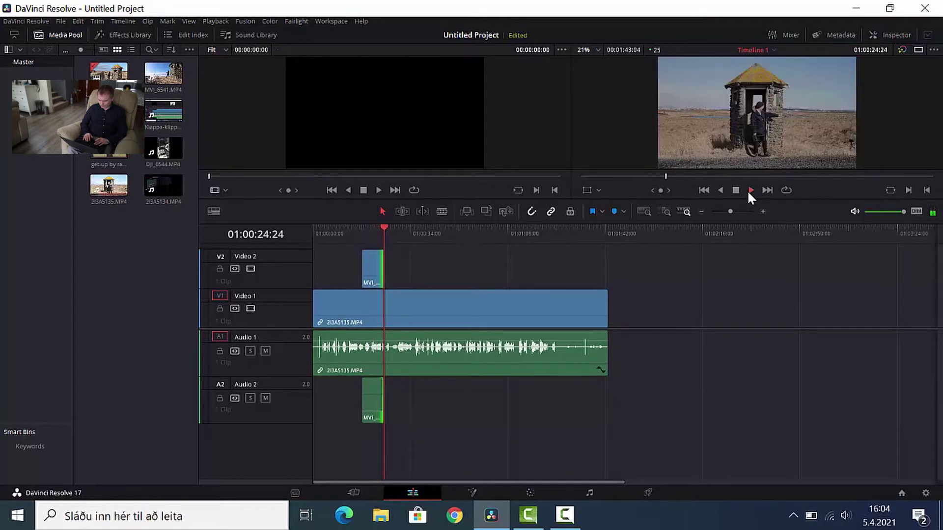
left_click(736, 191)
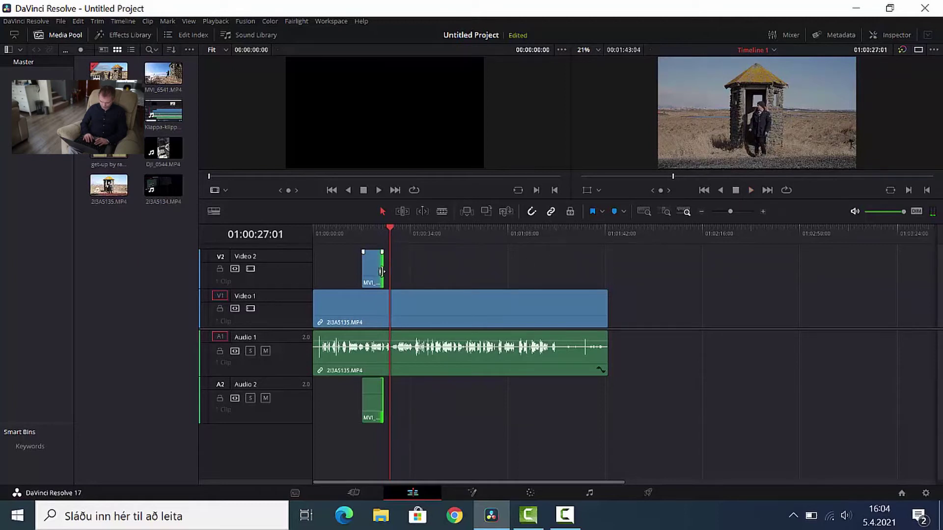
left_click_drag(385, 270, 376, 269)
- Add MVI_6541.MP4 from the media pool on a new Video 3 track, starting at about 1 second
left_click(443, 239)
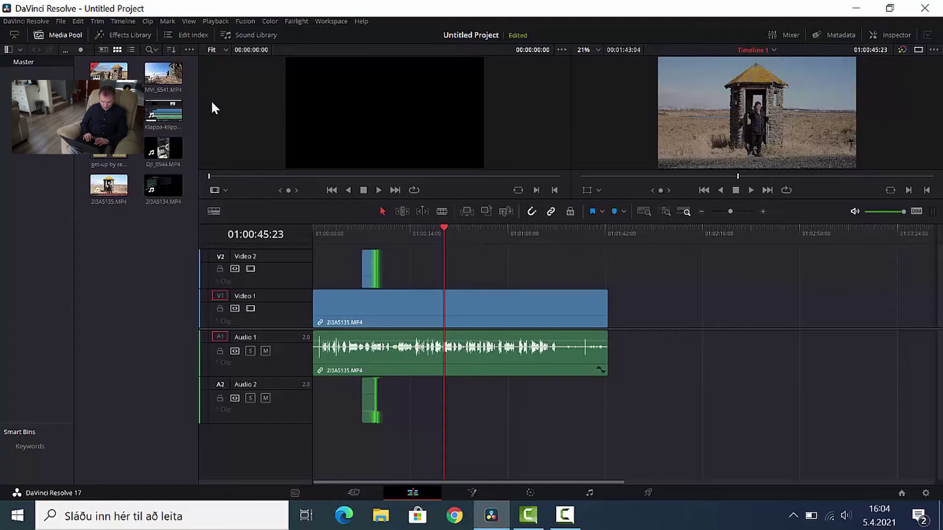
left_click_drag(174, 114, 217, 132)
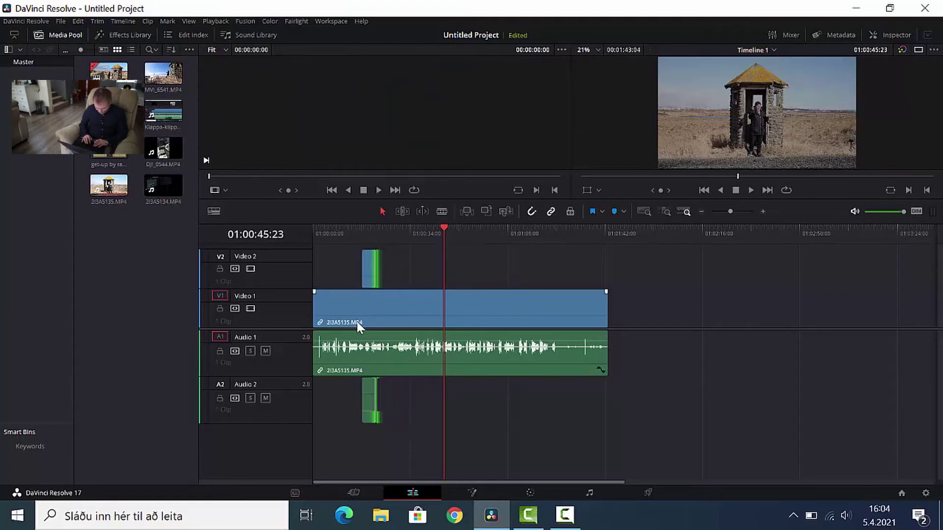
left_click(368, 266)
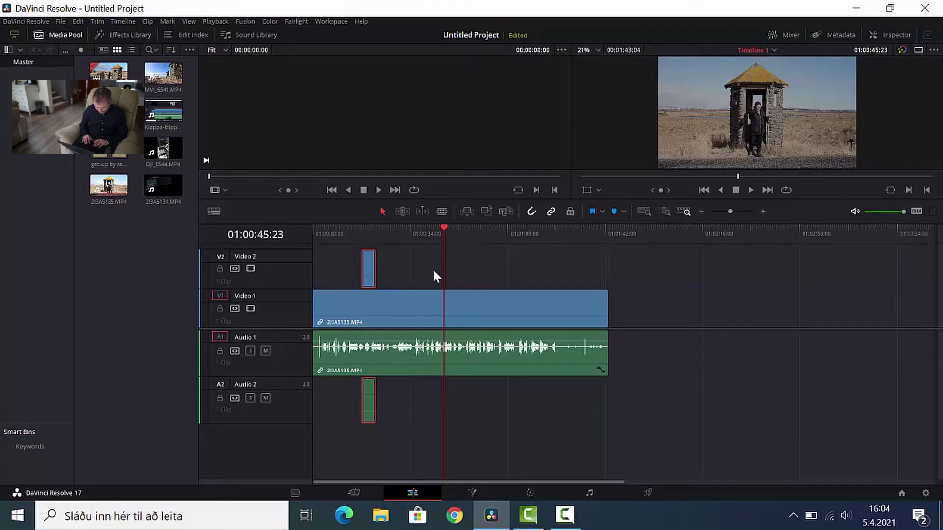
left_click(764, 210)
left_click(764, 210)
key("Delete")
left_click(764, 212)
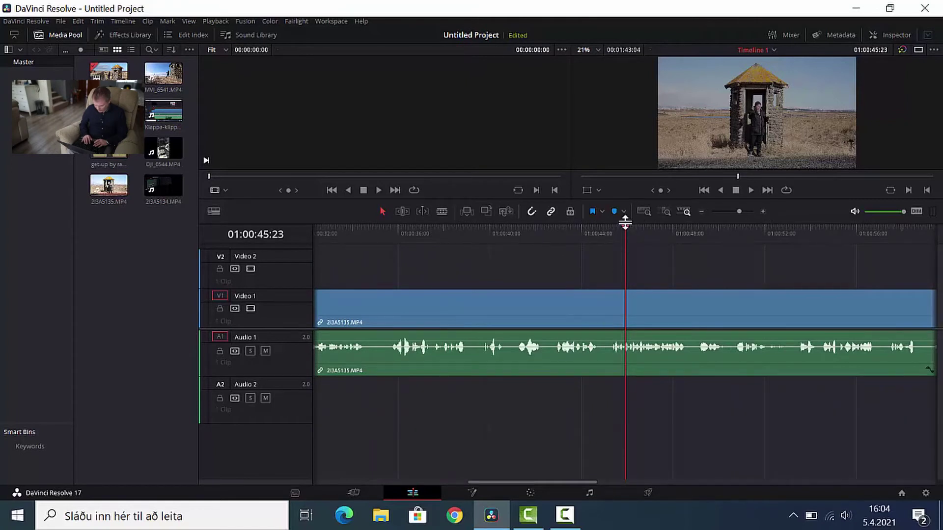
left_click_drag(628, 230, 445, 251)
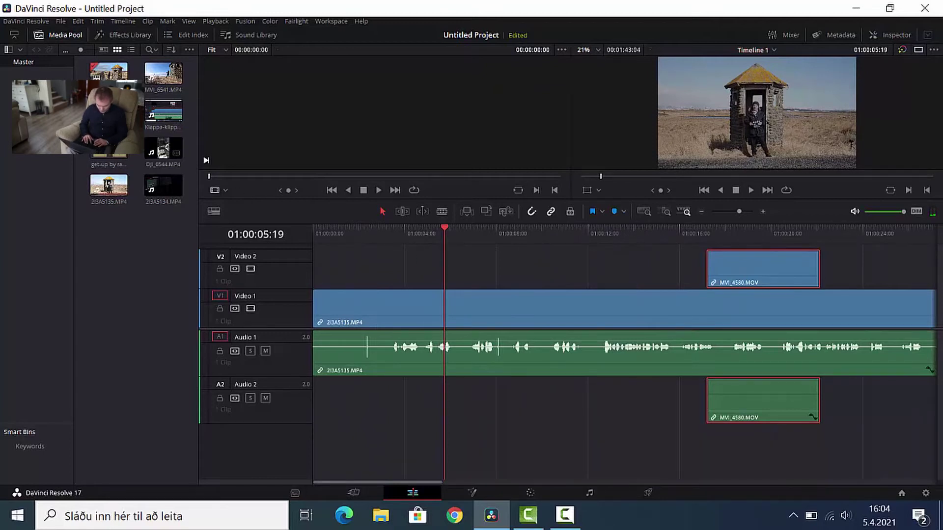
left_click(175, 130)
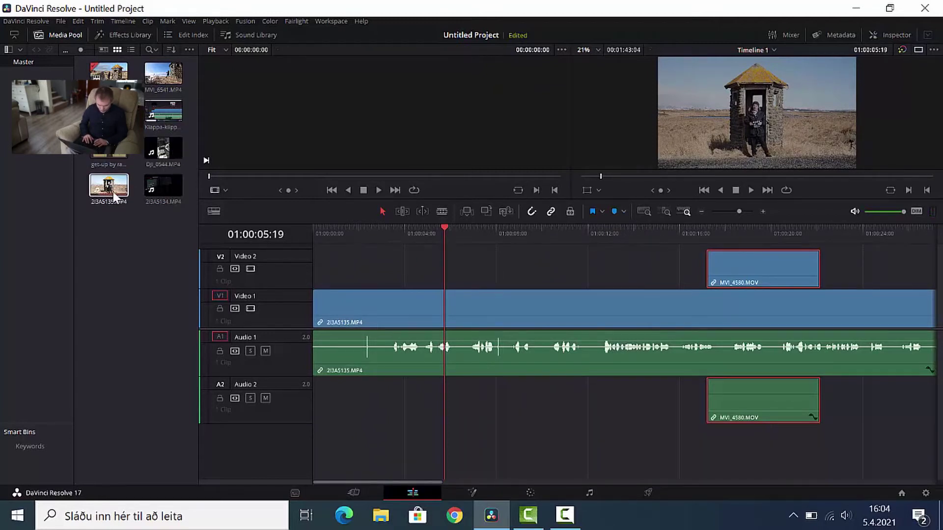
left_click_drag(171, 82, 337, 257)
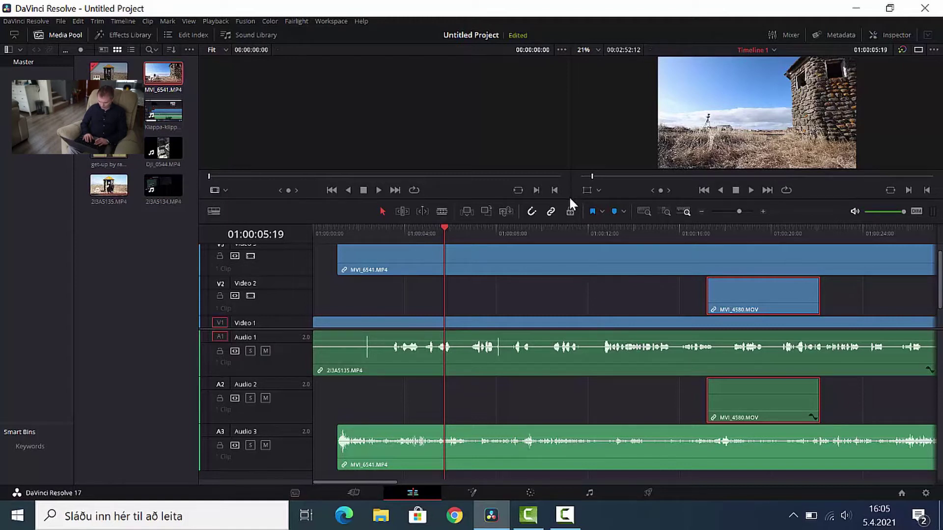
- Enlarge the timeline area and shift 2I3A5135.MP4 together with MVI_4580.MOV so that 2I3A5135.MP4 starts at about 52 seconds
left_click_drag(570, 200, 565, 162)
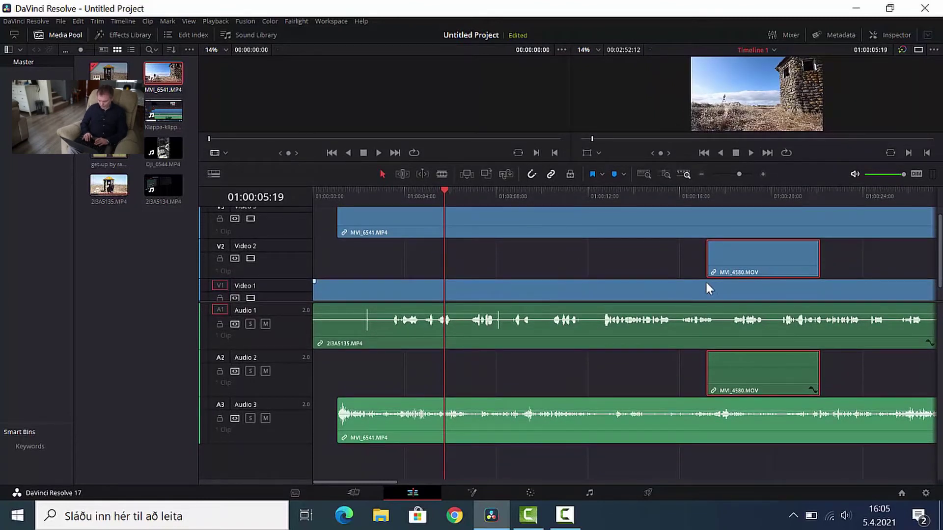
left_click_drag(632, 259, 750, 356)
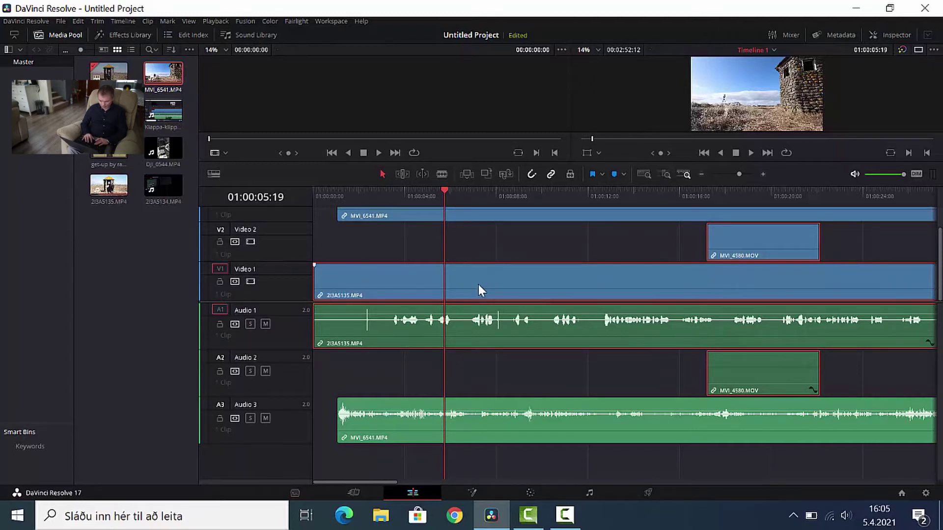
left_click_drag(502, 283, 754, 314)
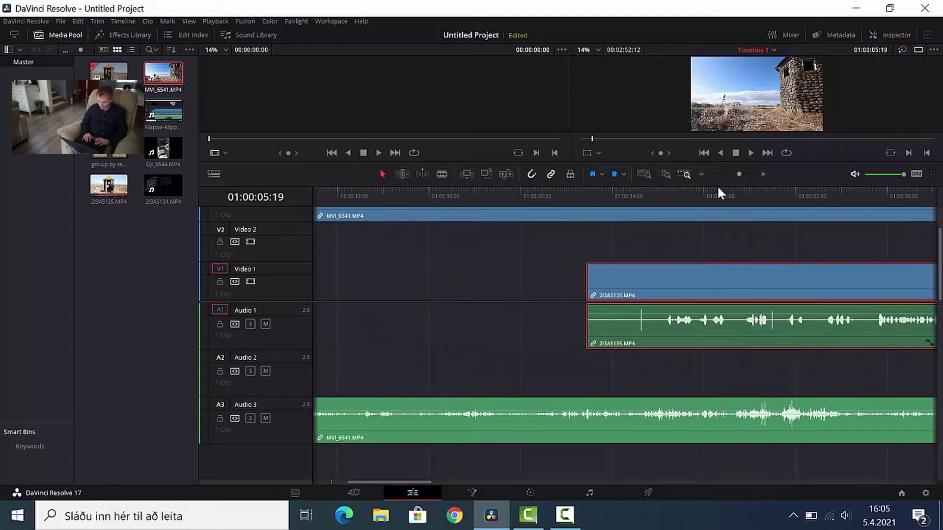
left_click(702, 174)
left_click(703, 174)
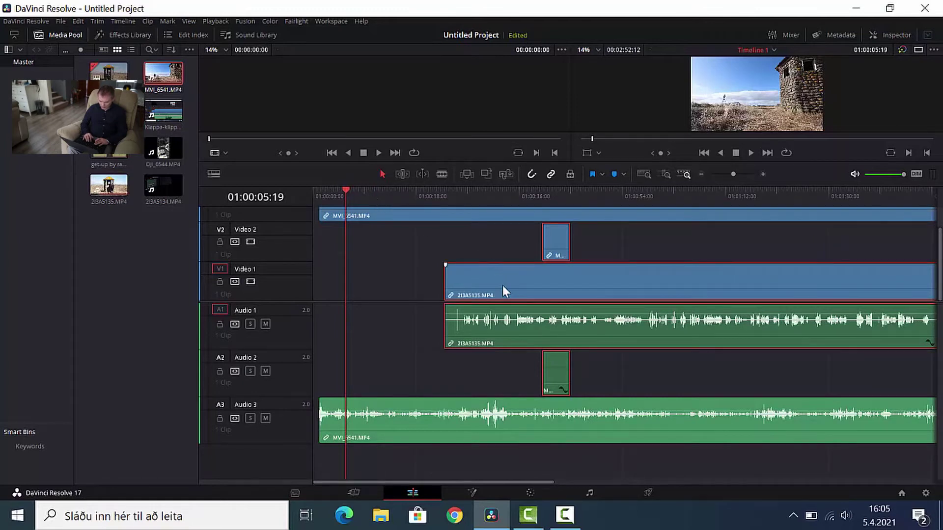
left_click_drag(508, 289, 672, 293)
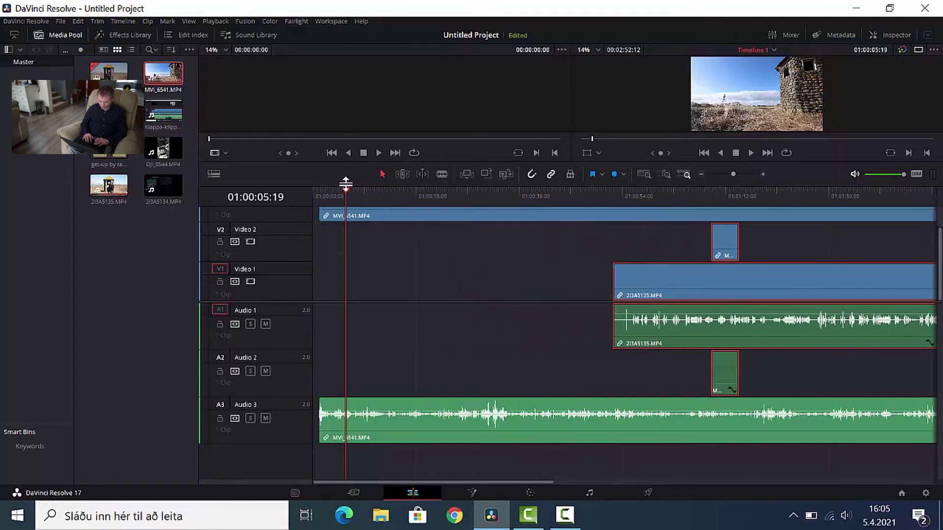
- Split MVI_6541.MP4 at 01:00:46:07, delete its first part and close the gap across all tracks
left_click_drag(344, 187, 577, 237)
key("ctrl+b")
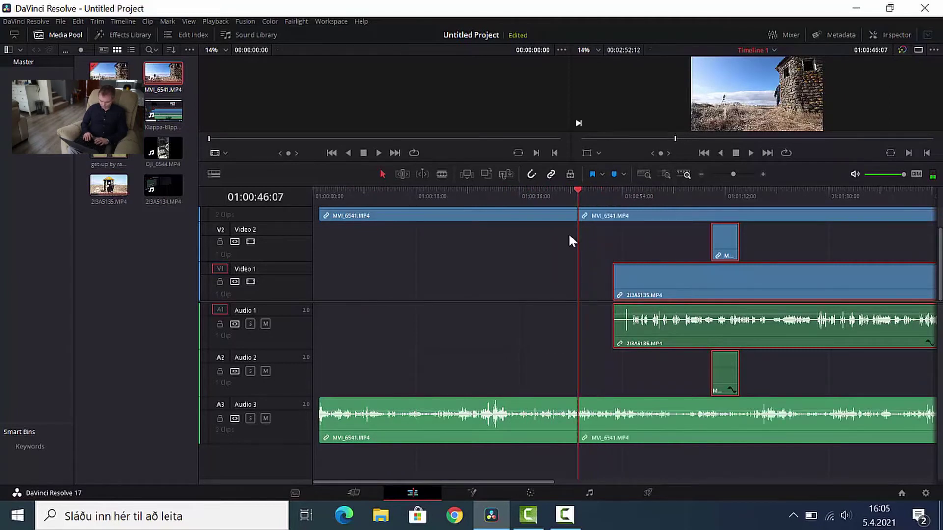
left_click(502, 213)
key("BackSpace")
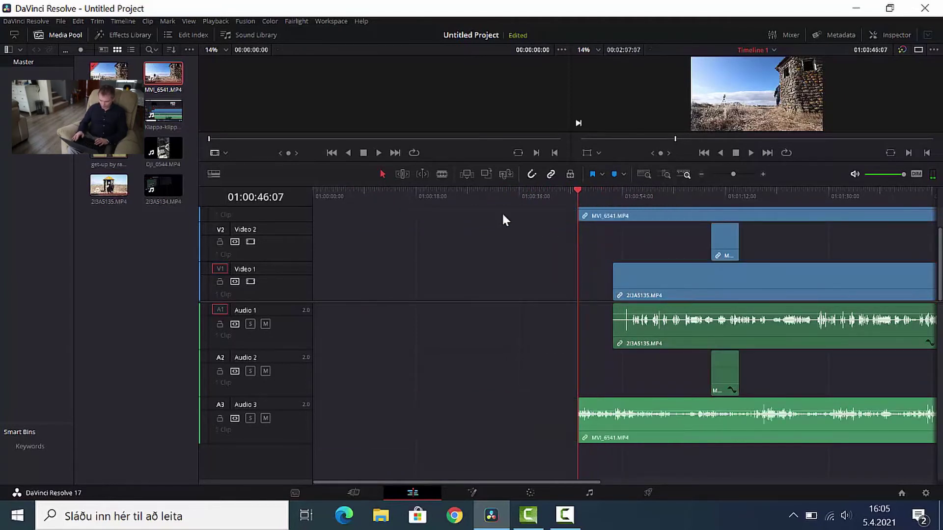
left_click(502, 213)
key("BackSpace")
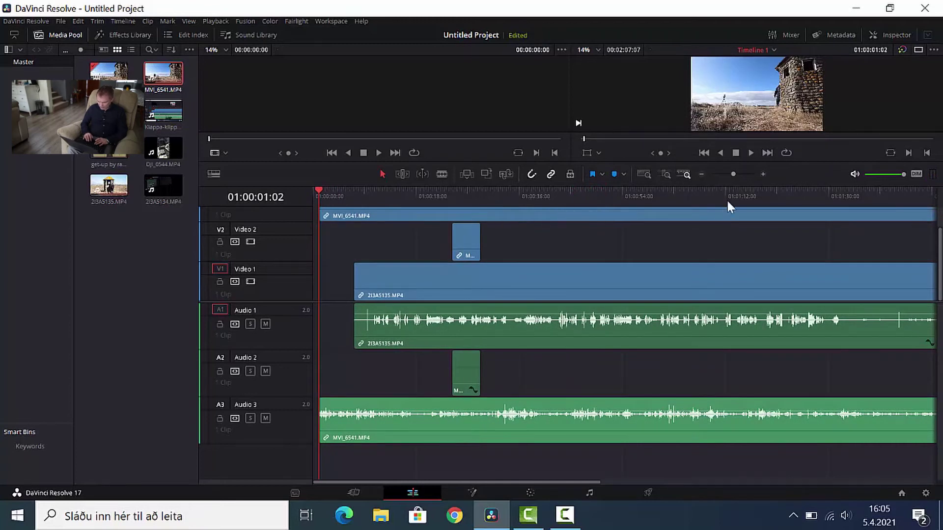
- Preview the timeline, split MVI_6541.MP4 at 01:00:07:04, where 2I3A5135.MP4 starts, and ripple delete the part before the cut
left_click(750, 150)
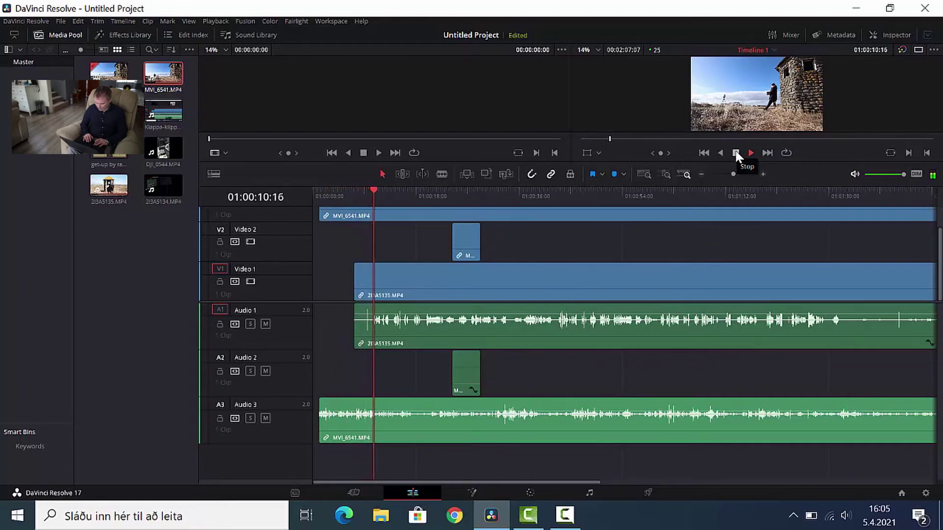
left_click(736, 154)
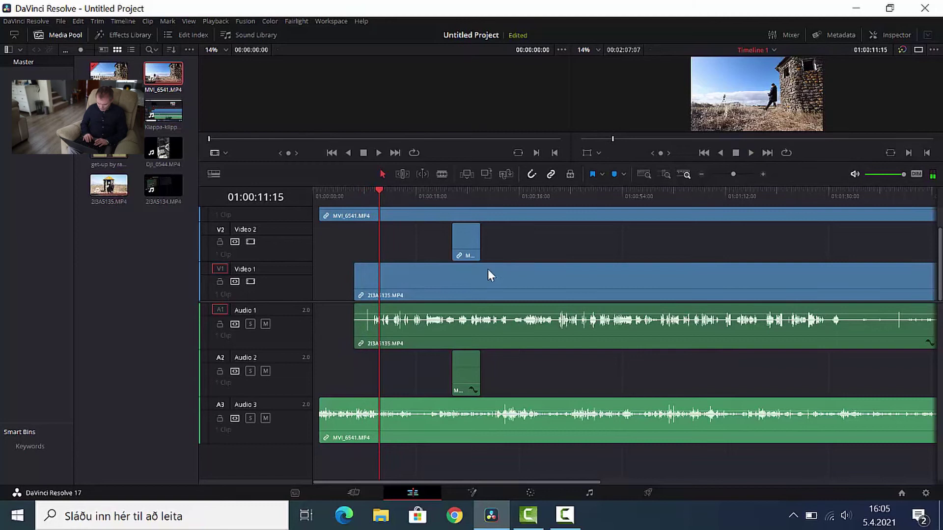
left_click(378, 189)
left_click_drag(378, 188, 354, 193)
key("ctrl+b")
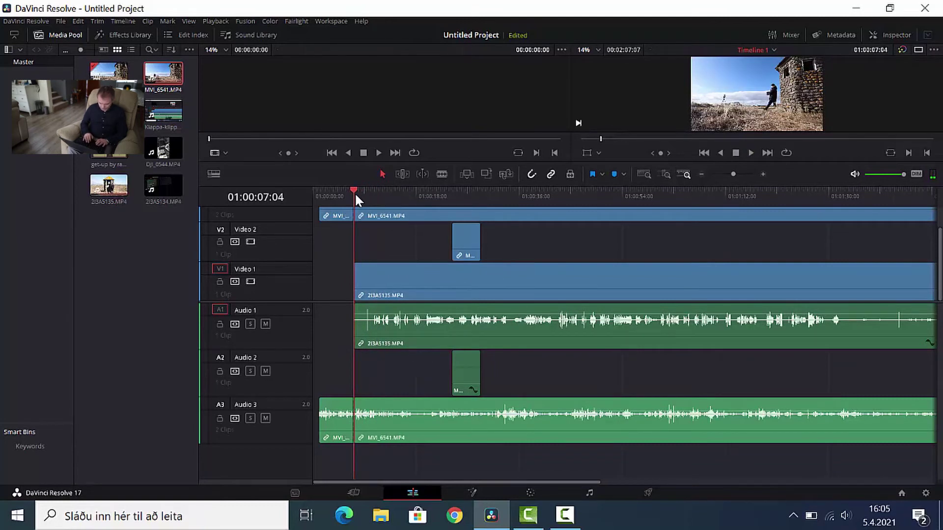
left_click(333, 424)
key("Delete")
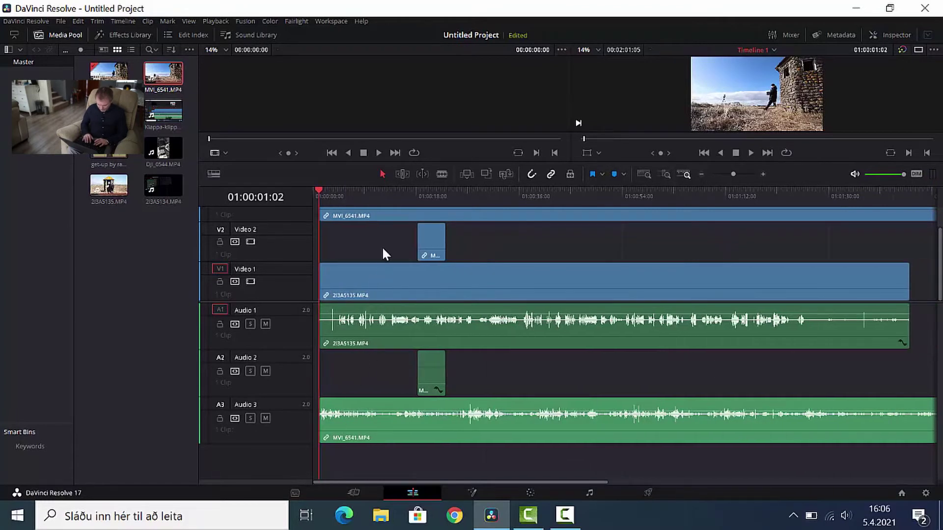
- Select the clips on all tracks and play the timeline from the start of MVI_6541.MP4 to check the sync
left_click(382, 249)
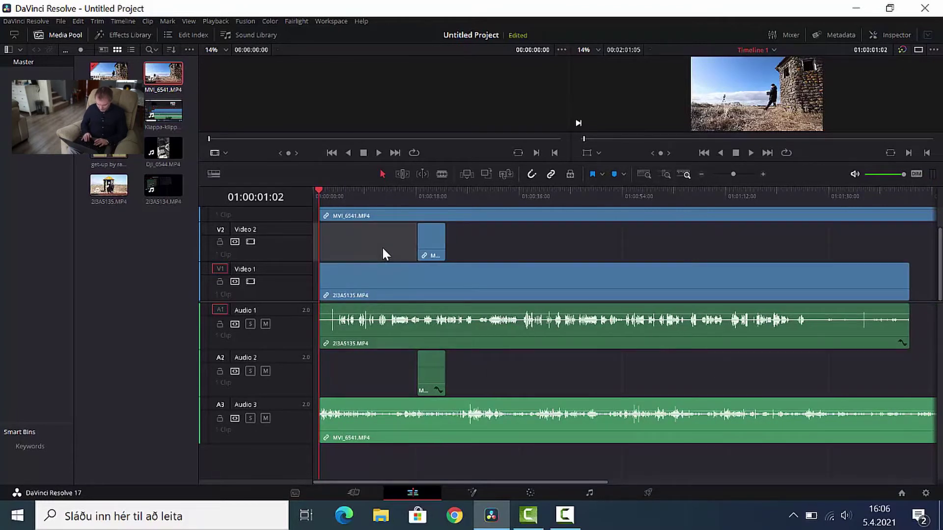
left_click(375, 377)
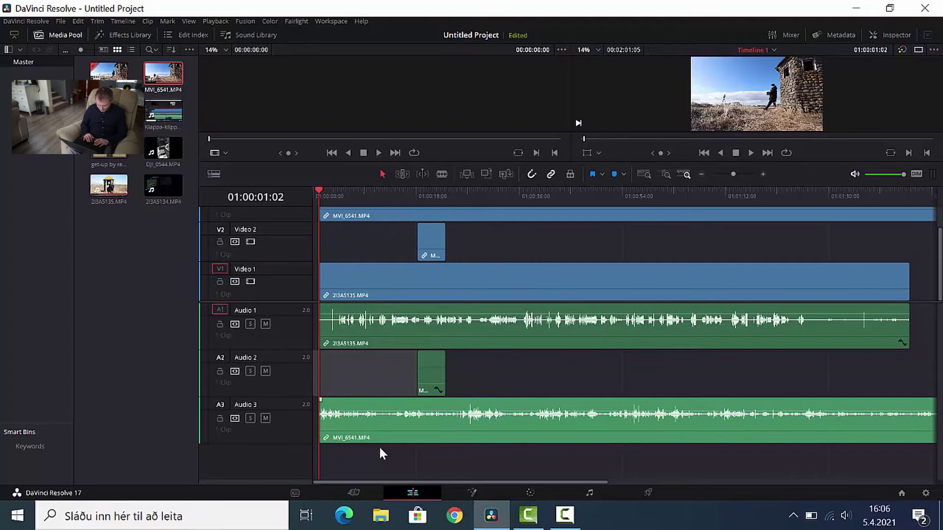
left_click_drag(370, 461, 465, 205)
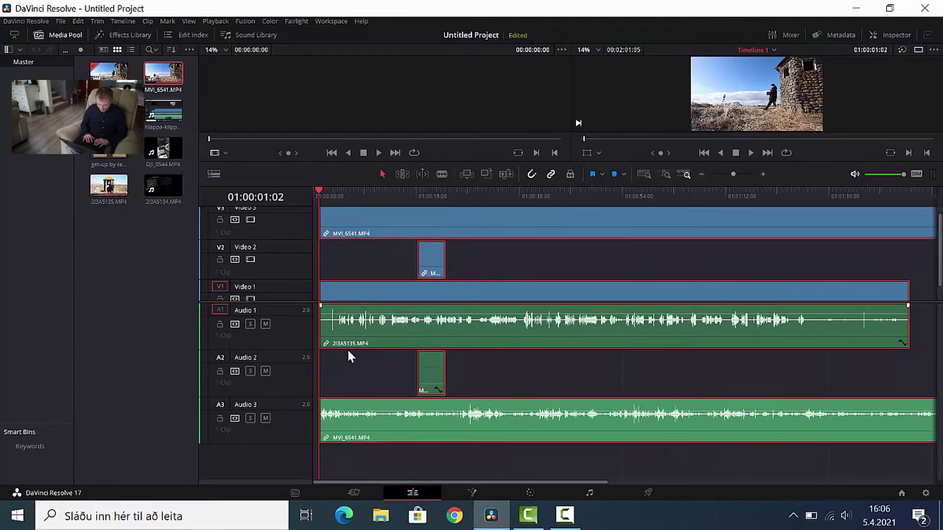
left_click(749, 153)
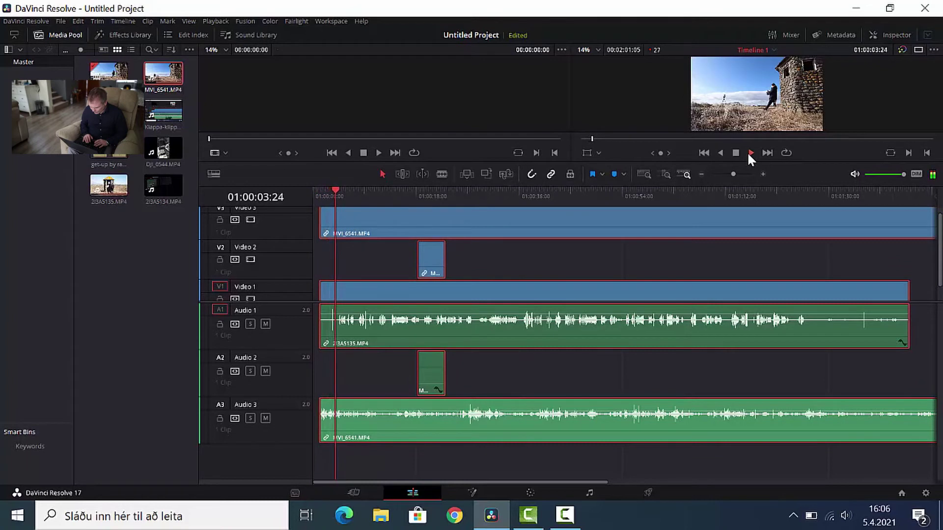
left_click(734, 156)
- Select the clips on all tracks and move them together to the very start of the timeline
left_click(385, 268)
left_click_drag(383, 265, 488, 364)
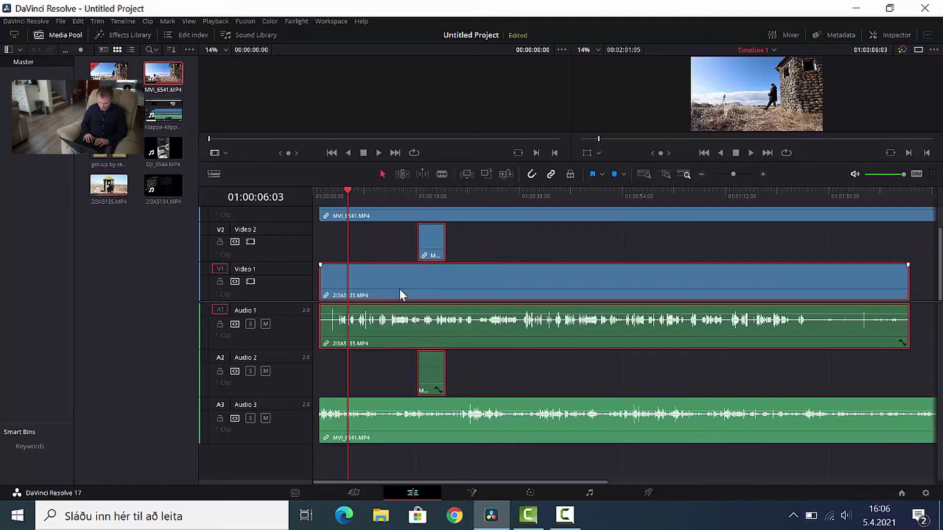
left_click(445, 463)
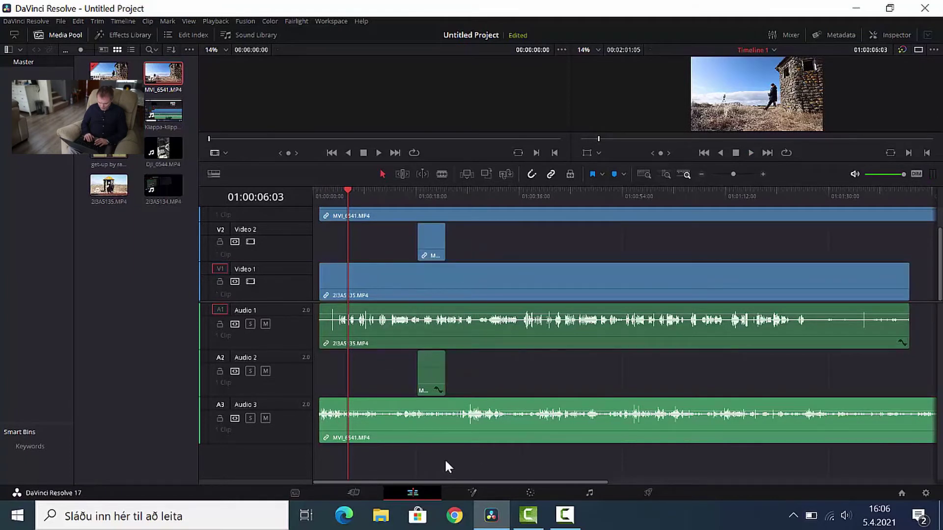
left_click(397, 424)
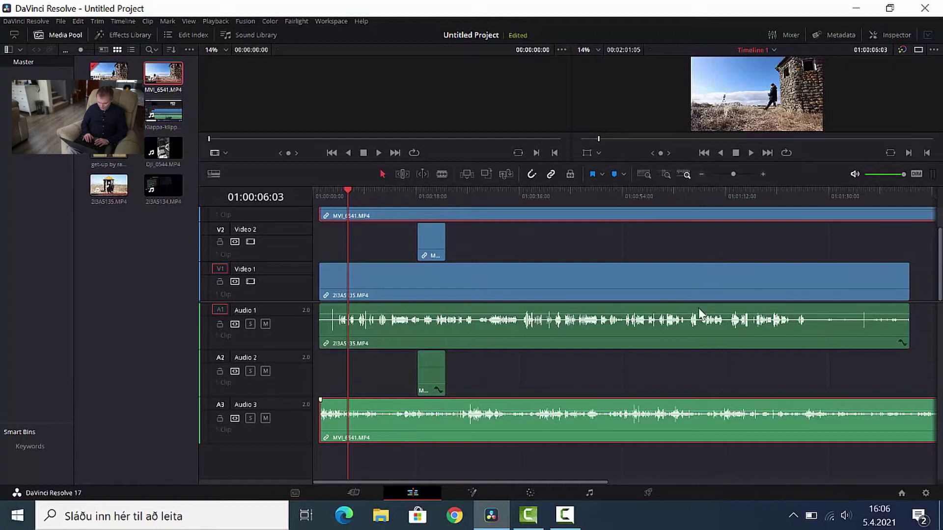
left_click(764, 173)
left_click(763, 174)
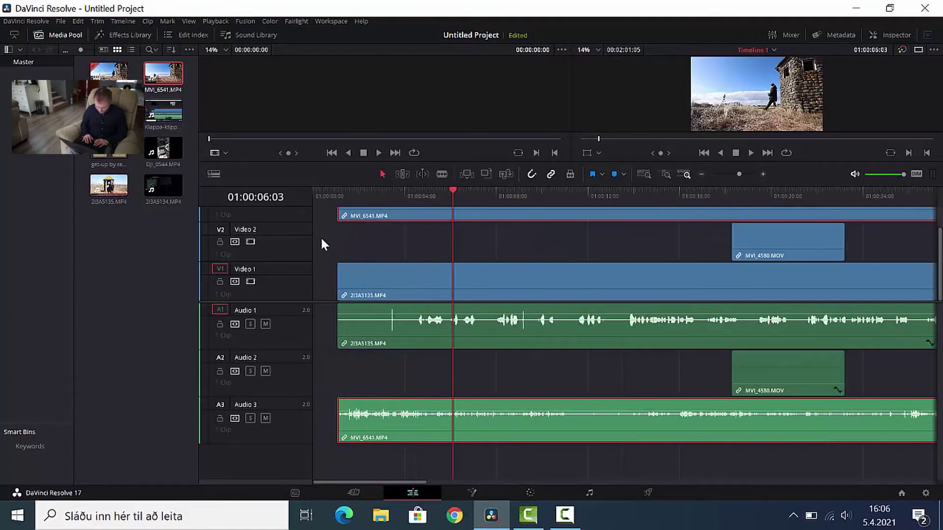
left_click(319, 264)
key("ctrl+a")
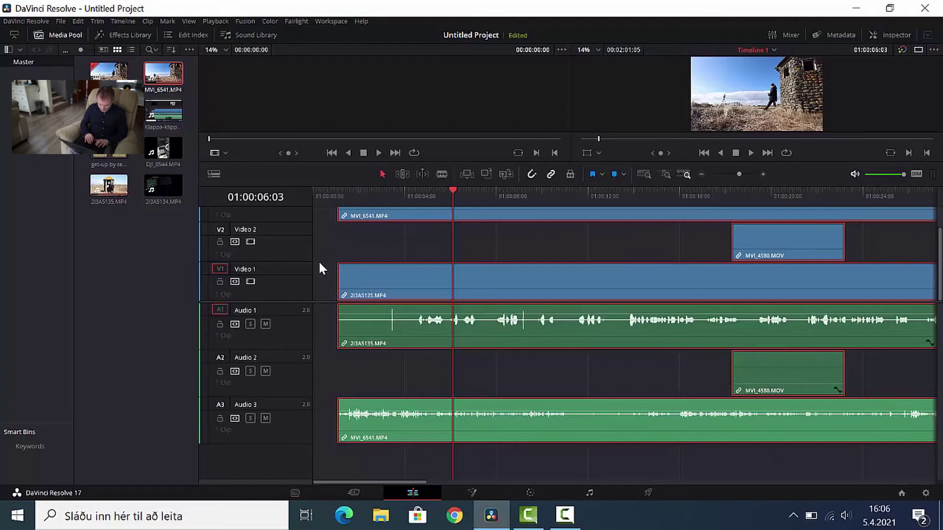
left_click_drag(363, 285, 333, 285)
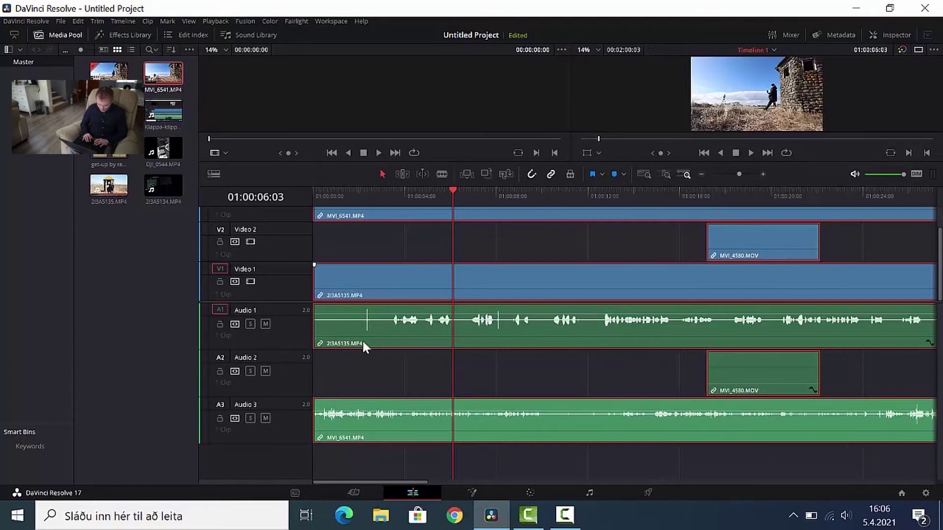
- Shift MVI_6541.MP4 alone 17 frames later and play from its start to check the sync
left_click(384, 377)
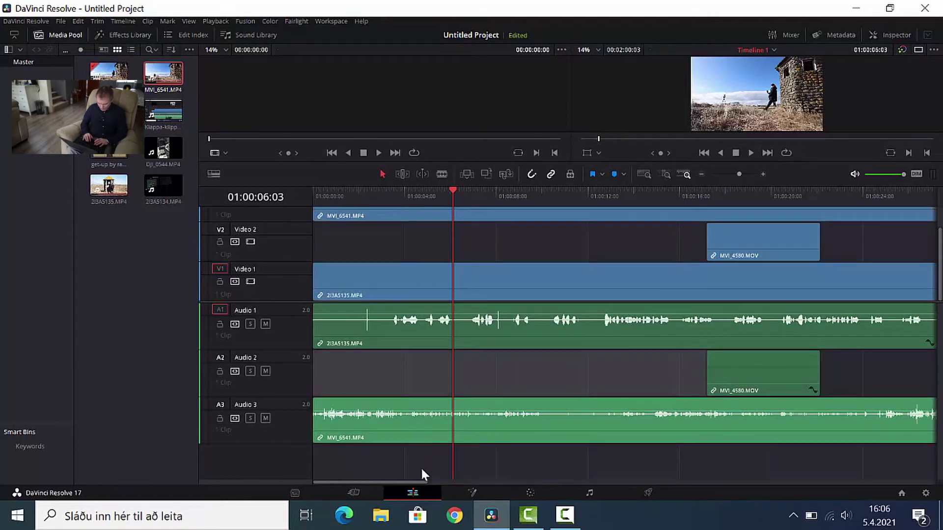
left_click(401, 421)
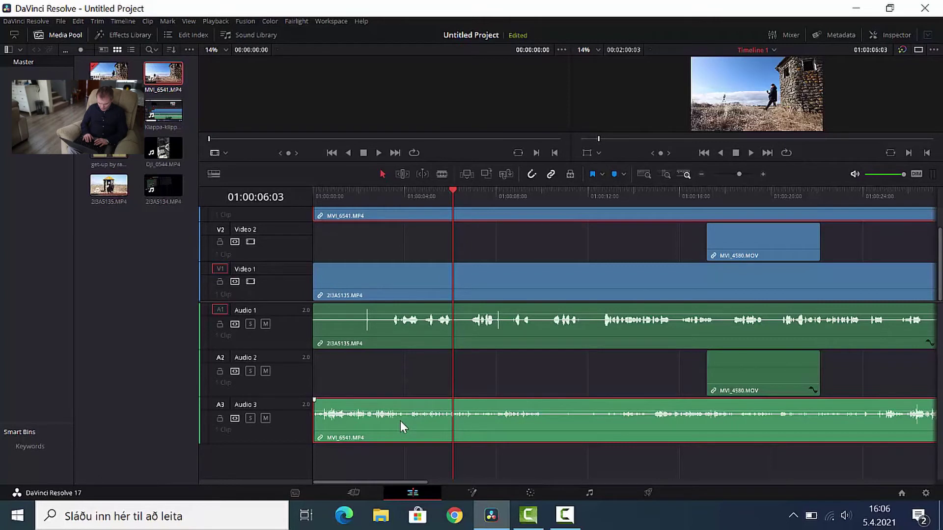
left_click_drag(403, 420, 417, 421)
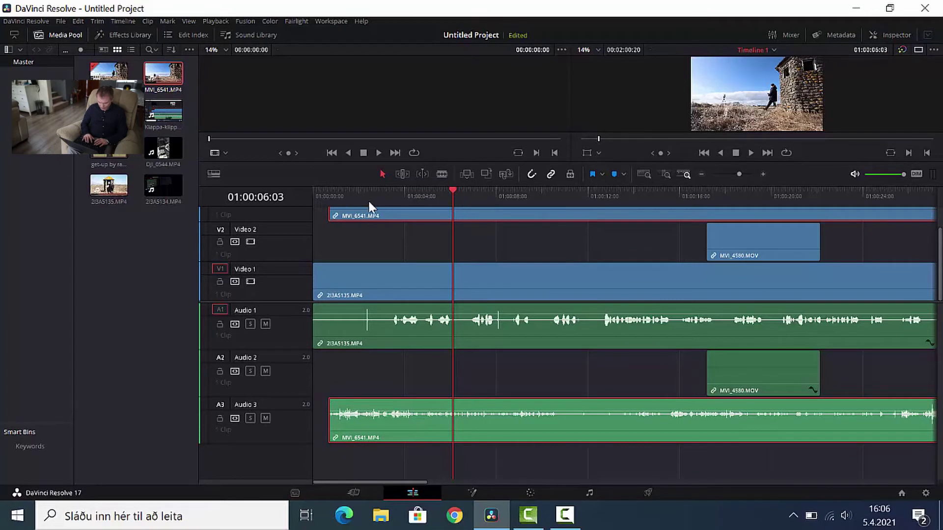
left_click_drag(452, 193, 330, 194)
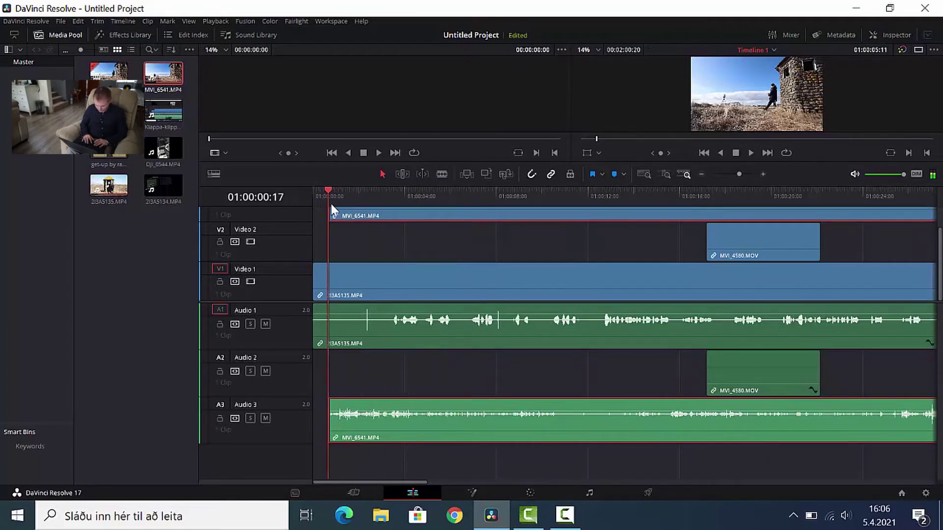
left_click(749, 149)
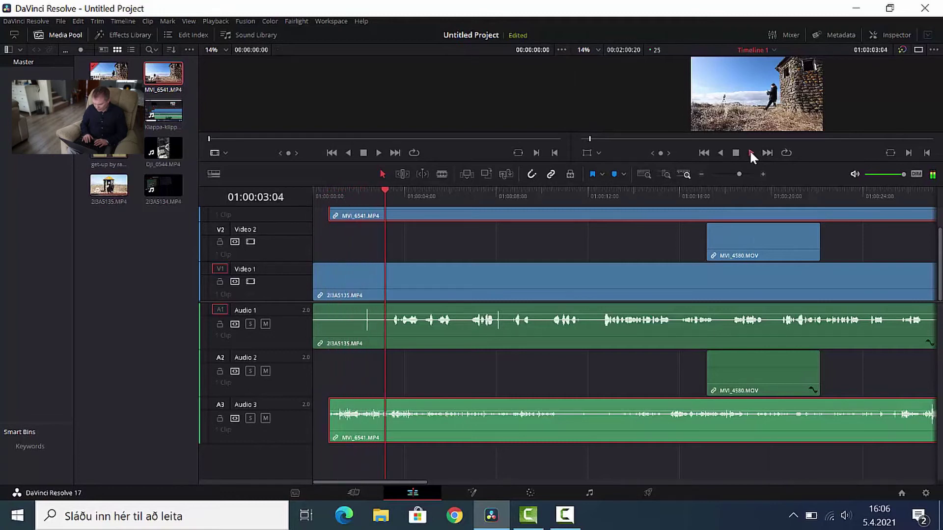
left_click(735, 153)
- Shift 2I3A5135.MP4 together with MVI_4580.MOV so that 2I3A5135.MP4 starts at about 01:00:02:03, and play from there to check the sync
left_click_drag(605, 249, 788, 352)
left_click_drag(488, 291, 536, 294)
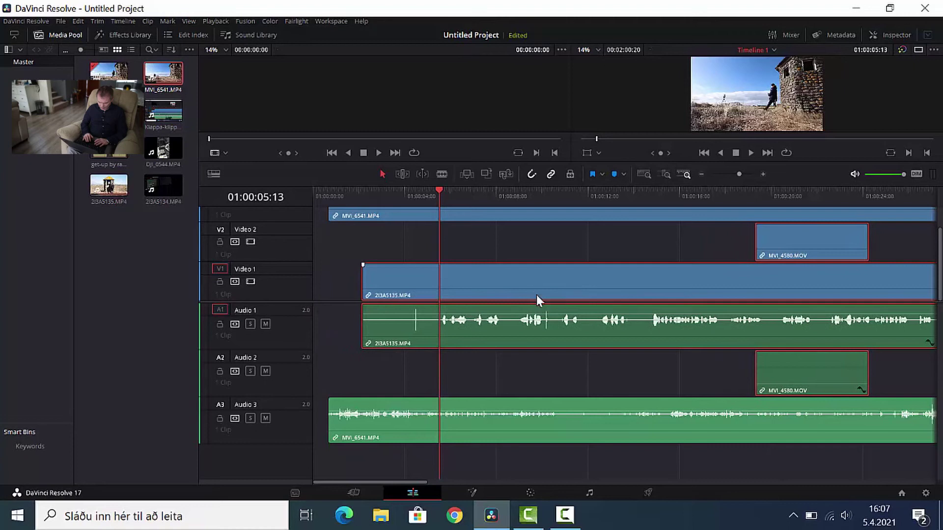
left_click_drag(439, 190, 364, 195)
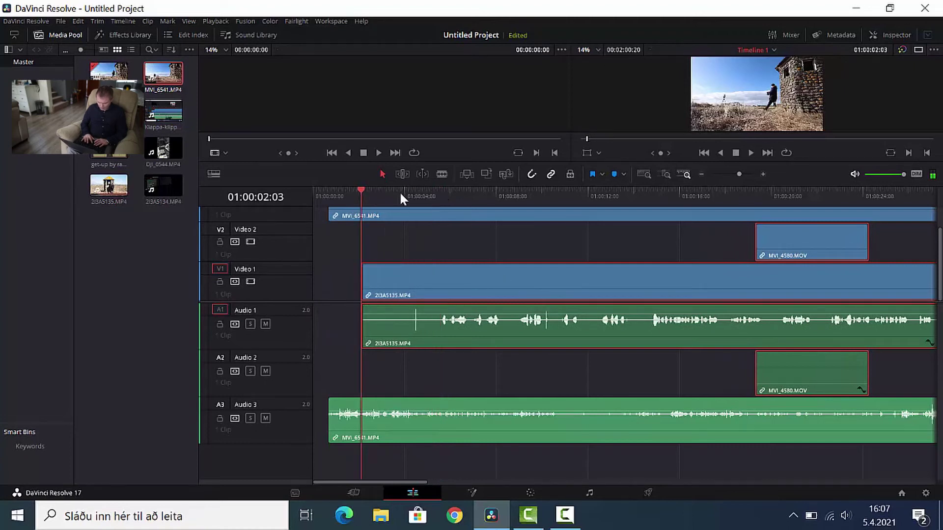
left_click(750, 153)
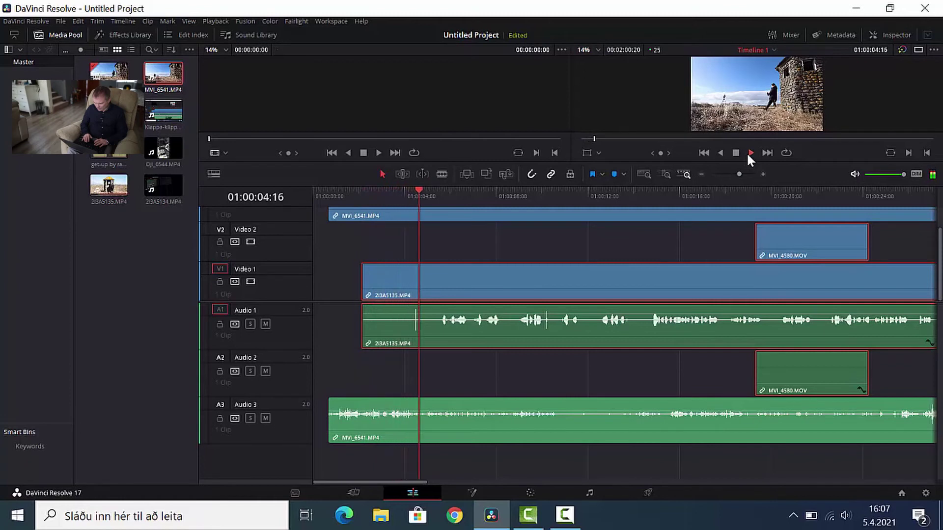
left_click(735, 153)
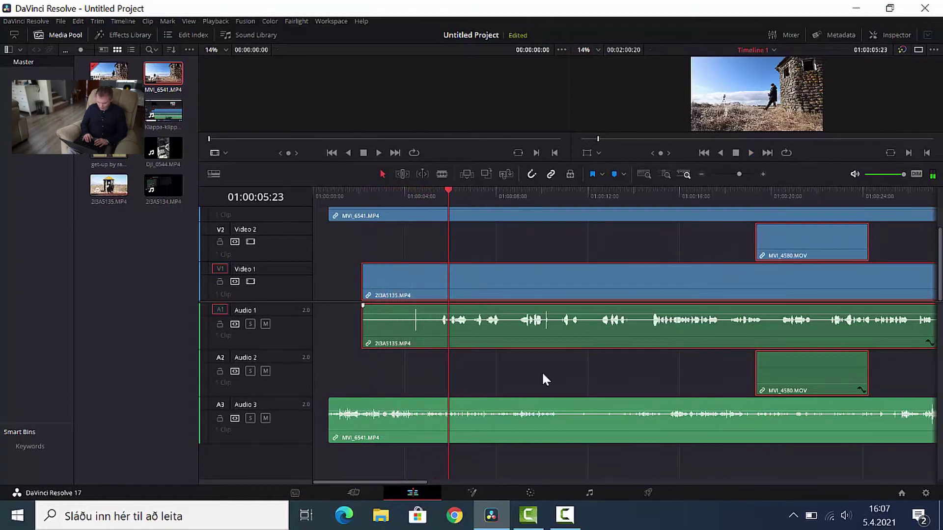
- Move 2I3A5135.MP4 and MVI_4580.MOV 8 frames earlier, recheck the sync by playing, and lower the MVI_6541.MP4 audio to silence
left_click_drag(573, 285, 568, 285)
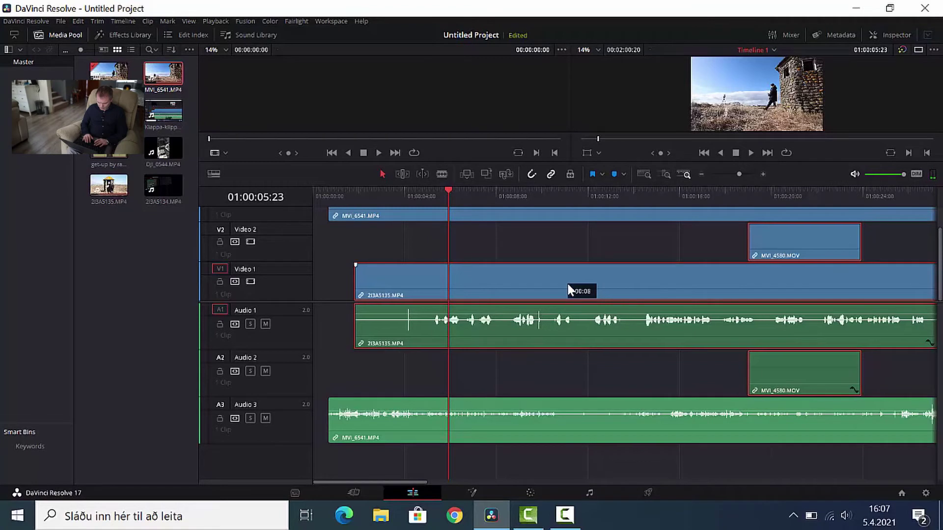
left_click_drag(448, 187, 354, 205)
left_click(750, 154)
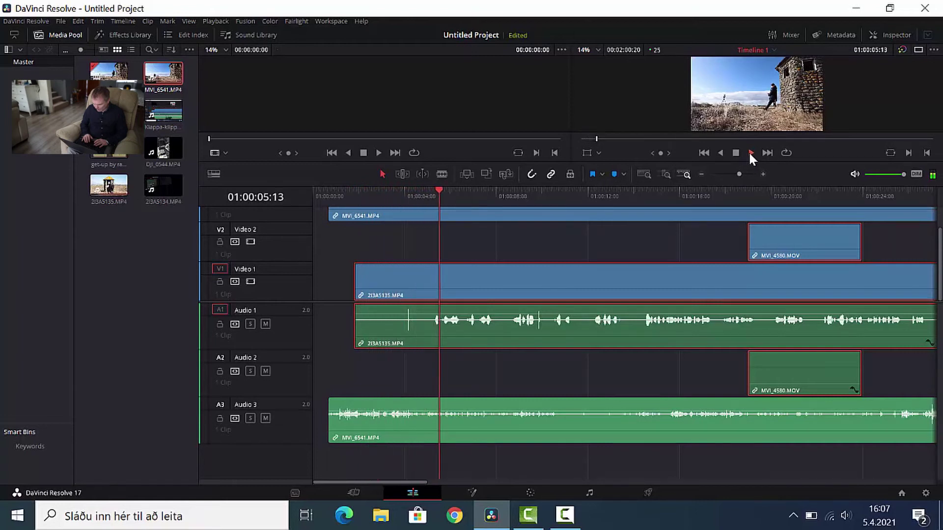
left_click(737, 153)
left_click_drag(613, 414, 613, 479)
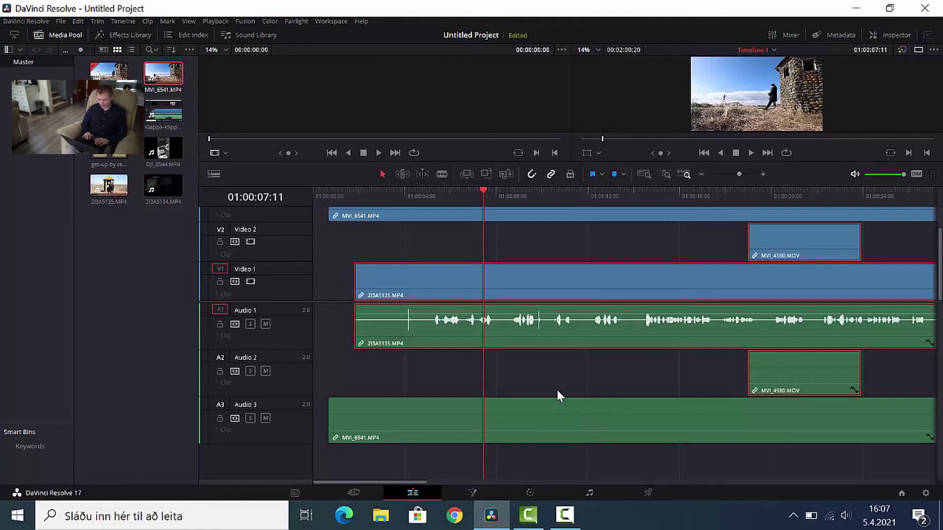
- Split MVI_6541.MP4 at 01:00:01:20, ripple delete the part before the cut, and move all clips to the timeline start
left_click(481, 188)
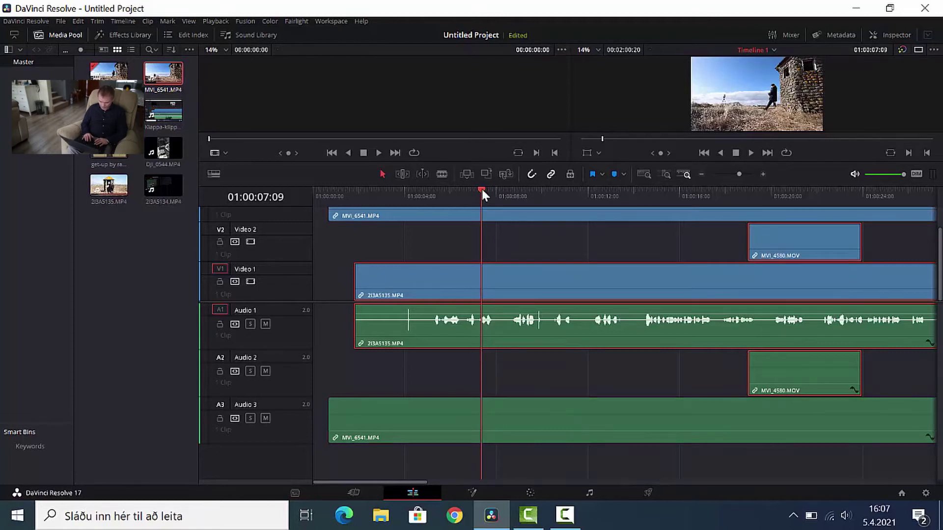
left_click_drag(462, 187, 359, 208)
key("ctrl+b")
left_click(328, 420)
left_click(341, 425)
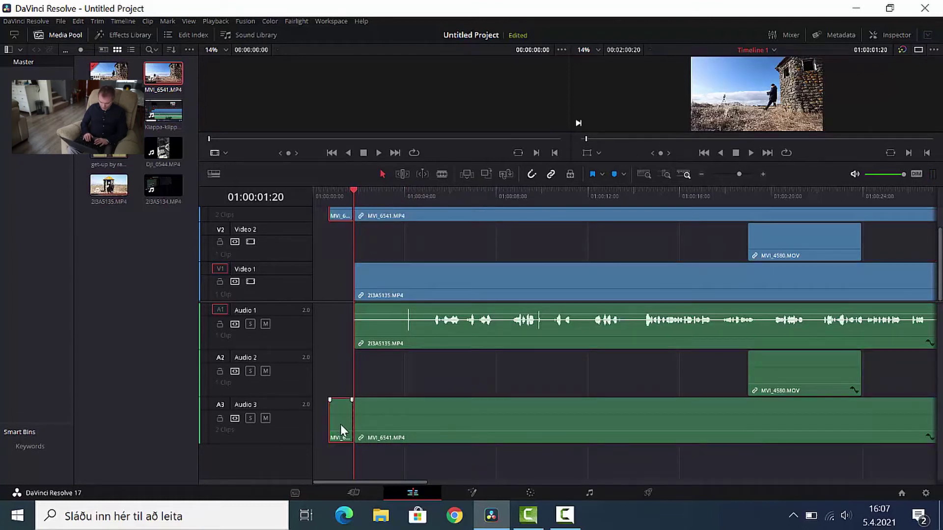
key("Delete")
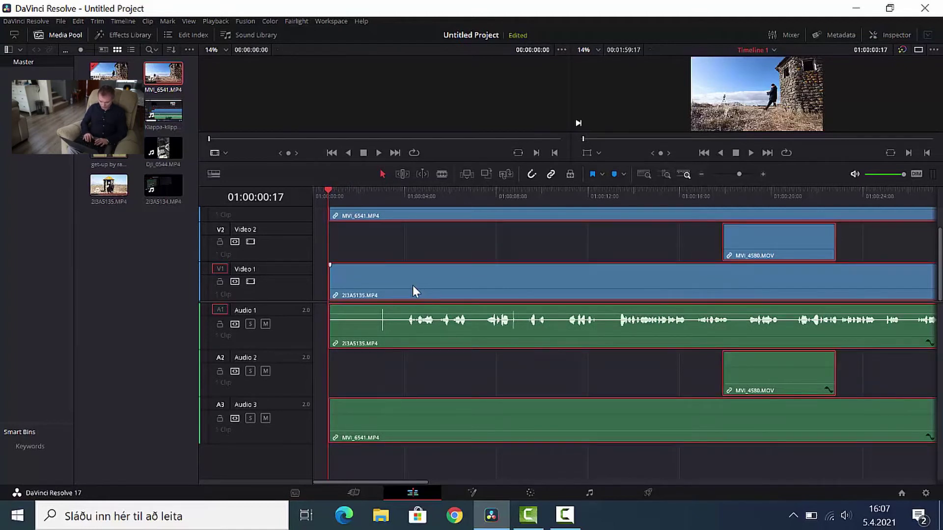
left_click_drag(413, 285, 375, 286)
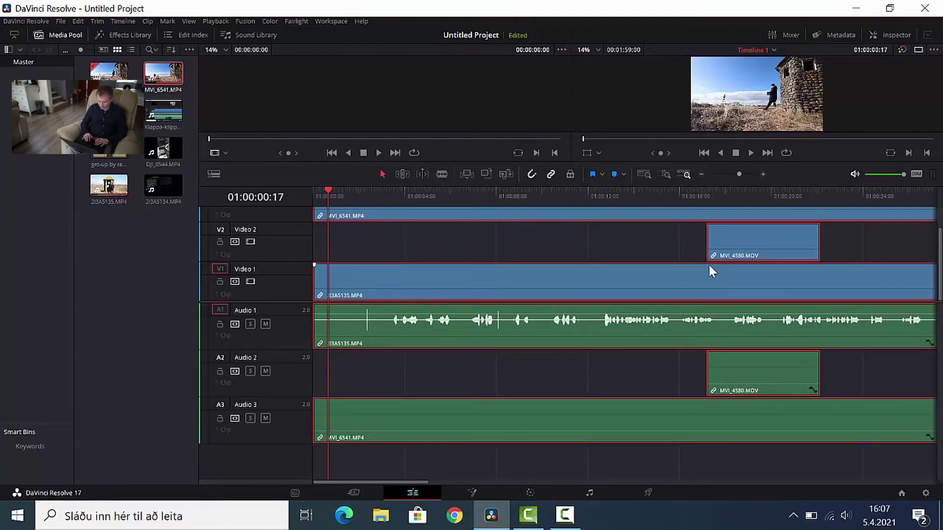
- Trim the start of MVI_6541.MP4 on Video 3 to the end of MVI_4580.MOV
left_click(701, 174)
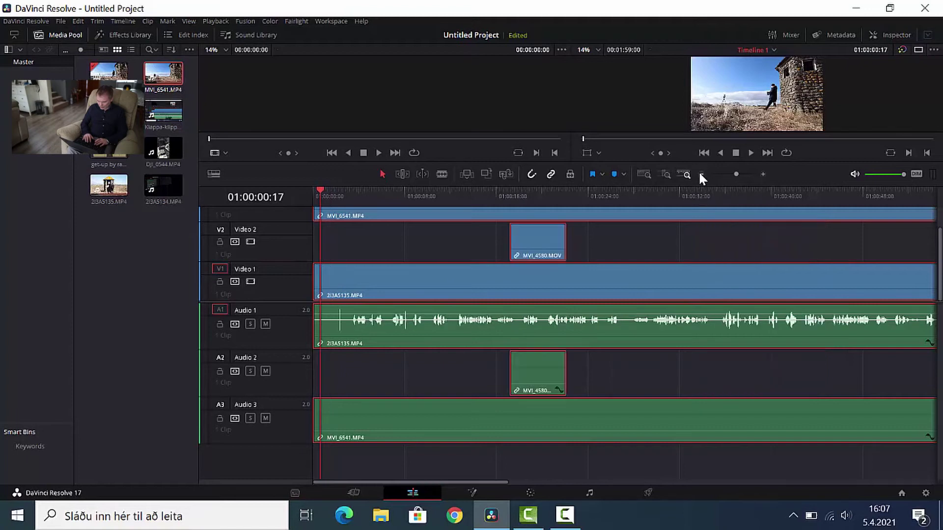
left_click(700, 173)
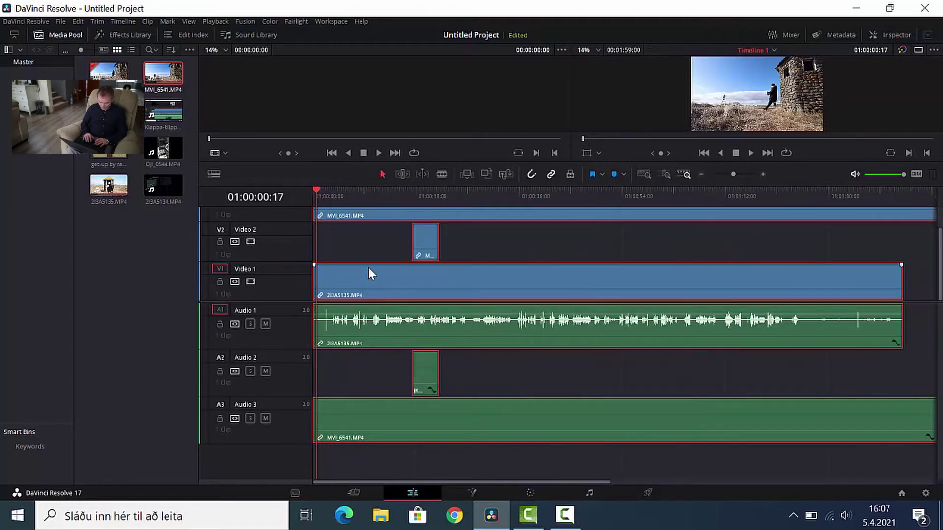
left_click_drag(941, 270, 940, 243)
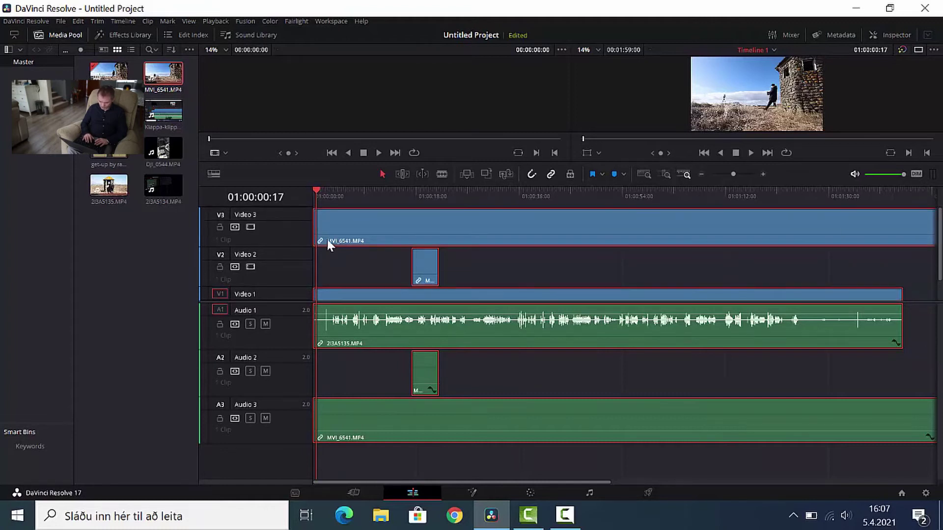
left_click_drag(317, 226, 424, 224)
left_click_drag(326, 239, 286, 228)
left_click(386, 281)
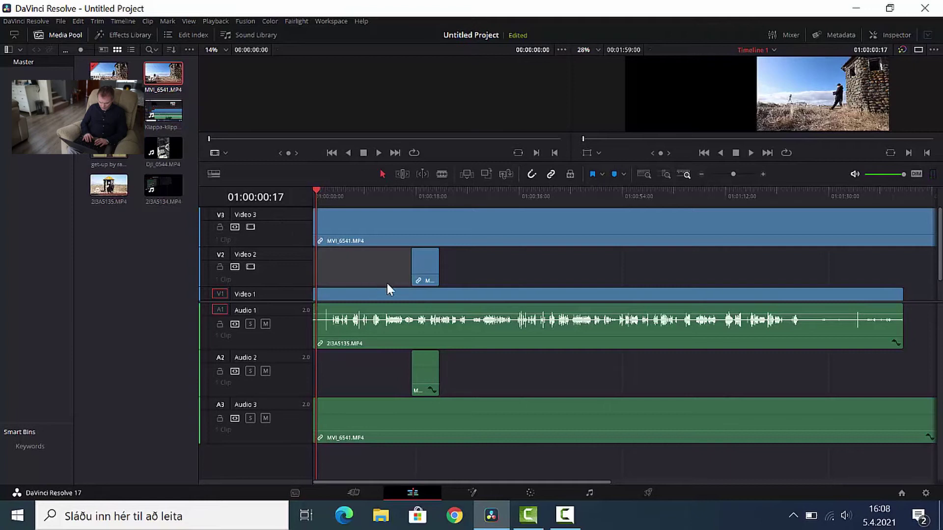
left_click(513, 237)
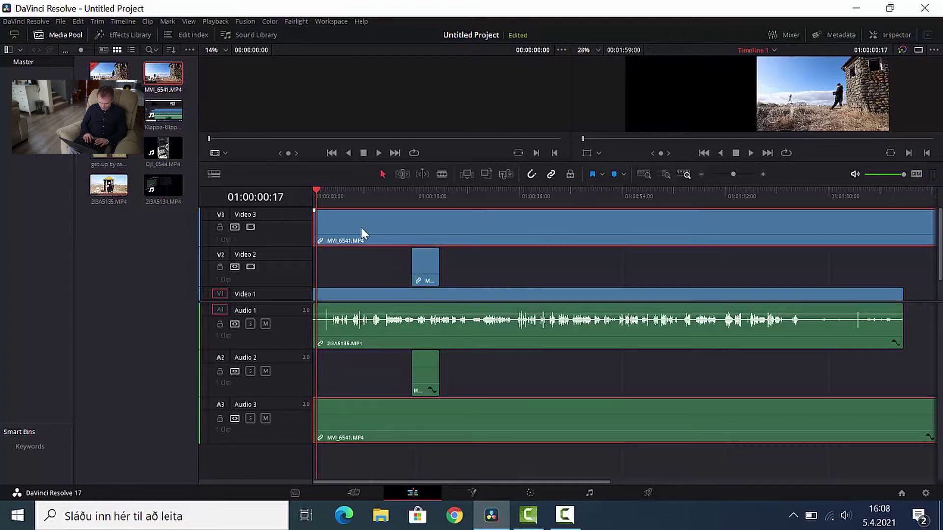
left_click_drag(318, 225, 442, 226)
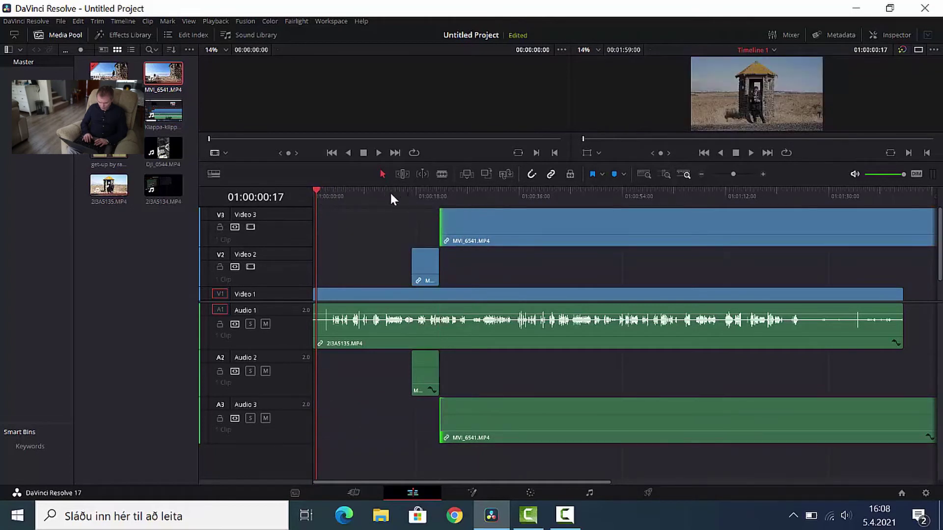
- Play the cut between MVI_4580.MOV and MVI_6541.MP4 from 01:00:20:12 and trim the start of MVI_6541.MP4 to about 01:00:25
left_click_drag(315, 193, 439, 194)
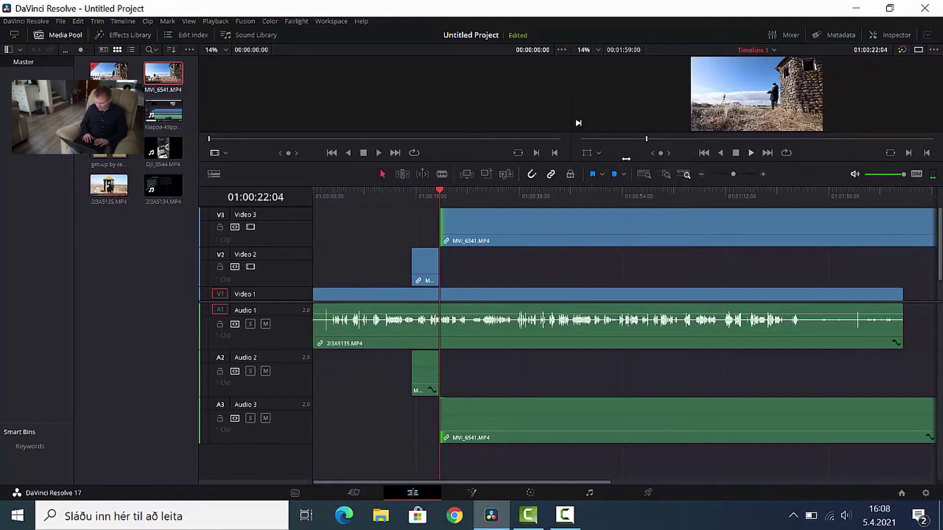
left_click(763, 175)
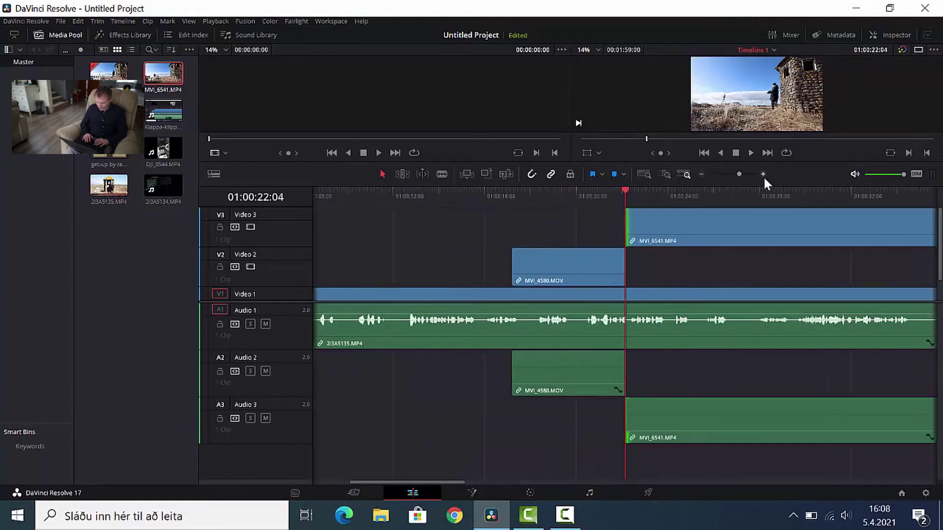
left_click_drag(623, 189, 588, 191)
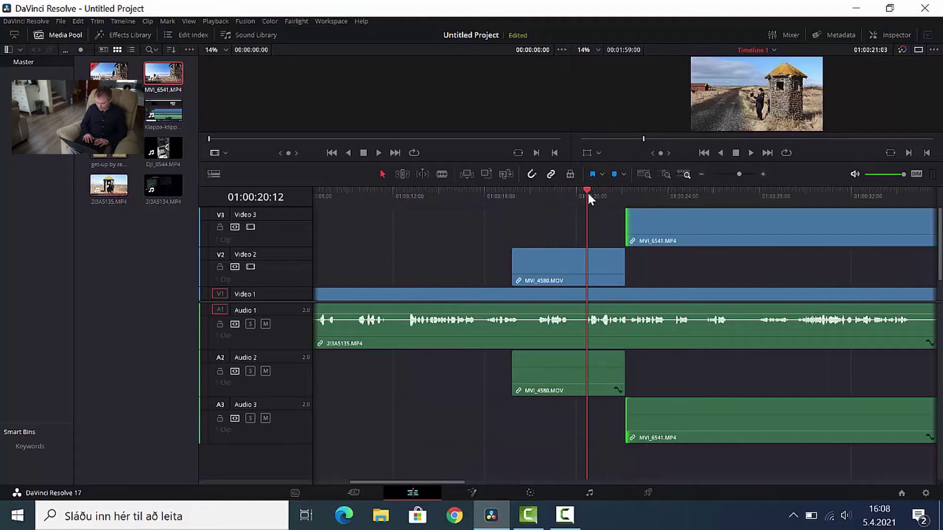
left_click(754, 152)
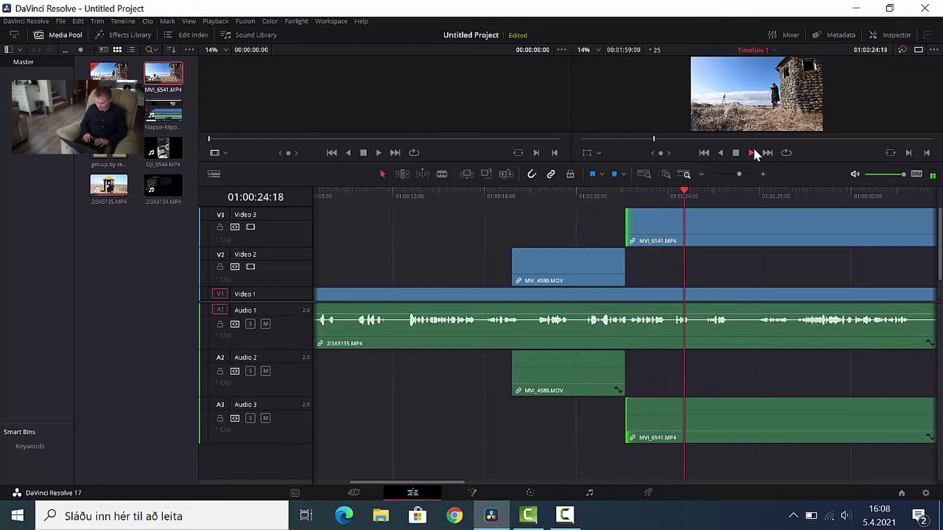
left_click(735, 153)
left_click_drag(626, 229, 703, 228)
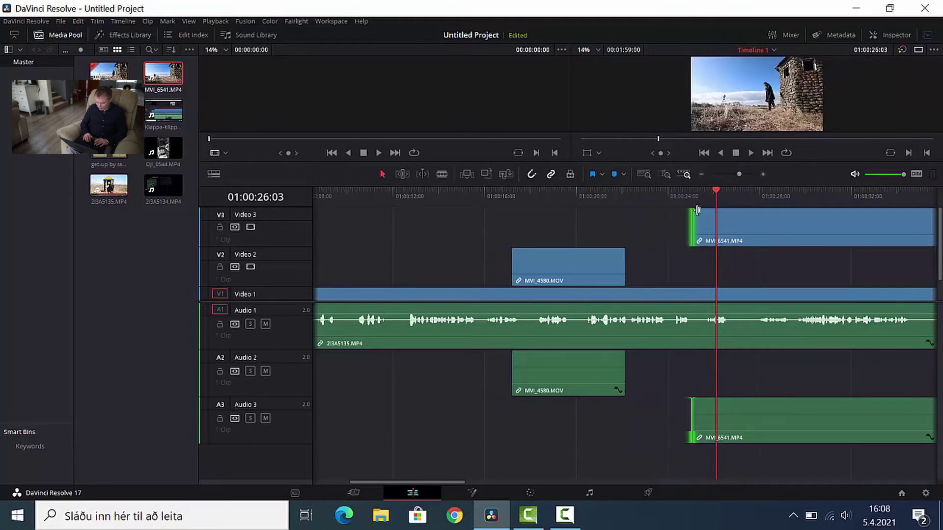
- Trim the end of MVI_6541.MP4 to about 01:00:32, leaving a short cutaway of about 7 seconds
left_click(701, 175)
left_click(701, 174)
left_click(701, 174)
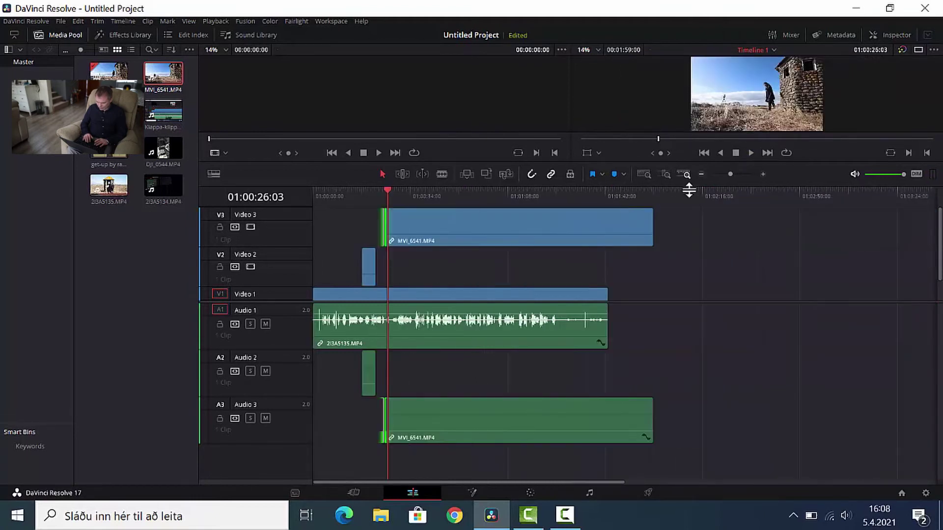
left_click_drag(652, 236, 397, 232)
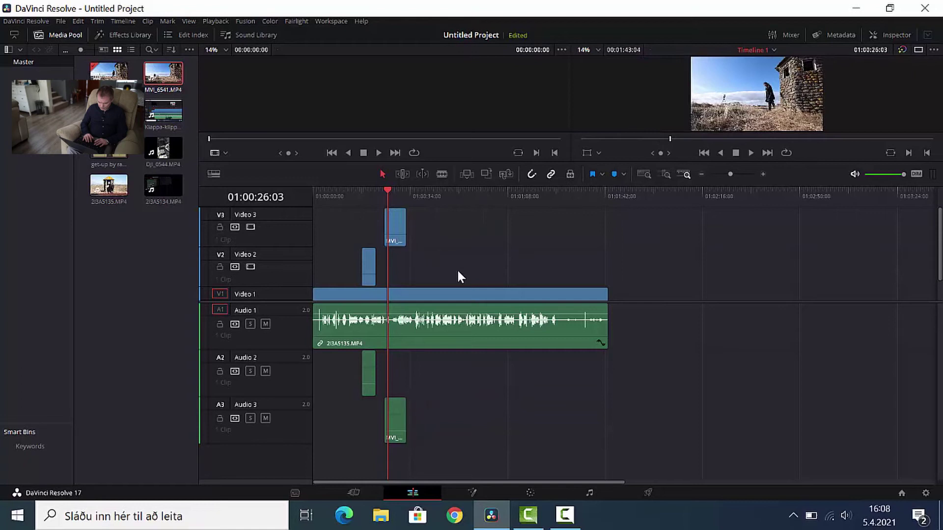
- Play the MVI_6541.MP4 cutaway on Video 3 to 01:00:28:04 and trim its end to that point
left_click(749, 153)
left_click(737, 152)
left_click_drag(402, 231, 393, 231)
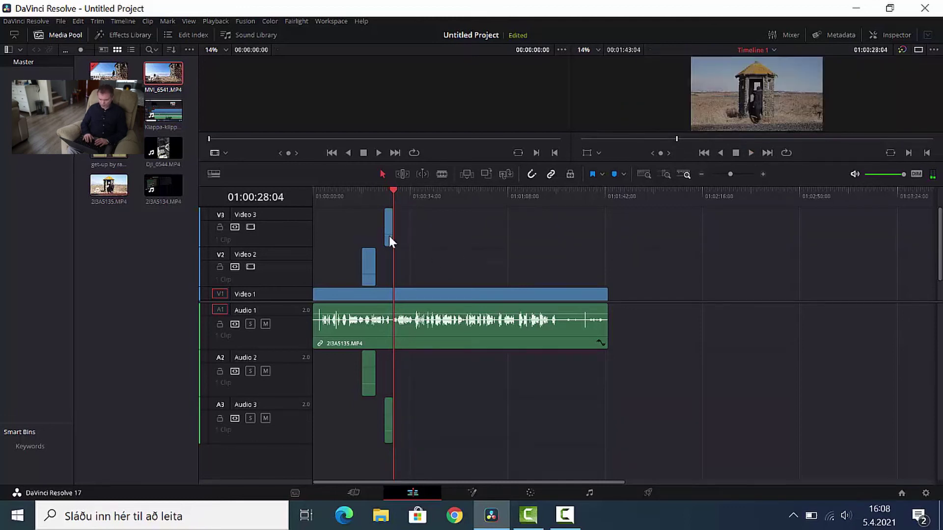
- Enlarge the timeline viewer and play the edit from 01:00:04:11 to review both cutaways
left_click_drag(395, 190, 326, 207)
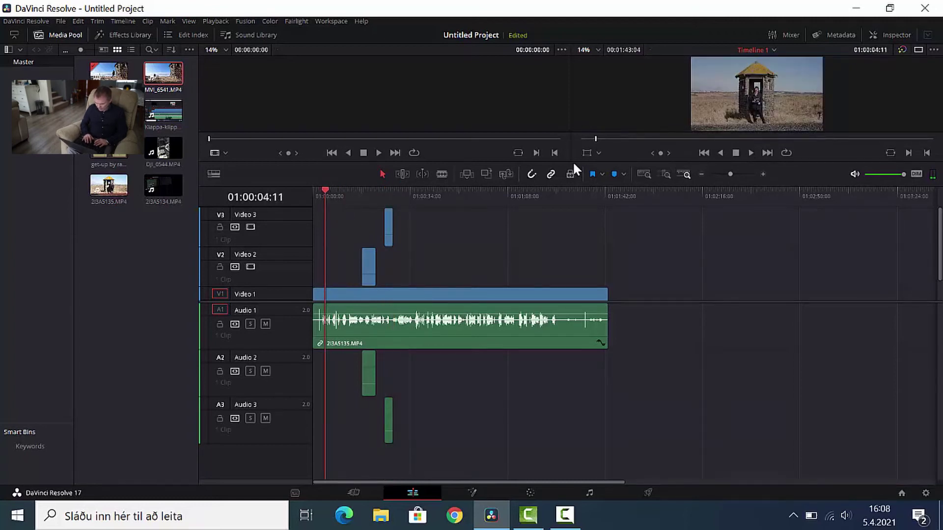
left_click_drag(578, 158, 595, 297)
left_click(753, 289)
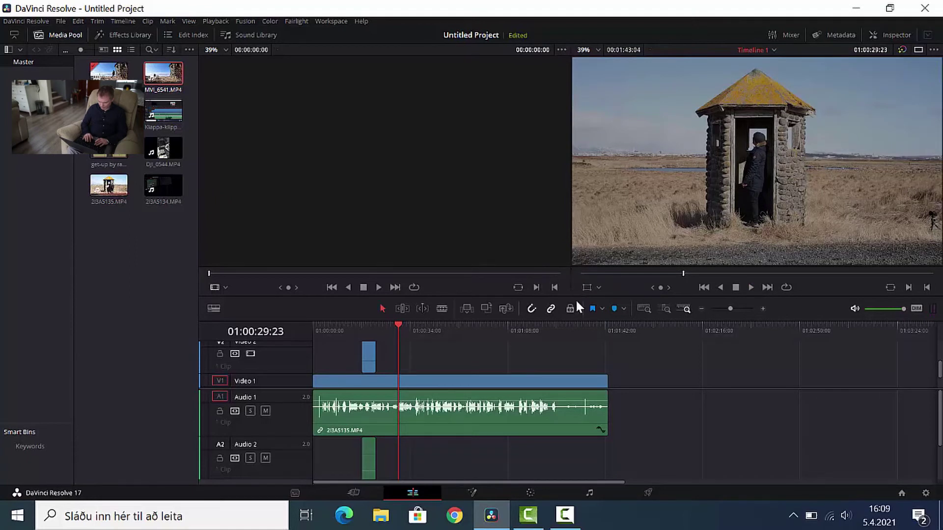
- Make room above Video 3 and place DJI_0544.MP4 on a new Video 4 track, starting at about 01:00:12
left_click_drag(575, 297, 578, 211)
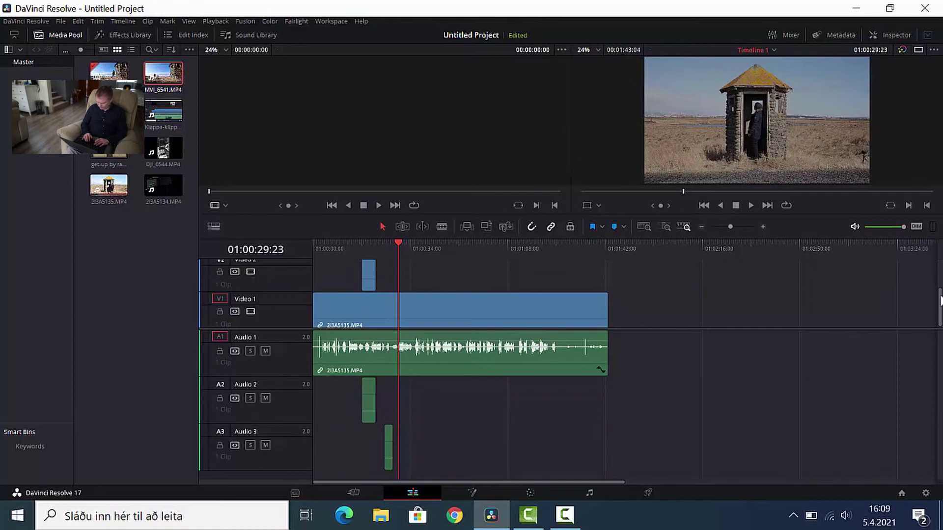
left_click_drag(938, 302, 933, 257)
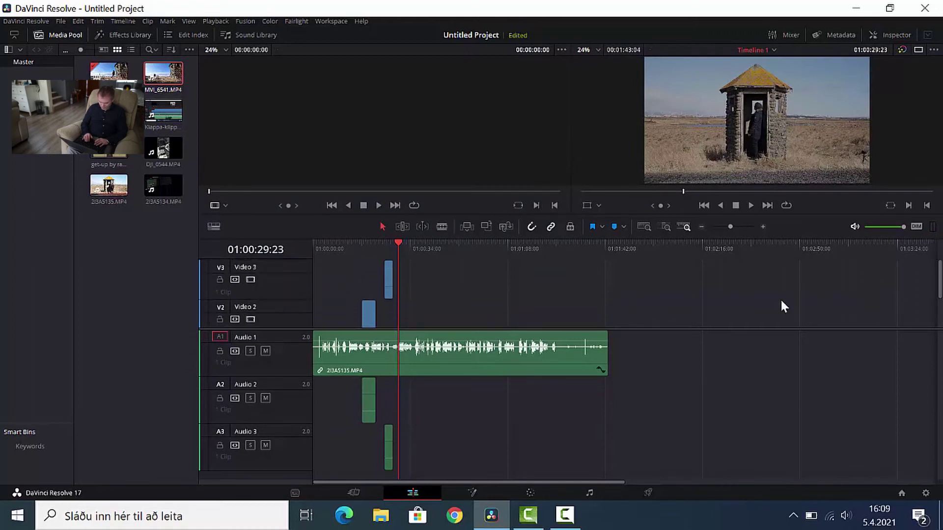
left_click(485, 335)
left_click_drag(481, 377, 482, 357)
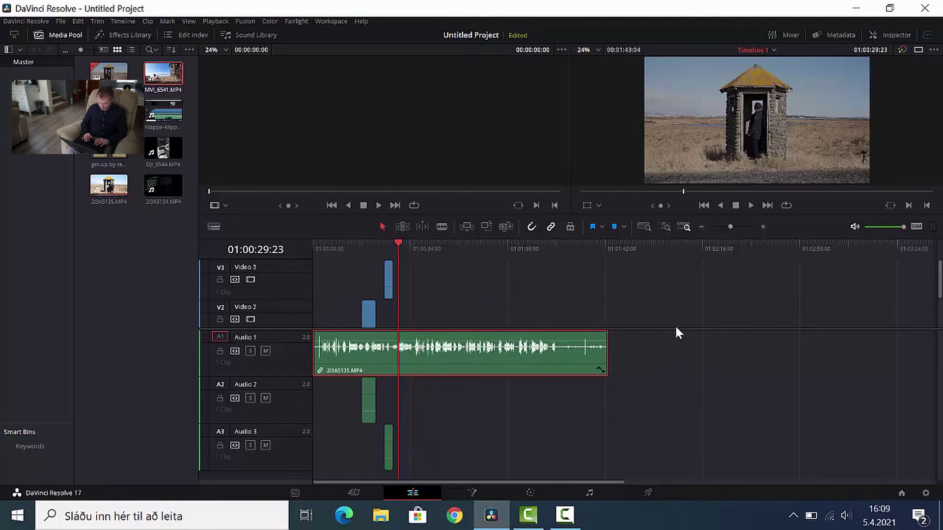
left_click_drag(675, 330, 663, 419)
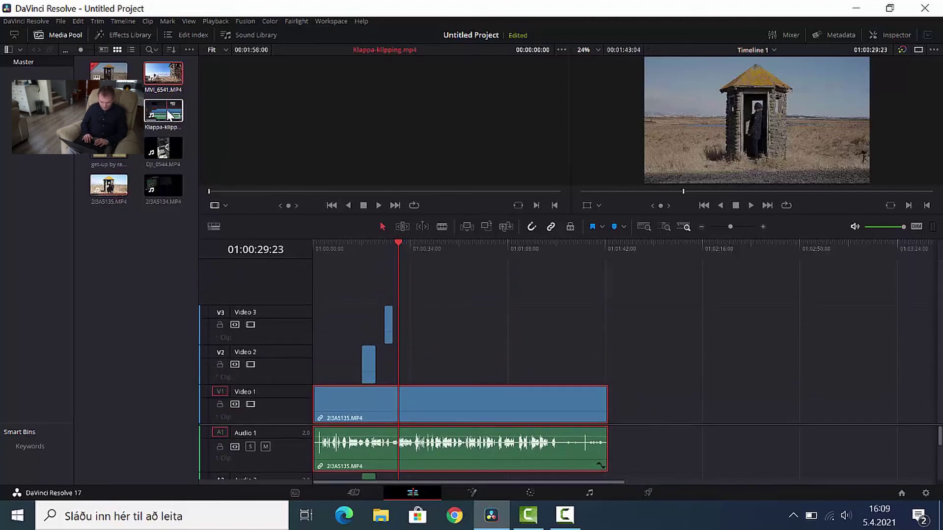
left_click_drag(163, 147, 352, 273)
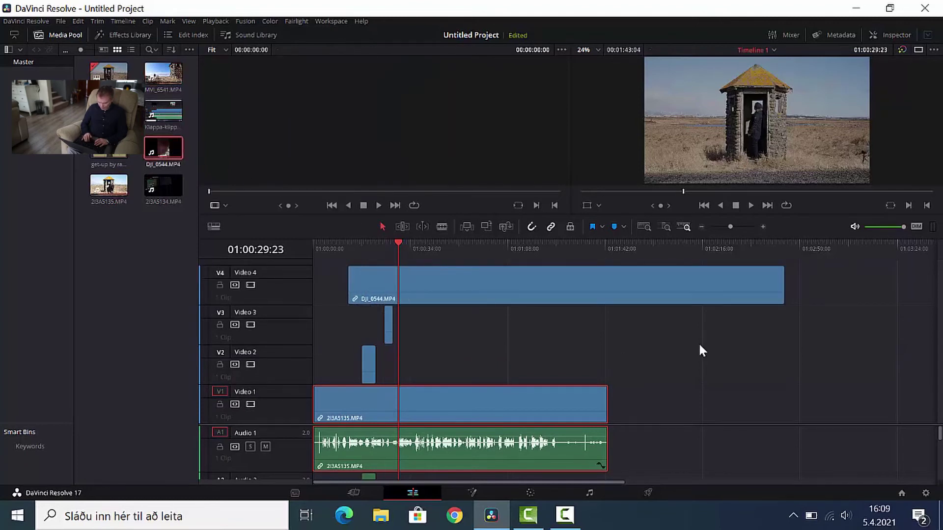
- Lower the volume of the DJI_0544.MP4 audio on Audio 4 to silence
left_click_drag(940, 439, 941, 494)
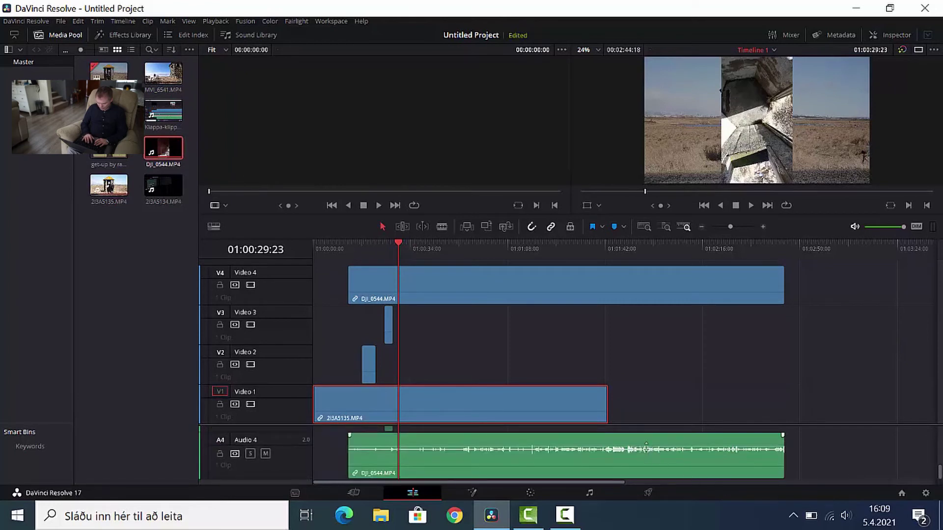
left_click_drag(645, 449, 651, 495)
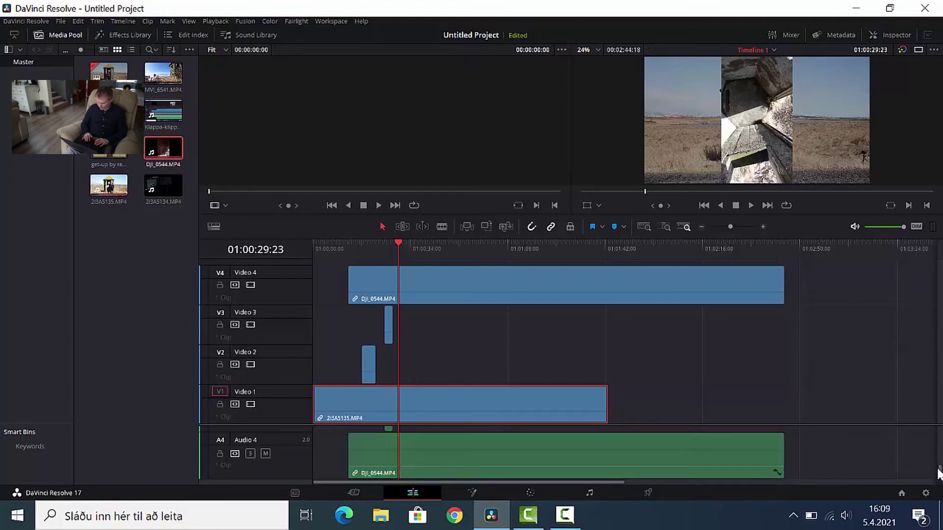
left_click_drag(939, 473, 938, 413)
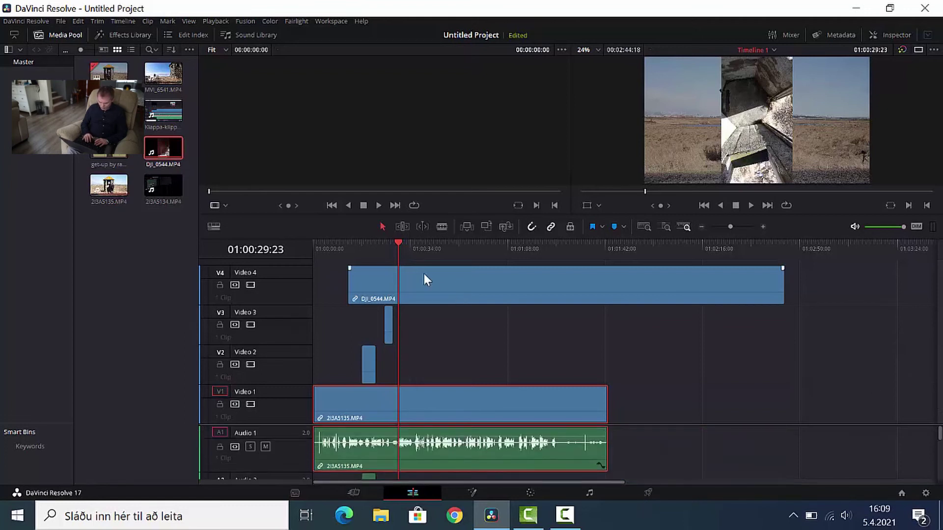
- Move DJI_0544.MP4 on Video 4 to start at about 01:01:40 and preview it around 01:03:15
left_click_drag(397, 241, 664, 278)
left_click_drag(386, 281, 631, 281)
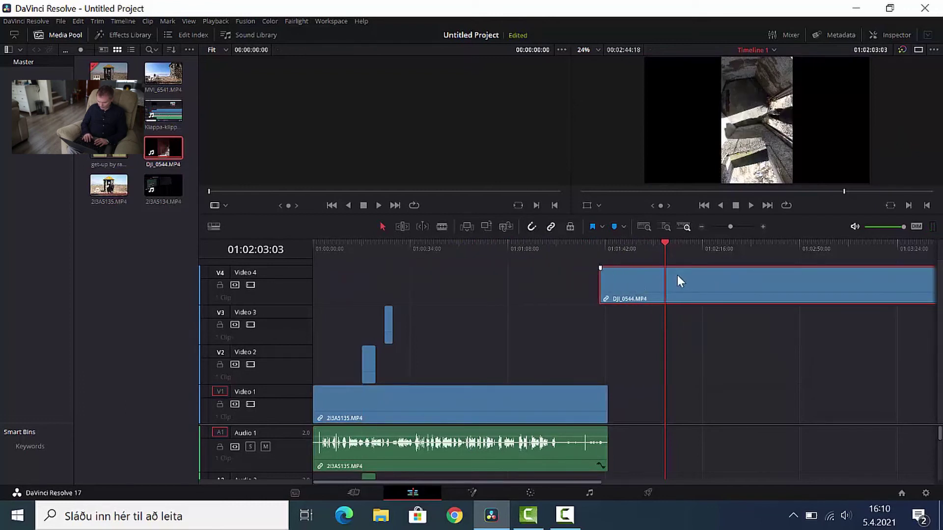
left_click_drag(663, 243, 873, 242)
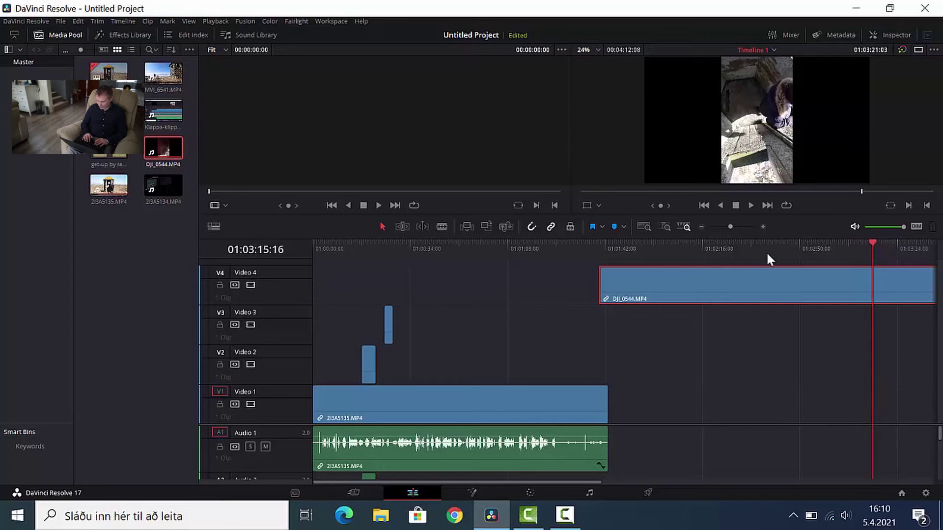
left_click(752, 207)
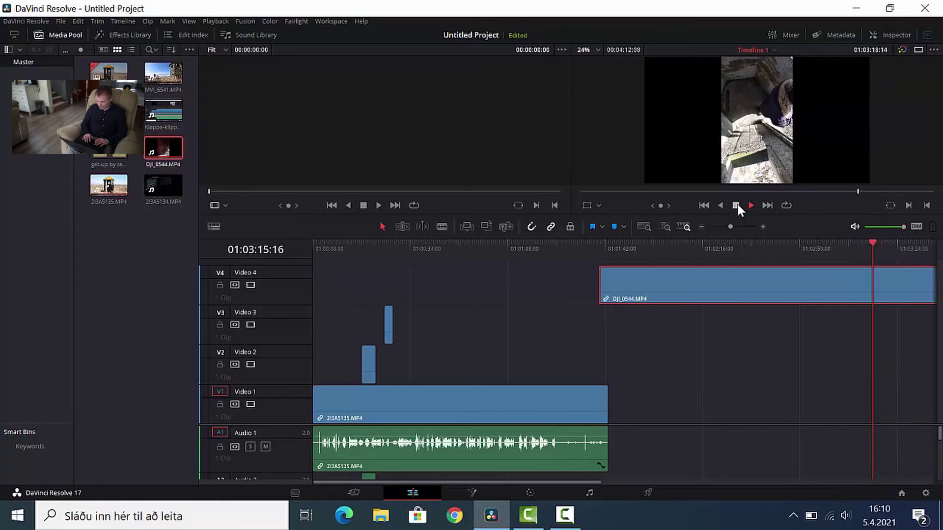
left_click(736, 205)
- Raise the volume of the DJI_0544.MP4 audio on Audio 4 and play the clip from 01:02:45:12
left_click_drag(939, 434, 940, 472)
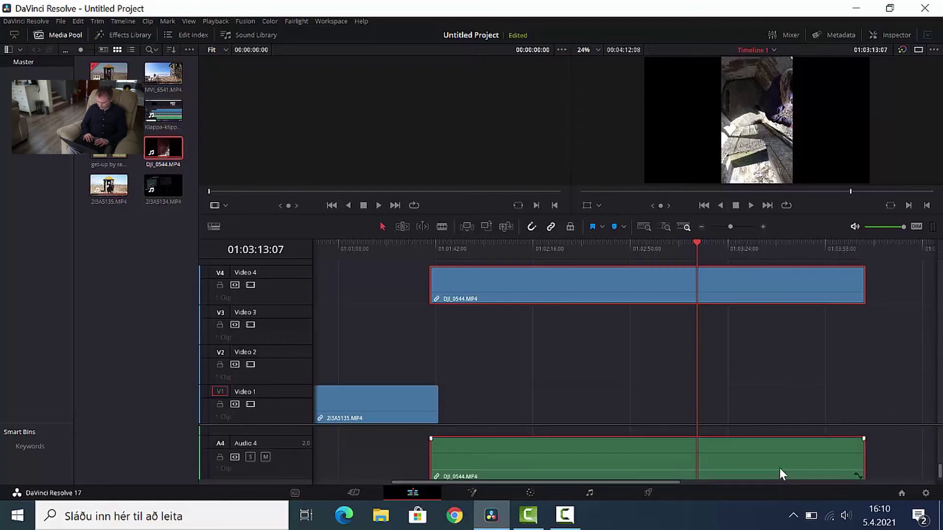
left_click_drag(779, 470, 772, 444)
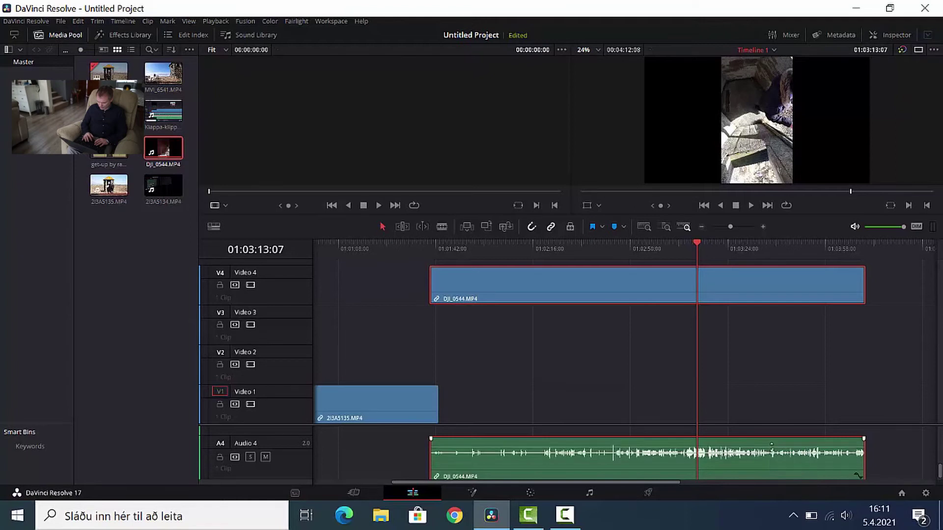
left_click(752, 205)
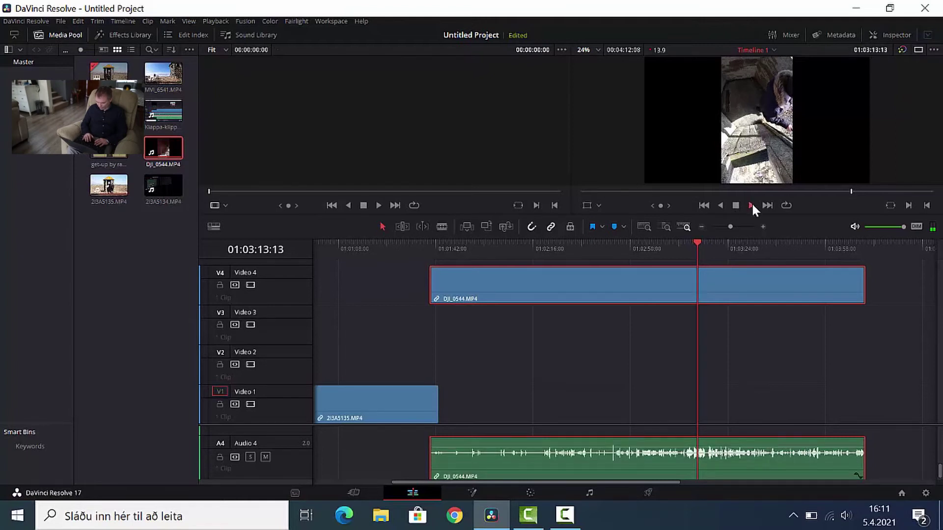
left_click(617, 260)
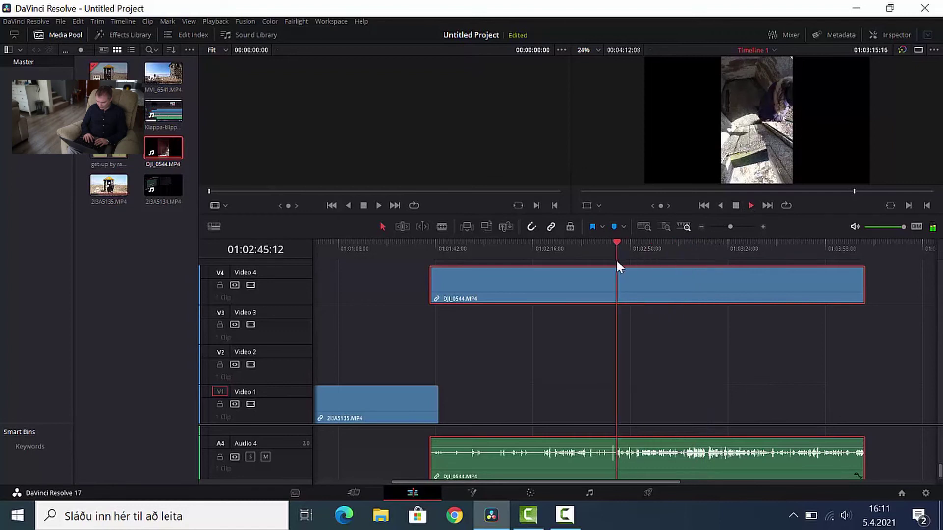
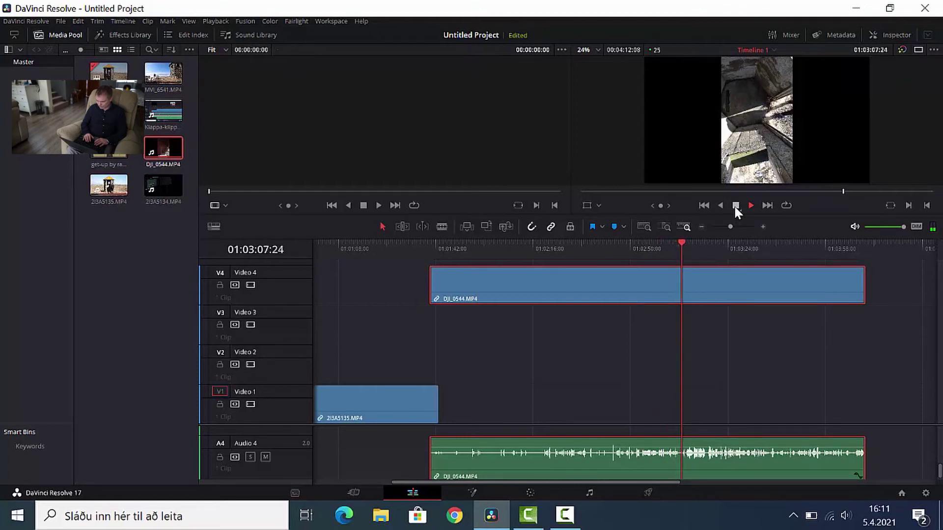
- Split DJI_0544.MP4 at 01:03:09:20 and ripple delete the part before the cut
left_click(736, 206)
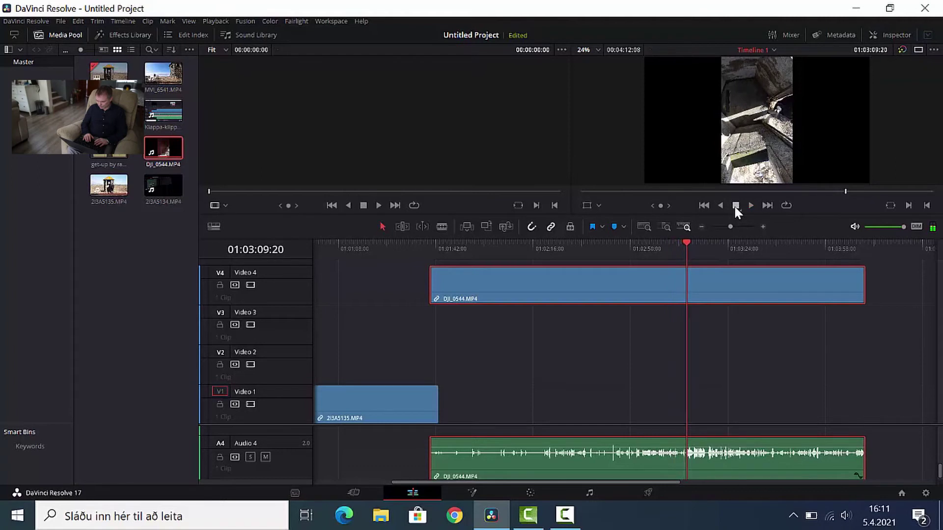
key("ctrl+b")
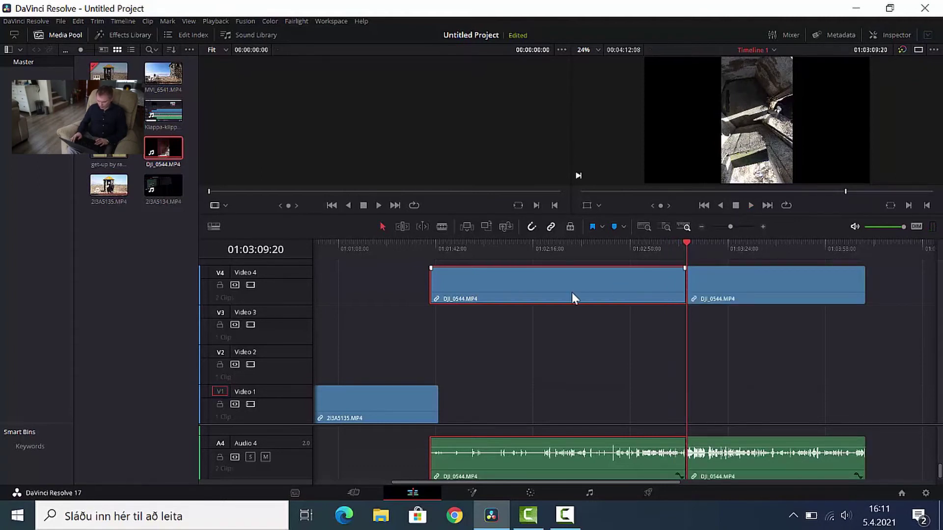
key("Delete")
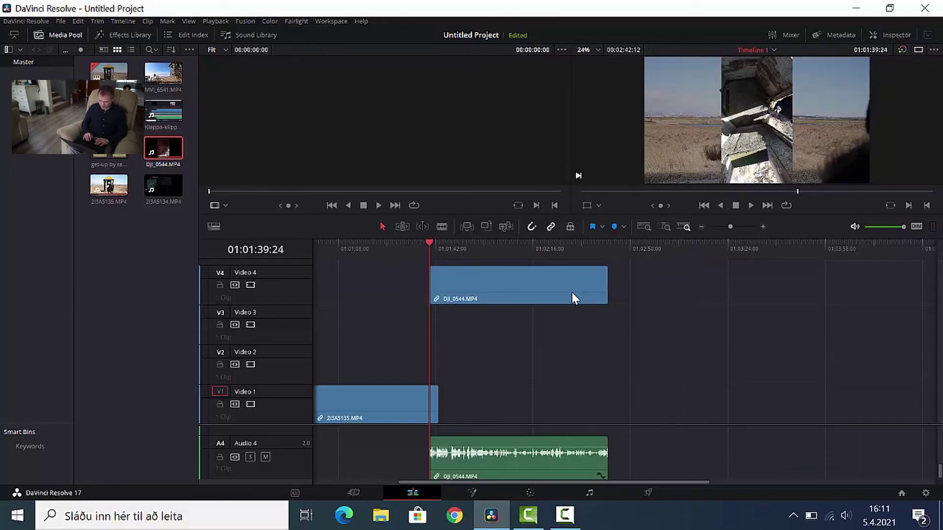
- Shift DJI_0544.MP4 past the end of the Video 1 clip, split it at 01:02:01:01 and delete the part after the cut
left_click_drag(484, 278, 493, 286)
left_click_drag(435, 249, 487, 256)
left_click(489, 255)
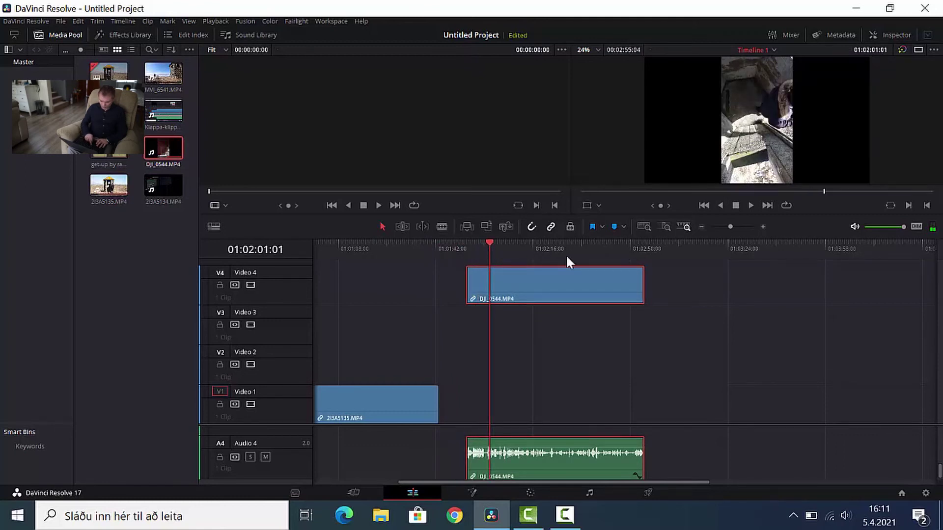
key("ctrl+b")
left_click(566, 283)
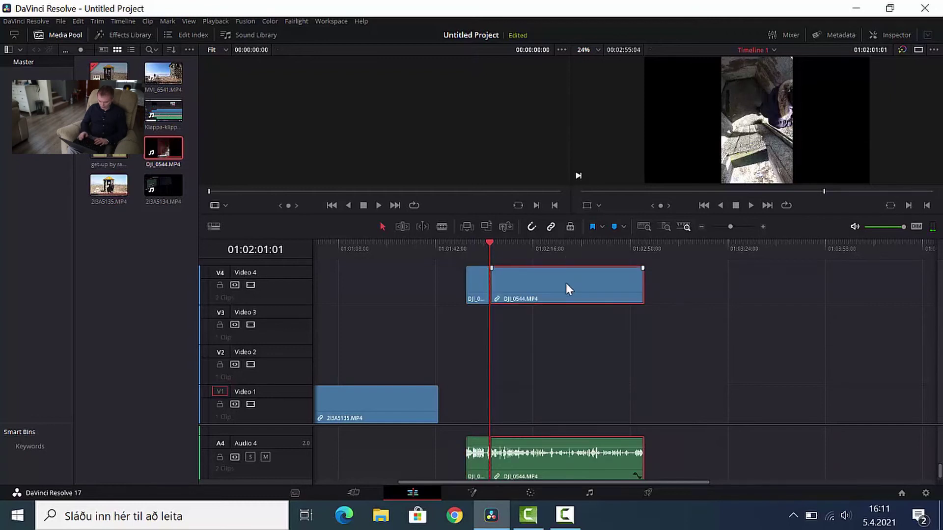
key("Delete")
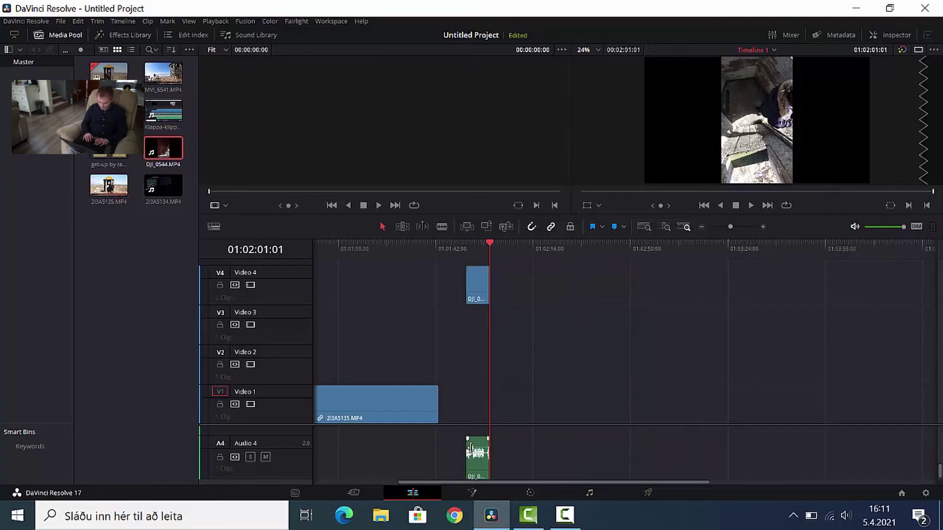
- Move the short DJI_0544.MP4 clip on Video 4 to the end of the MVI_6541.MP4 cutaway, at about 01:00:28
left_click(418, 477)
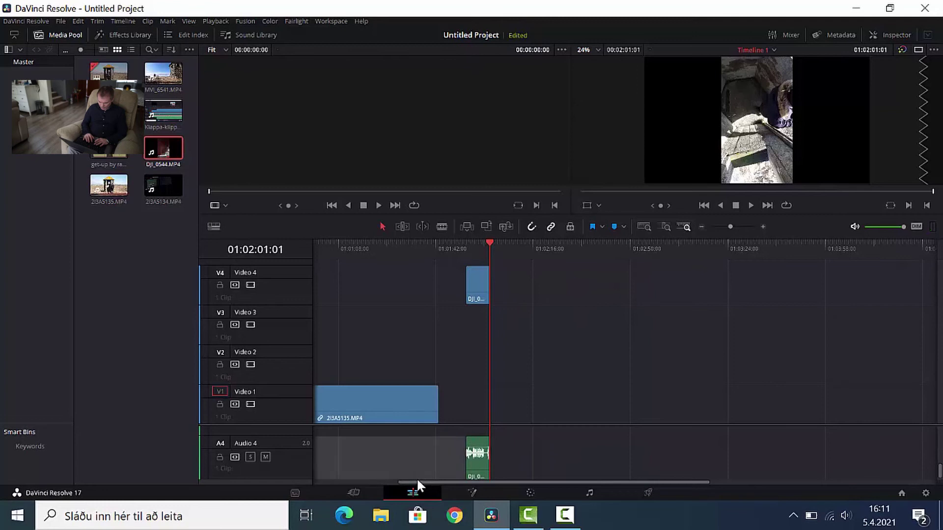
left_click_drag(558, 481, 419, 482)
left_click_drag(648, 285, 410, 300)
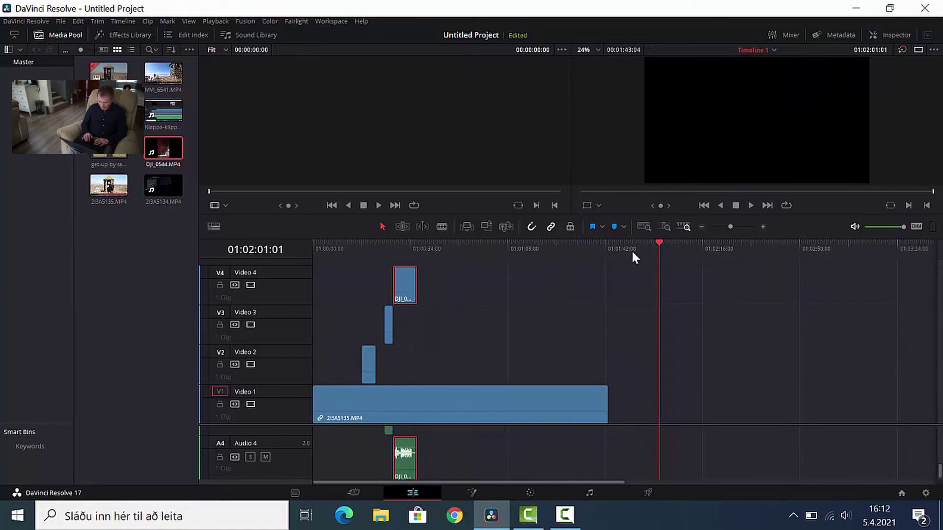
- Play the DJI_0544.MP4 cutaway on the timeline from its start and stop at 01:00:31:13
left_click_drag(662, 239, 388, 276)
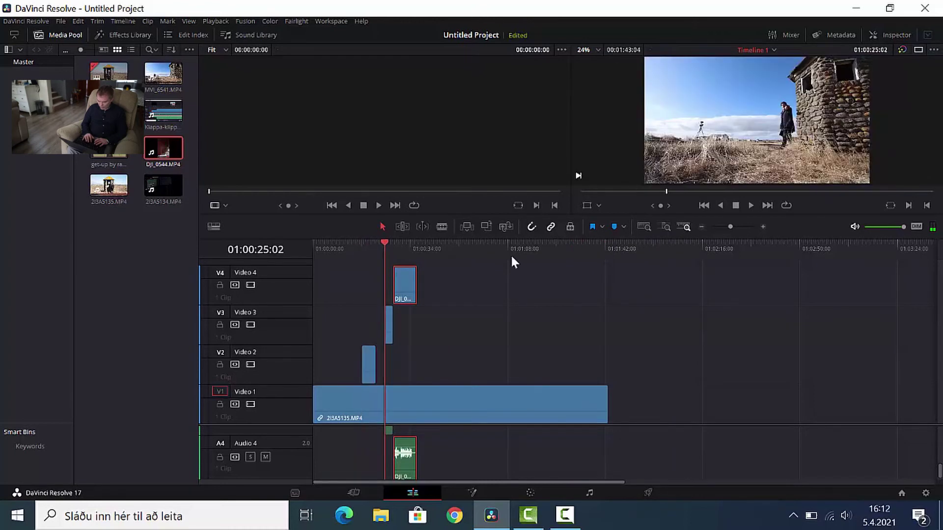
left_click(764, 226)
left_click_drag(598, 243, 636, 242)
left_click(751, 205)
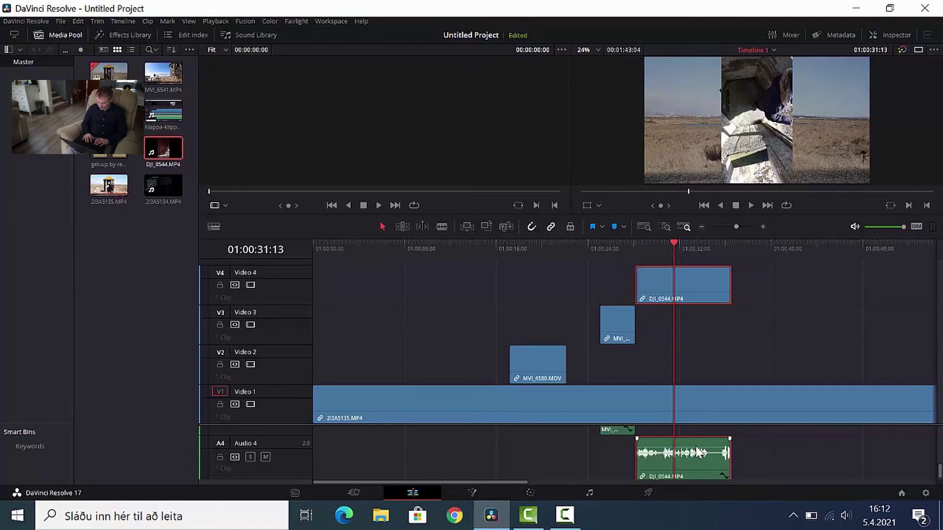
- Silence the DJI_0544.MP4 audio on Audio 4 and trim the clip's end to 01:00:31:13
left_click_drag(698, 451, 698, 469)
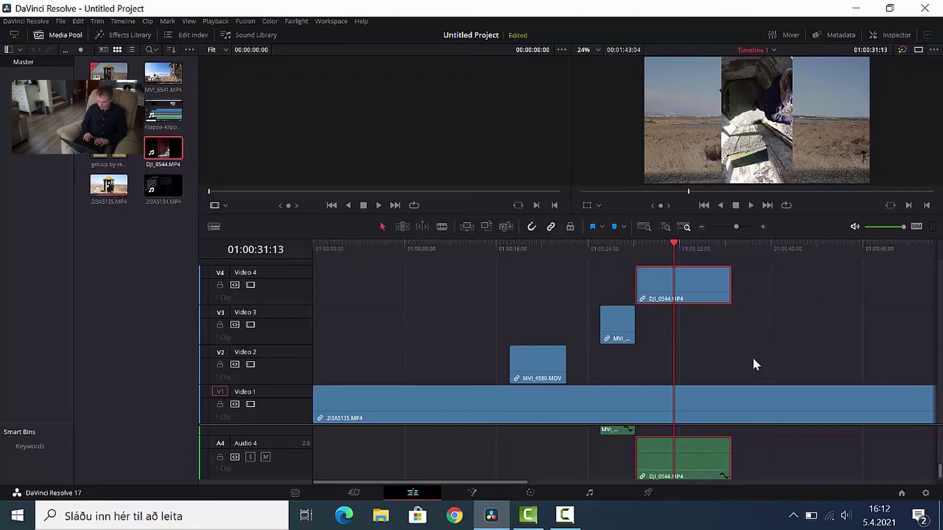
left_click(726, 290)
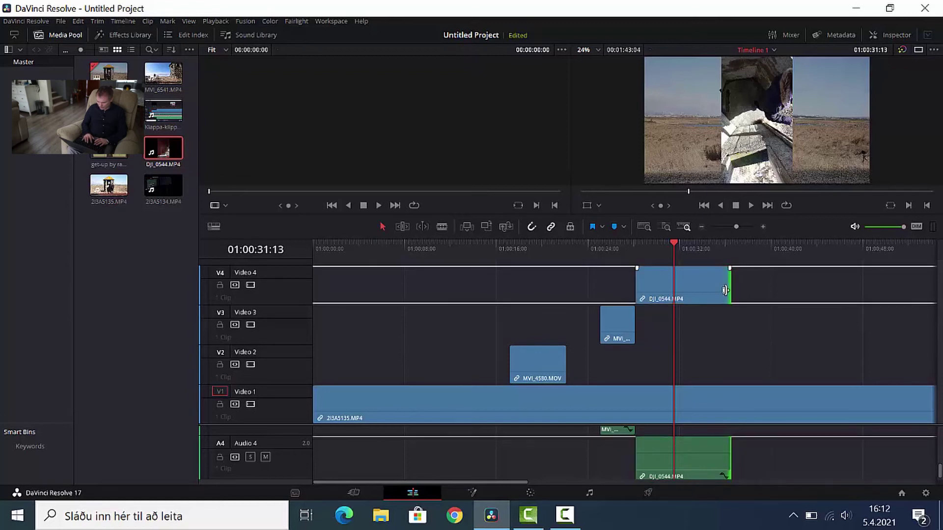
left_click_drag(726, 290, 673, 290)
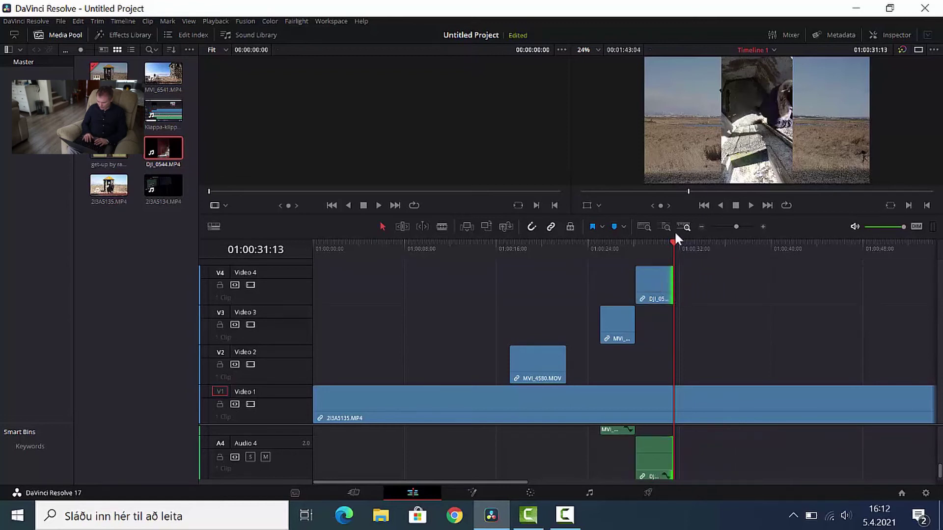
- Play the cutaways on Video 3 and Video 4 from about 01:00:24 to 01:00:34:07 to check the edit
left_click_drag(671, 243, 589, 252)
left_click(749, 212)
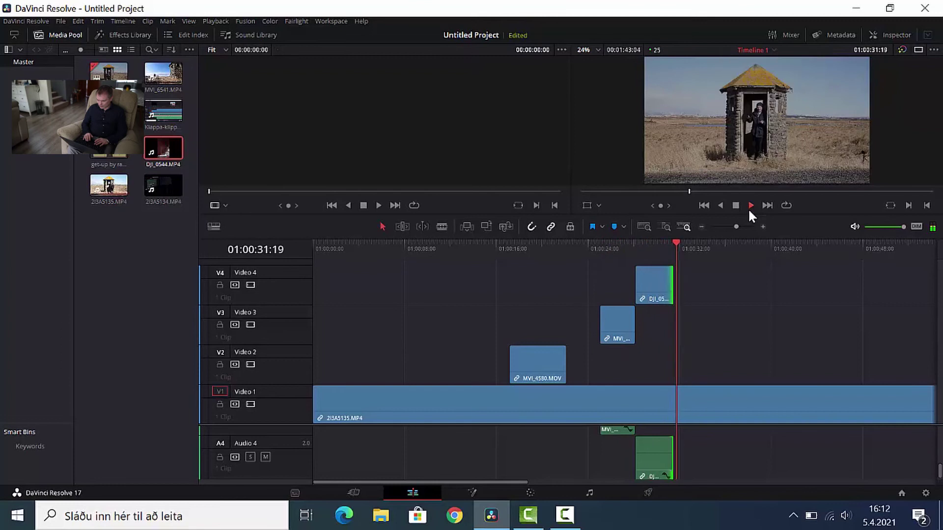
left_click(735, 206)
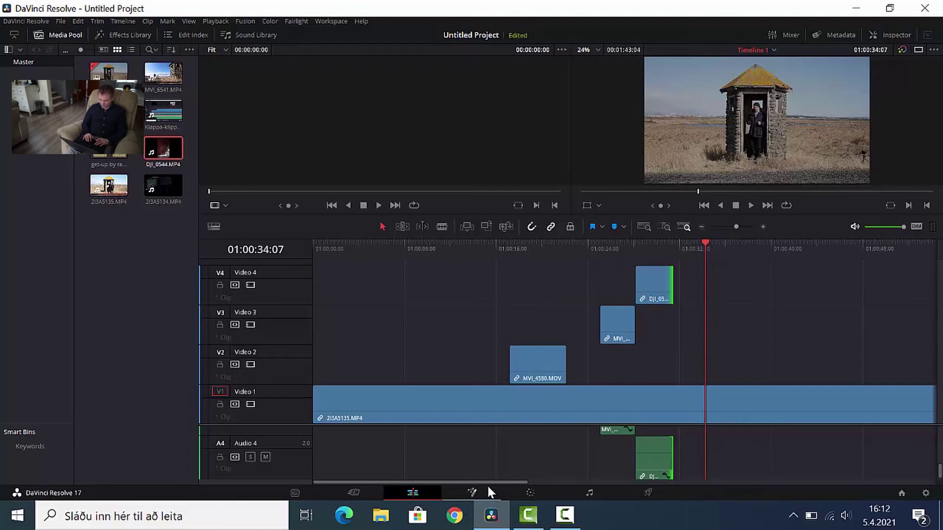
left_click_drag(484, 482, 593, 484)
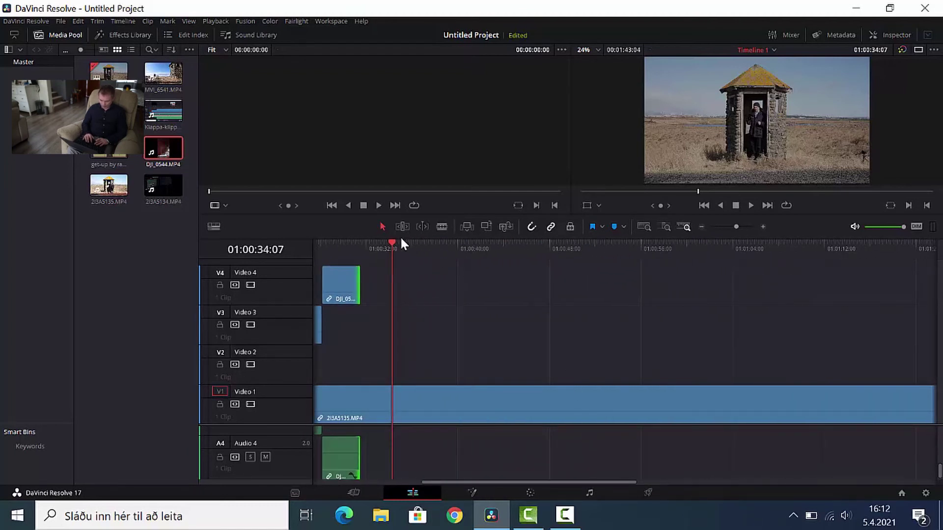
- Play the end of the speech clip 2I3A5135.MP4, split it at 01:01:25:13 and delete the remainder
left_click_drag(394, 240, 819, 281)
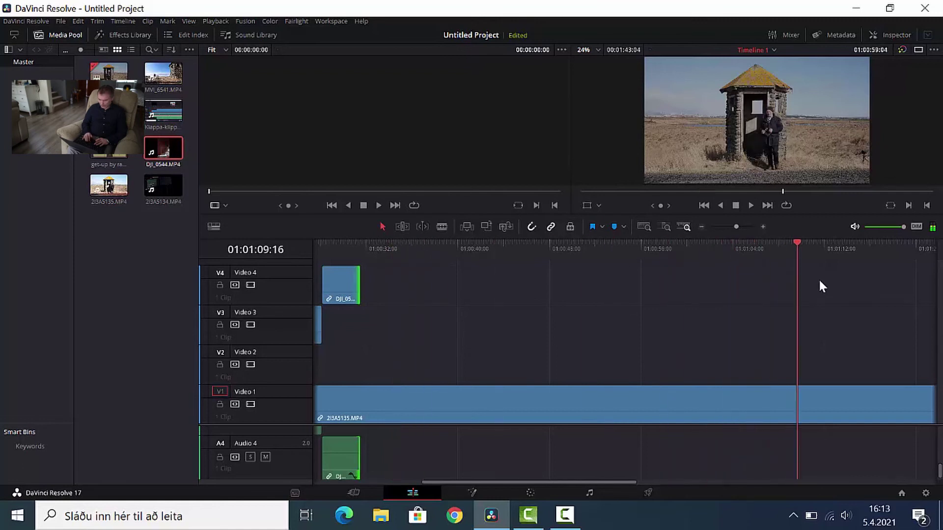
left_click_drag(554, 484, 686, 466)
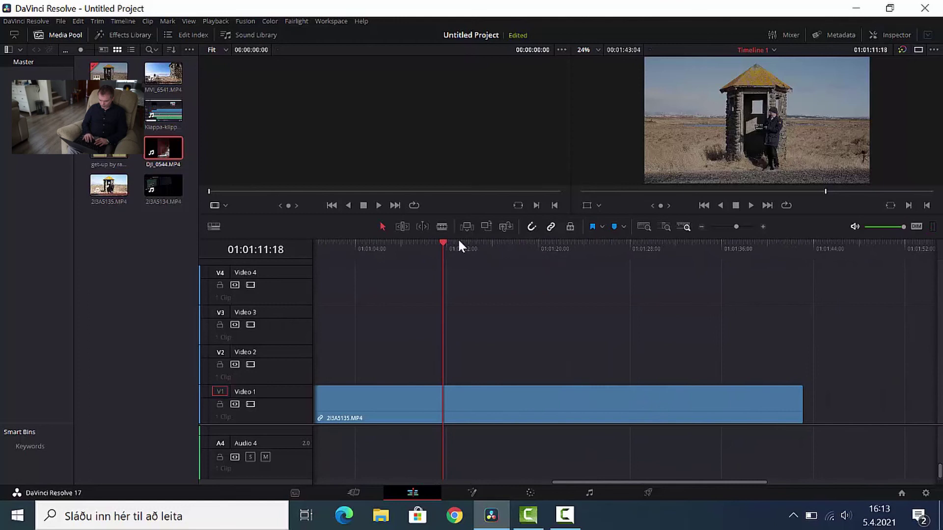
left_click_drag(444, 242, 465, 249)
left_click(750, 203)
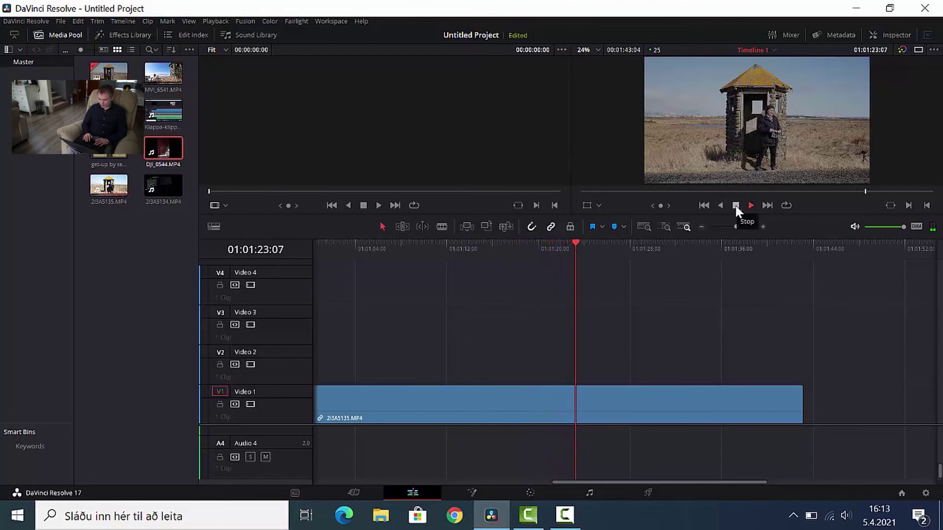
left_click(735, 204)
key("ctrl+b")
left_click(645, 410)
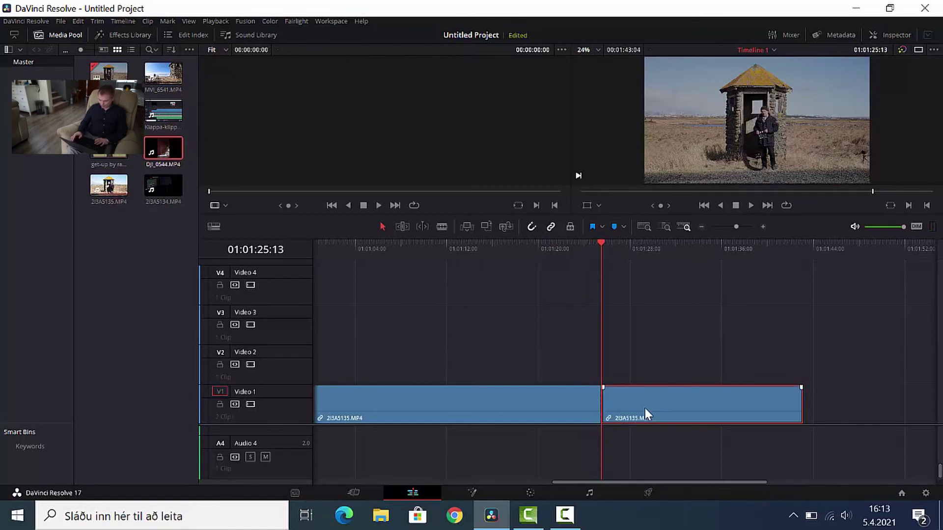
key("Delete")
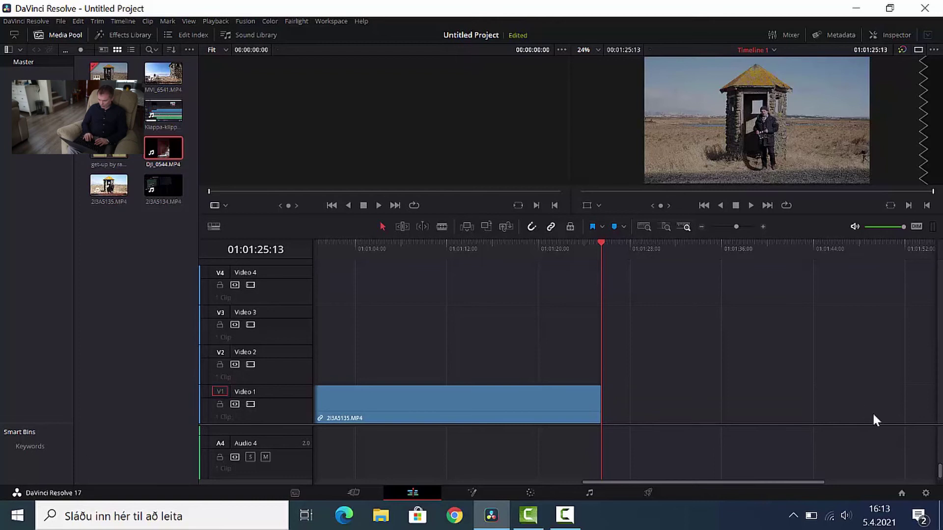
- Add a video fade-in of about 2 seconds at the start of 2I3A5135.MP4 on Video 1
left_click_drag(683, 479, 382, 467)
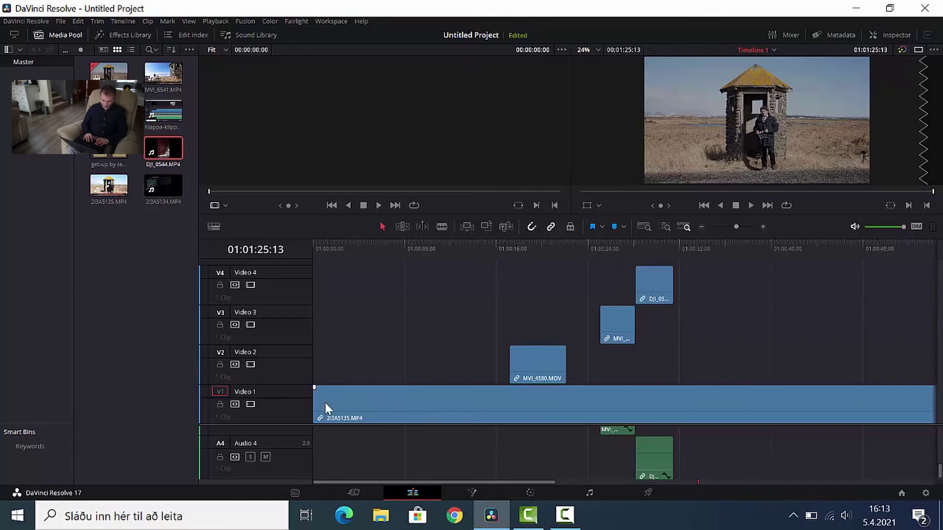
left_click(316, 385)
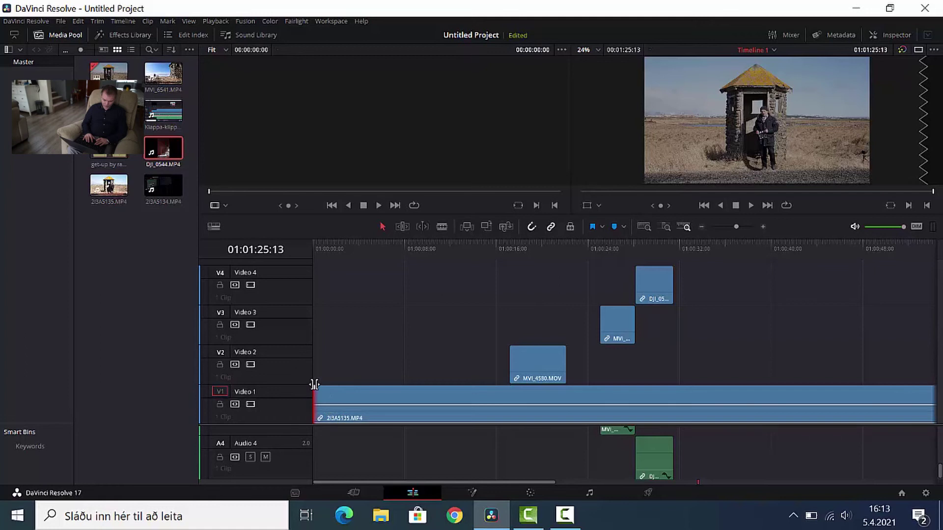
mouse_move(318, 384)
left_mouse_down()
mouse_move(328, 393)
mouse_move(309, 392)
mouse_move(321, 392)
left_mouse_up()
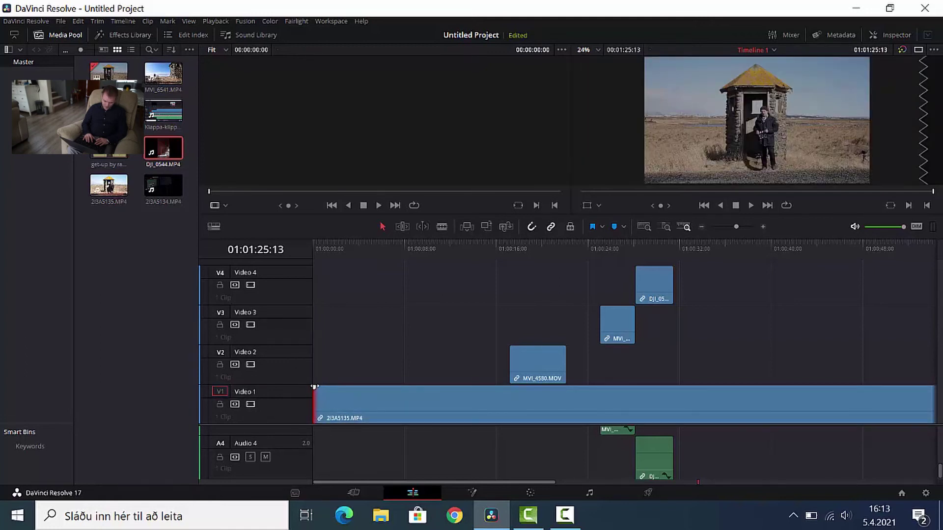
left_click(315, 387)
mouse_move(315, 387)
left_mouse_down()
mouse_move(535, 405)
mouse_move(316, 392)
left_mouse_up()
left_click_drag(405, 399, 341, 397)
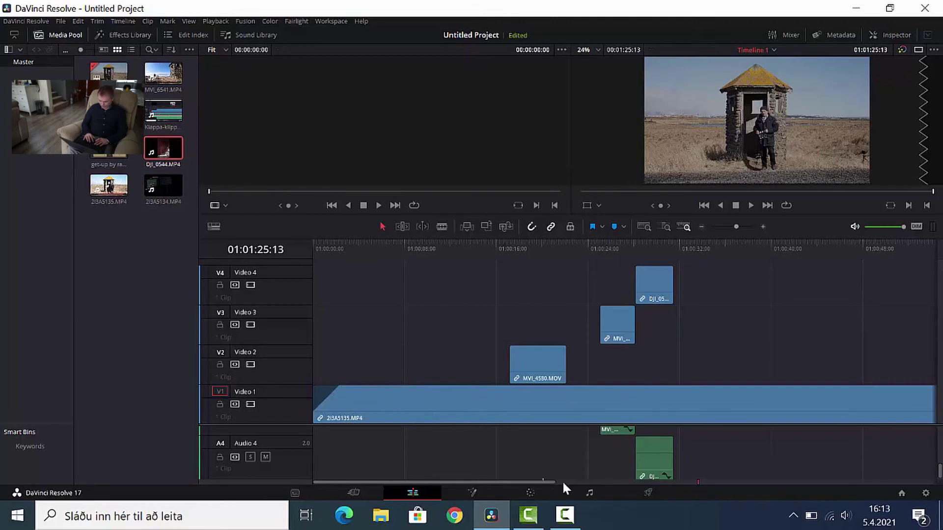
- Play the timeline from 01:00:00:00 to 01:00:03:02 to check the video fade-in
left_click_drag(554, 483, 732, 484)
left_click_drag(841, 242, 251, 289)
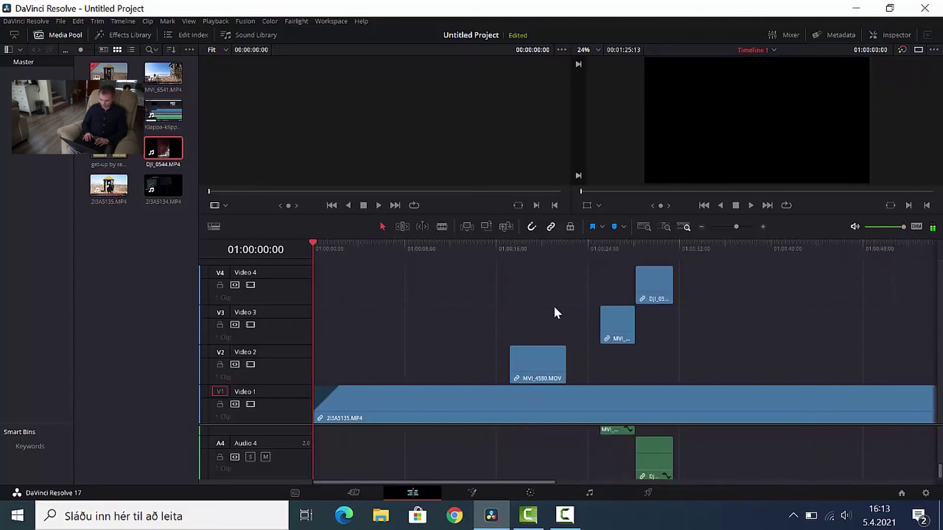
left_click(751, 205)
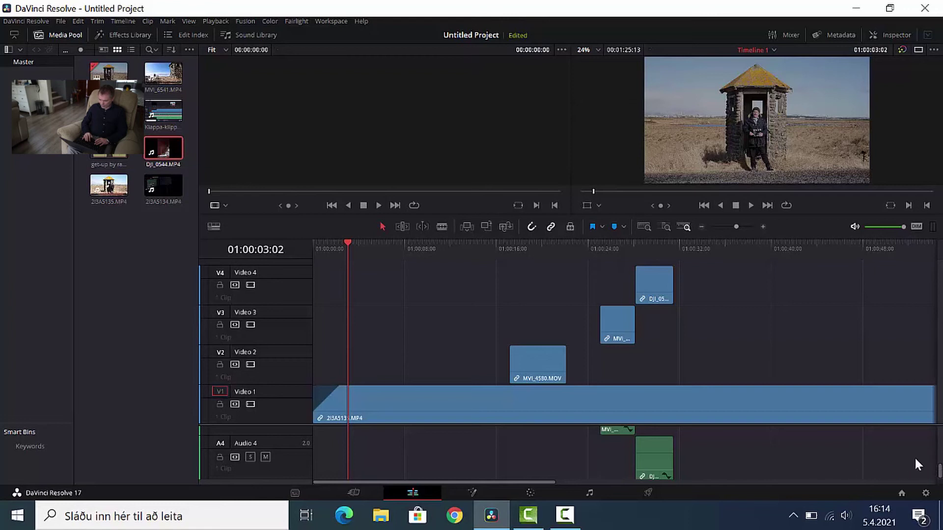
- Fade in the 2I3A5135.MP4 audio over about 2 seconds and fade out its audio and video over about 1 second
left_click_drag(940, 468, 932, 430)
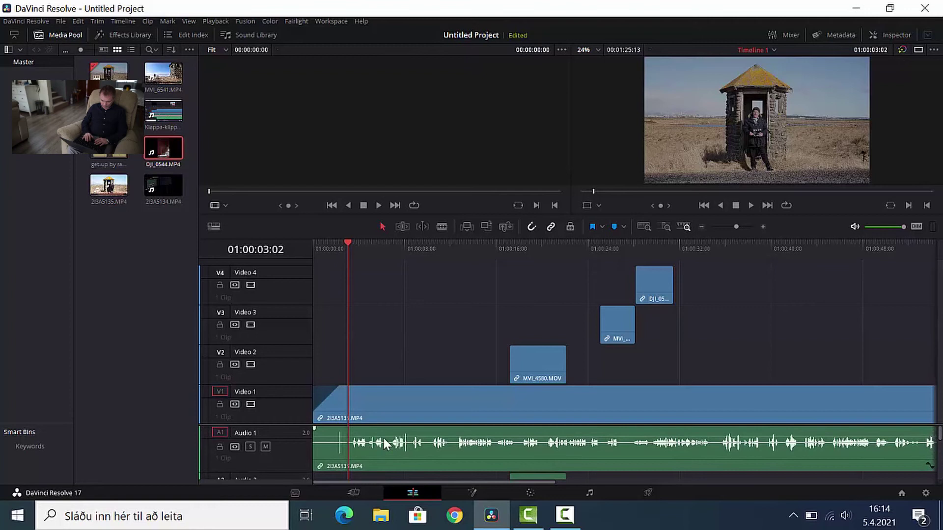
left_click_drag(316, 430, 338, 431)
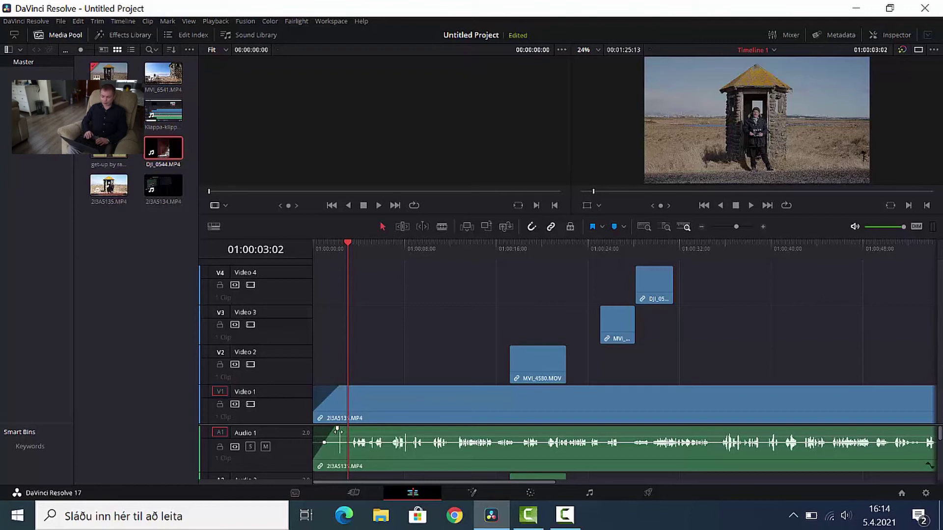
left_click_drag(459, 483, 657, 481)
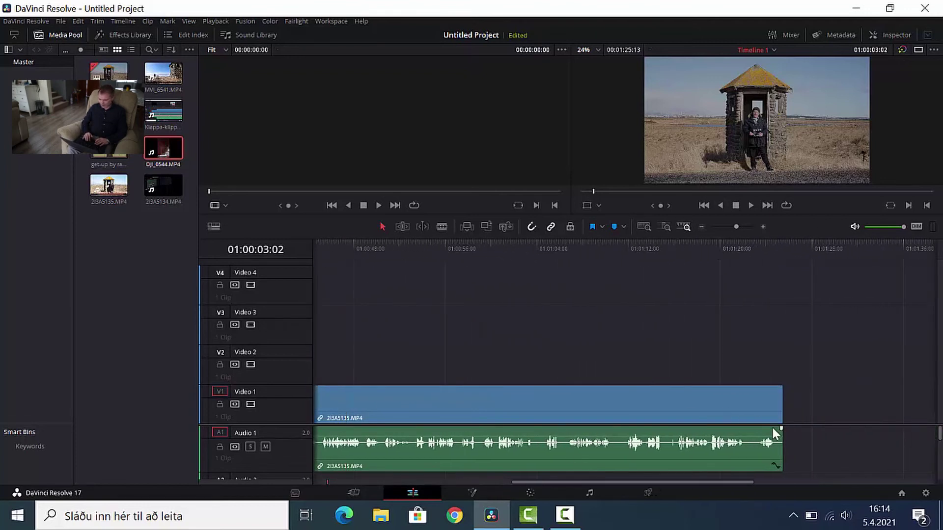
left_click_drag(780, 428, 770, 428)
left_click_drag(784, 388, 771, 389)
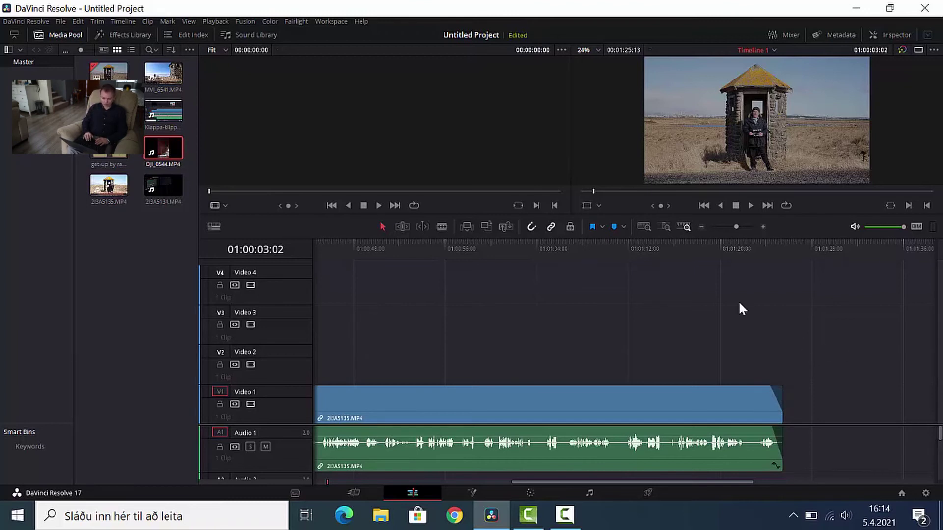
- Place Klappa-klipping.mp4 directly after 2I3A5135.MP4 on Video 1 and add short video and audio fade-ins at its start
left_click(164, 120)
left_click_drag(163, 119, 801, 389)
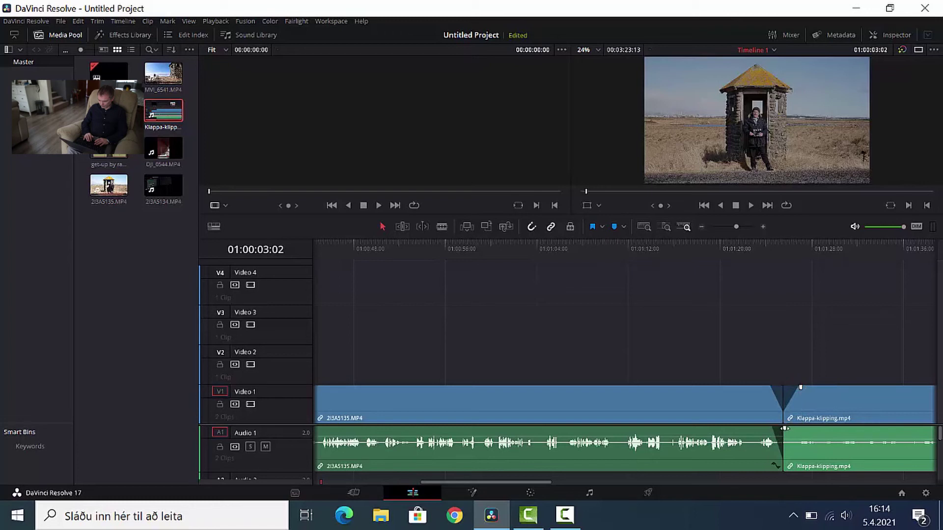
left_click_drag(785, 429, 796, 429)
- Play the transition between 2I3A5135.MP4 and Klappa-klipping.mp4 from 01:01:20:12 to 01:01:29:18
left_click_drag(485, 479, 360, 482)
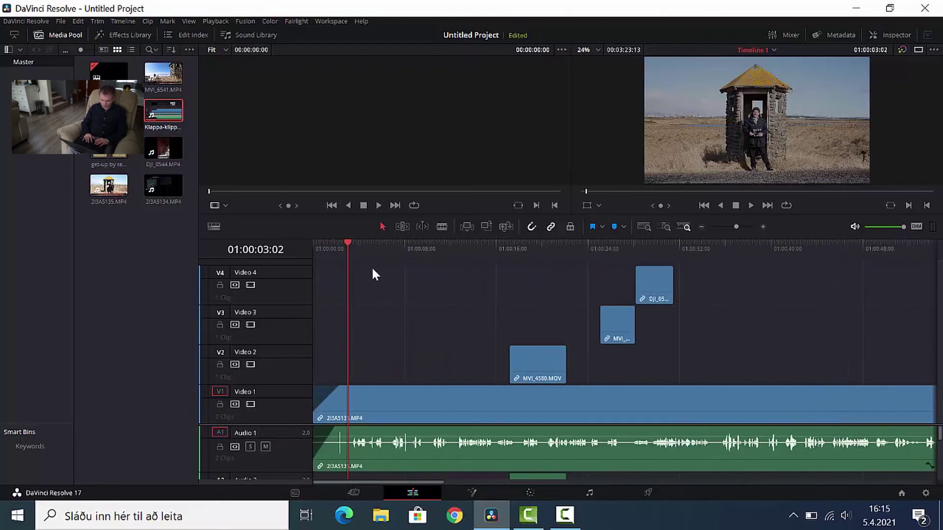
left_click_drag(349, 243, 886, 326)
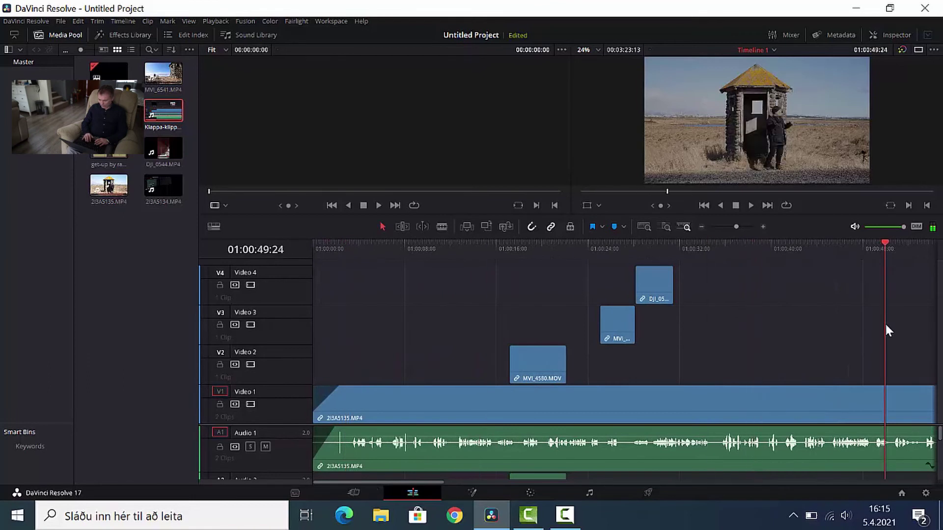
left_click_drag(391, 479, 494, 491)
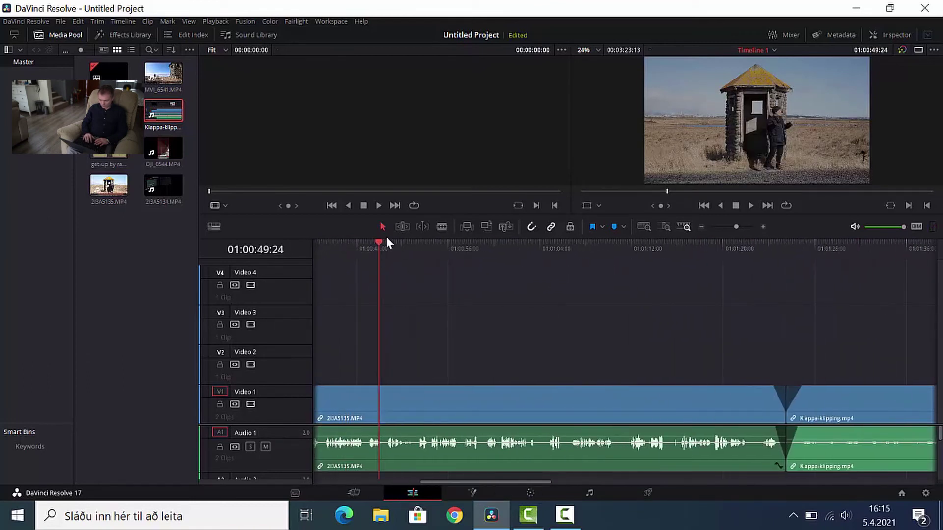
left_click_drag(381, 238, 730, 318)
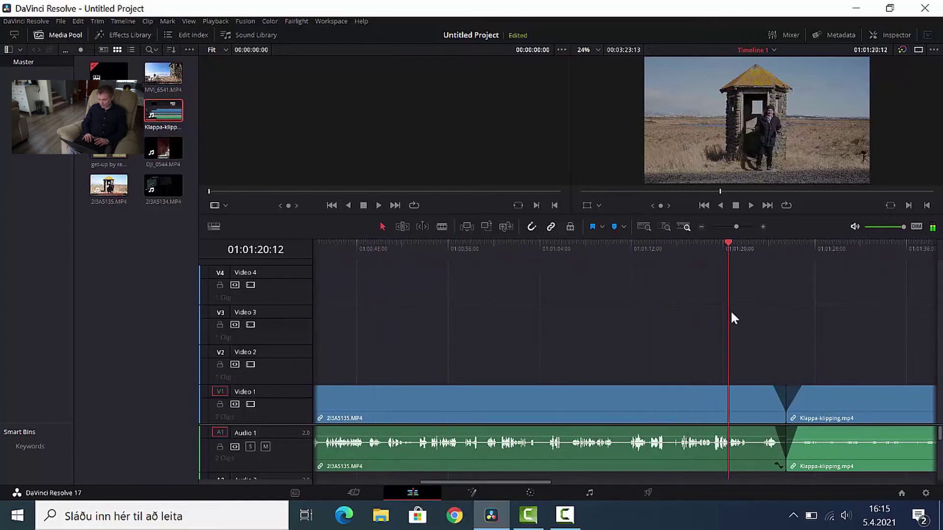
left_click(750, 205)
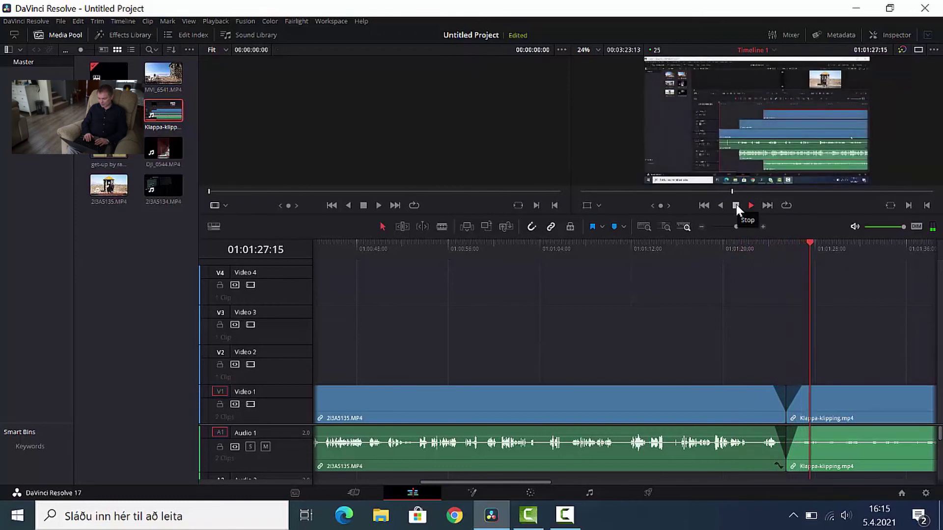
left_click(736, 204)
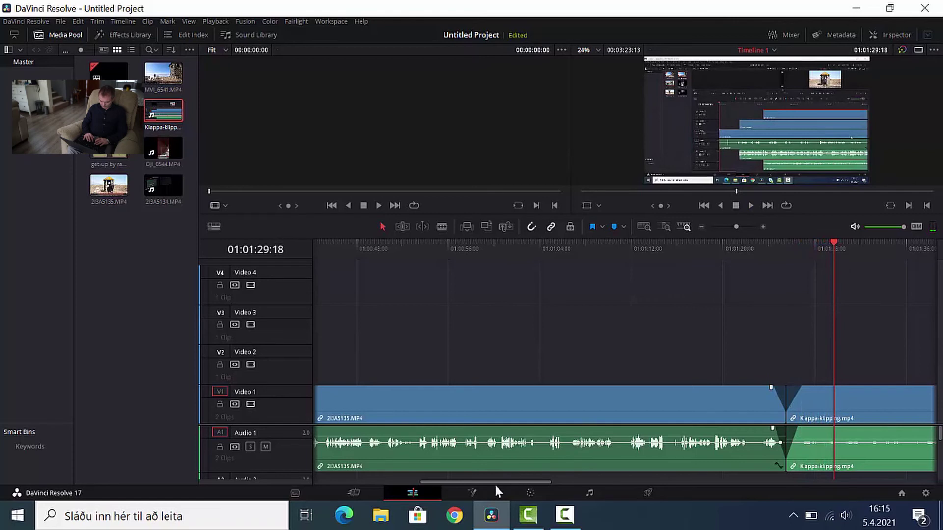
- Raise the Klappa-klipping.mp4 audio volume on Audio 1 in Fairlight to roughly match the speech clip's waveform level
left_click_drag(526, 479, 588, 485)
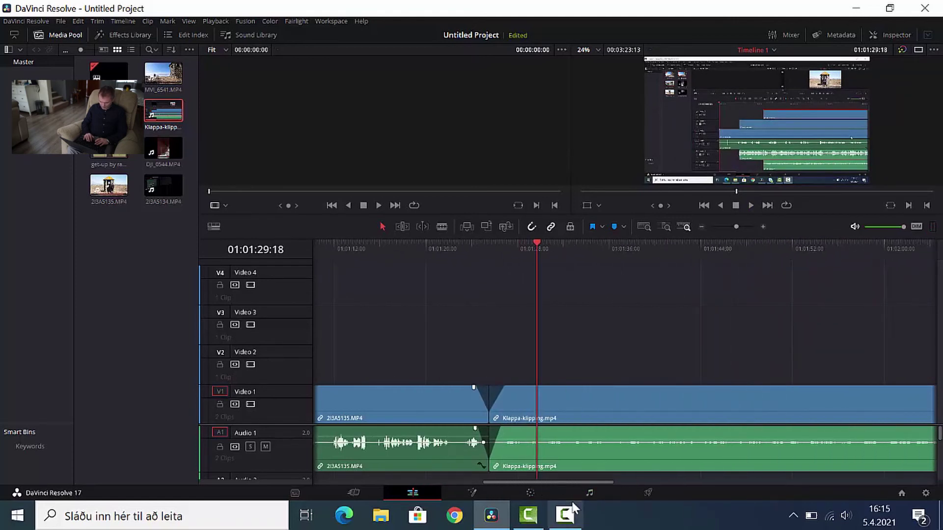
left_click(595, 491)
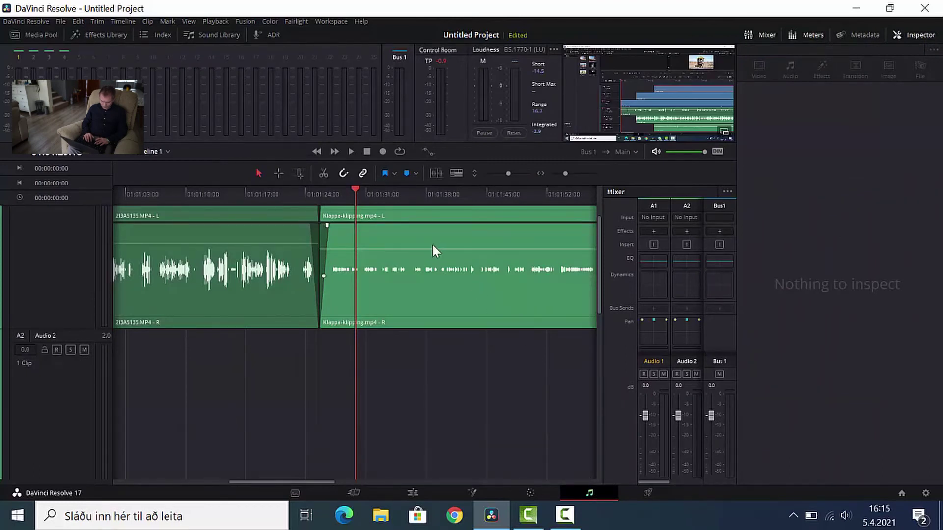
left_click_drag(431, 251, 430, 236)
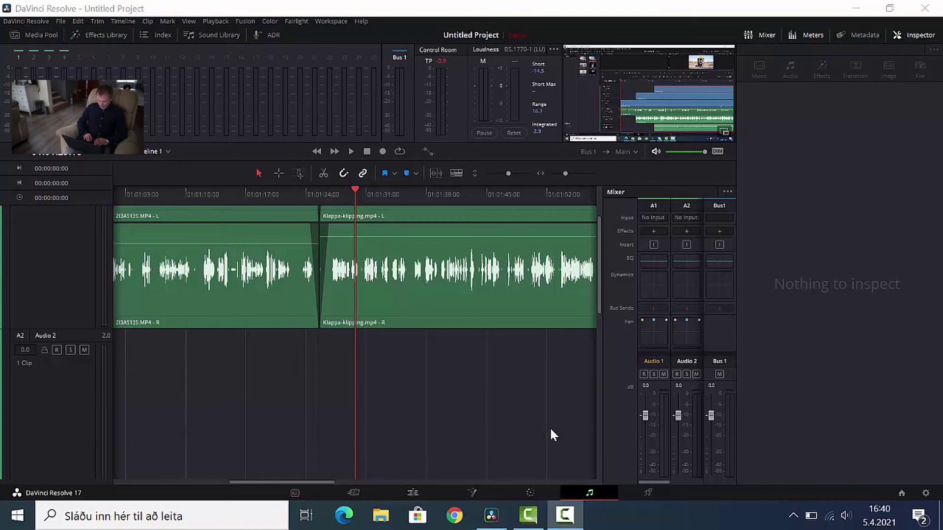
- Open the Klappa-klipping.mp4 clip in Fusion and add a Blur node above the link between MediaIn1 and MediaOut1
left_click(466, 494)
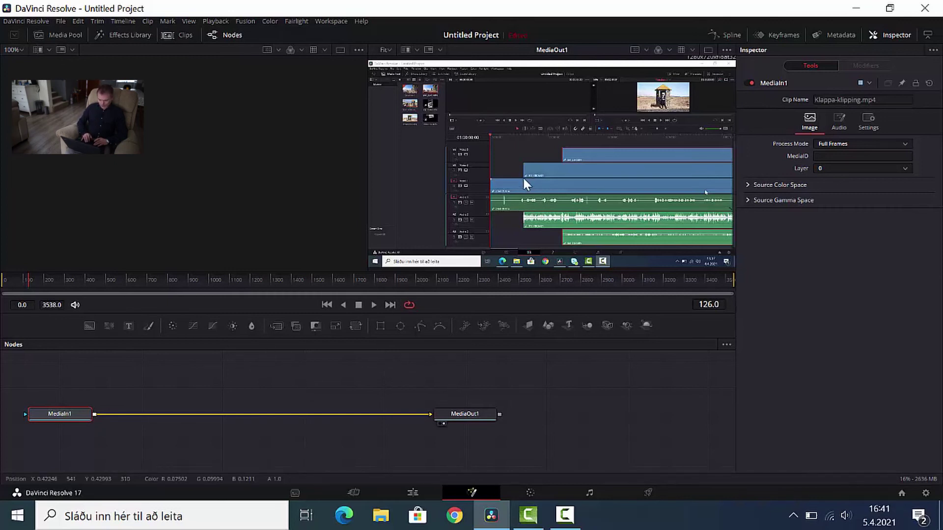
left_click(413, 493)
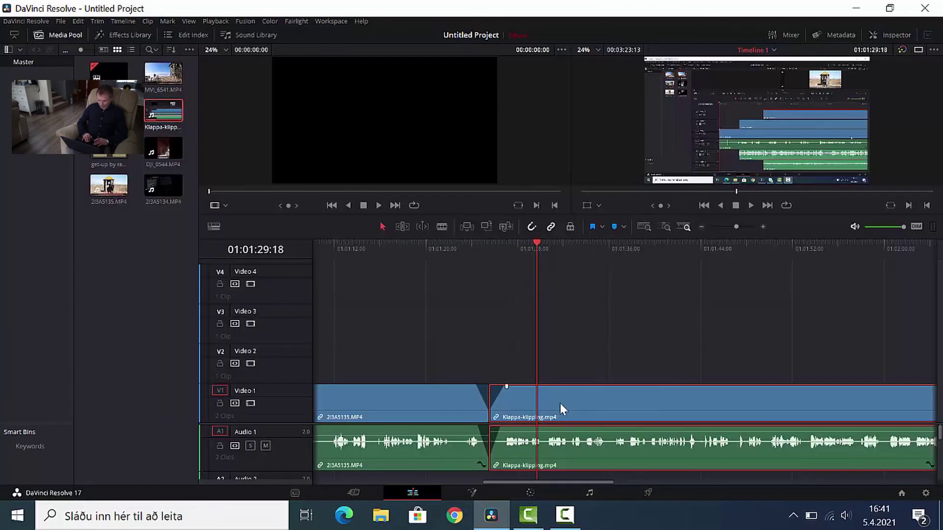
left_click(474, 489)
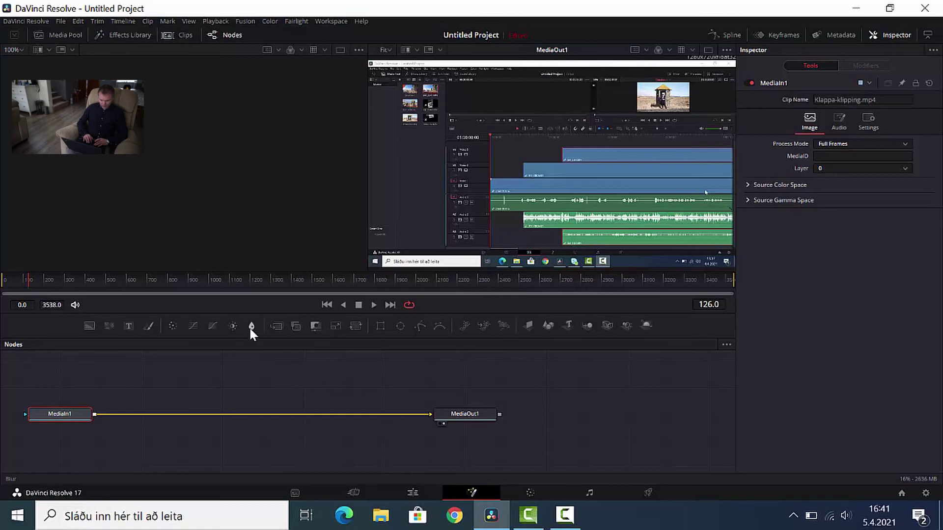
left_click_drag(249, 325, 249, 381)
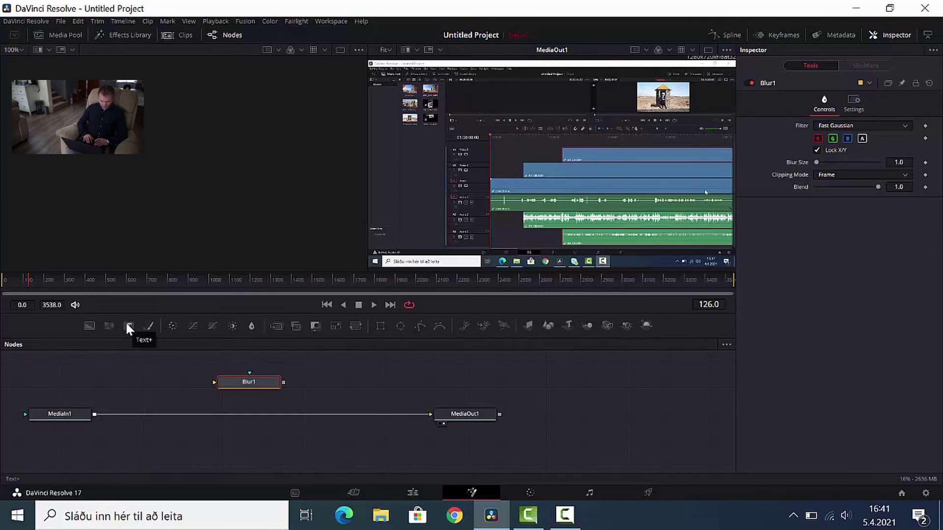
left_click_drag(251, 386, 268, 392)
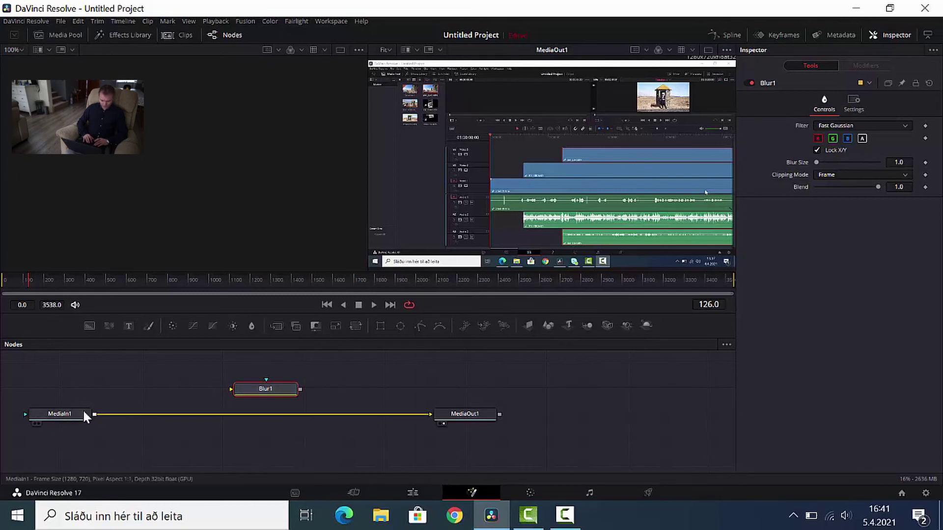
- Route MediaIn1 through Blur1 to MediaOut1, remove the direct connection and set the blur size to 12.6
left_click_drag(94, 415, 232, 389)
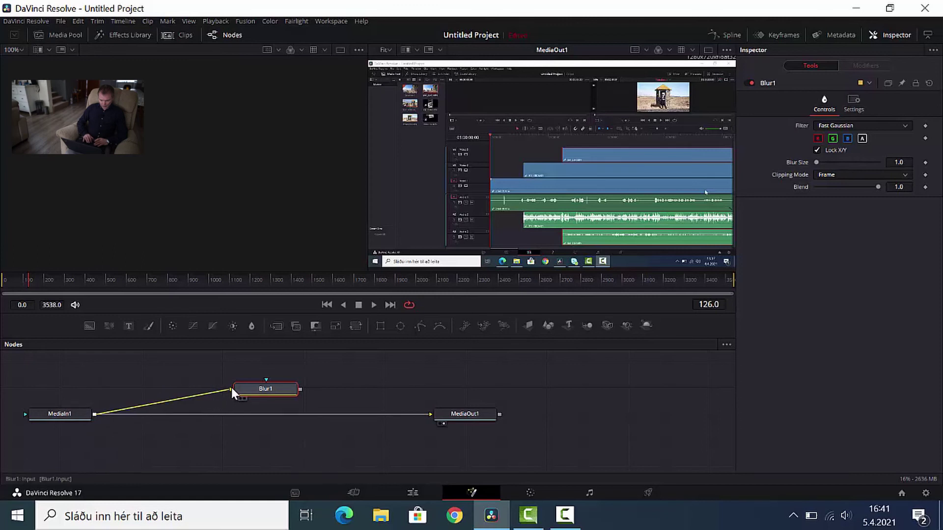
left_click_drag(300, 389, 450, 412)
left_click(308, 413)
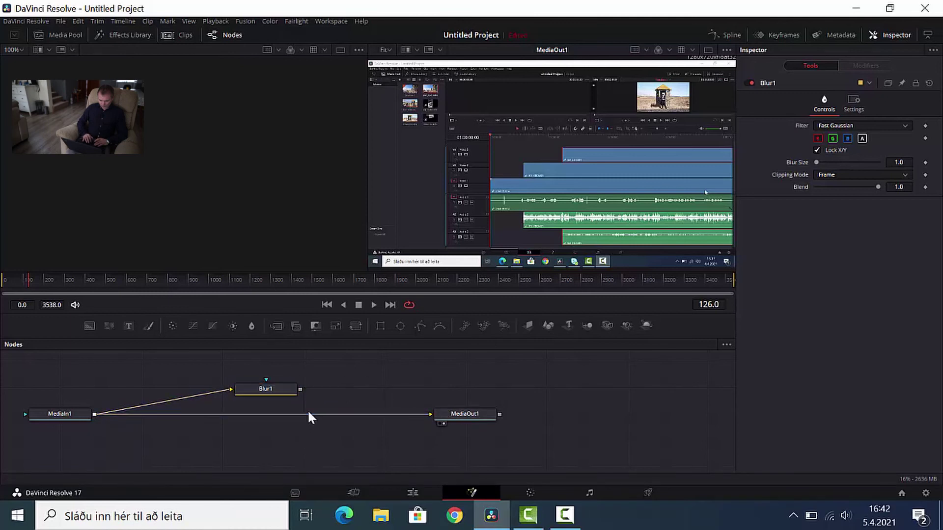
left_click(307, 413)
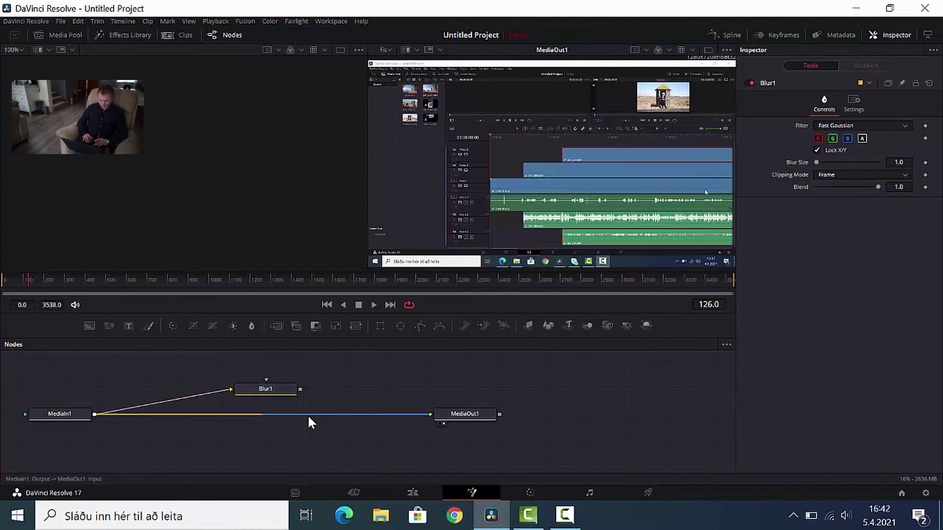
key("Delete")
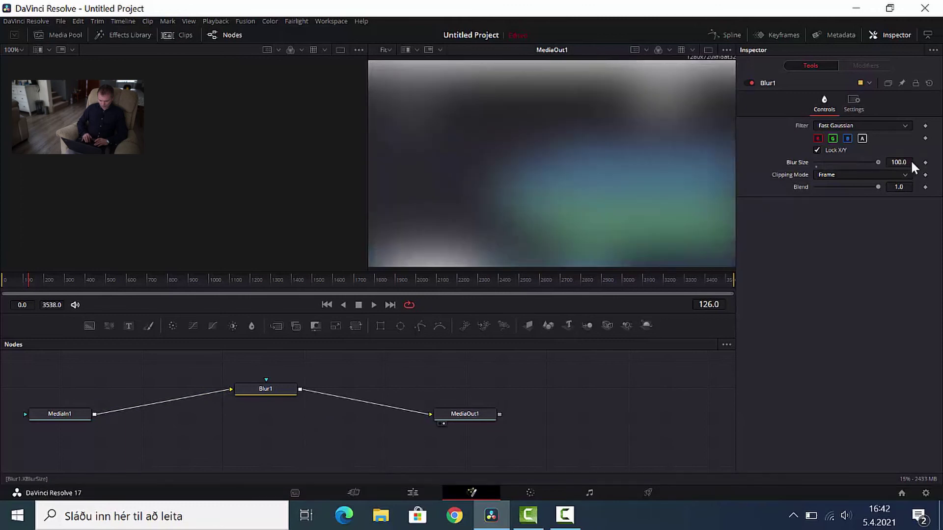
left_click_drag(879, 162, 824, 170)
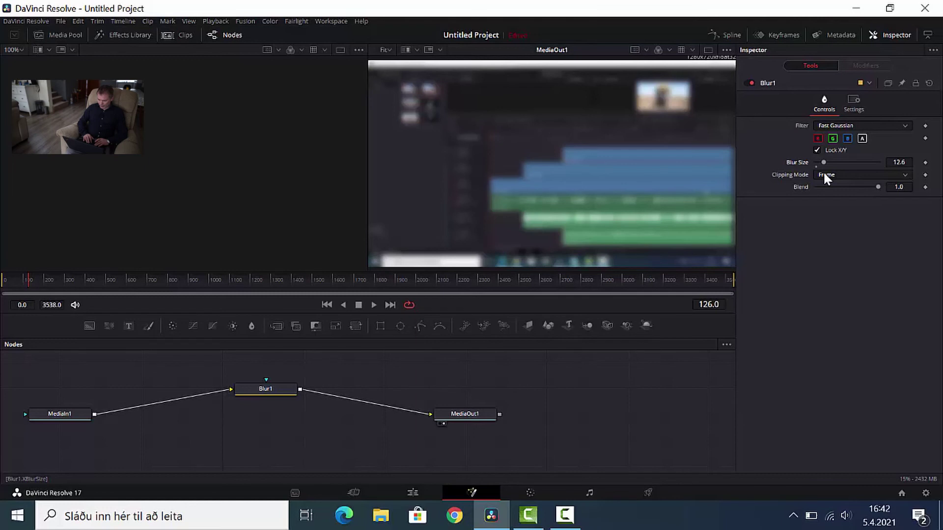
- Set the Blur1 blur size to 9.4 and look through the node's additional settings
mouse_move(823, 163)
left_mouse_down()
mouse_move(812, 159)
mouse_move(901, 161)
mouse_move(820, 164)
left_mouse_up()
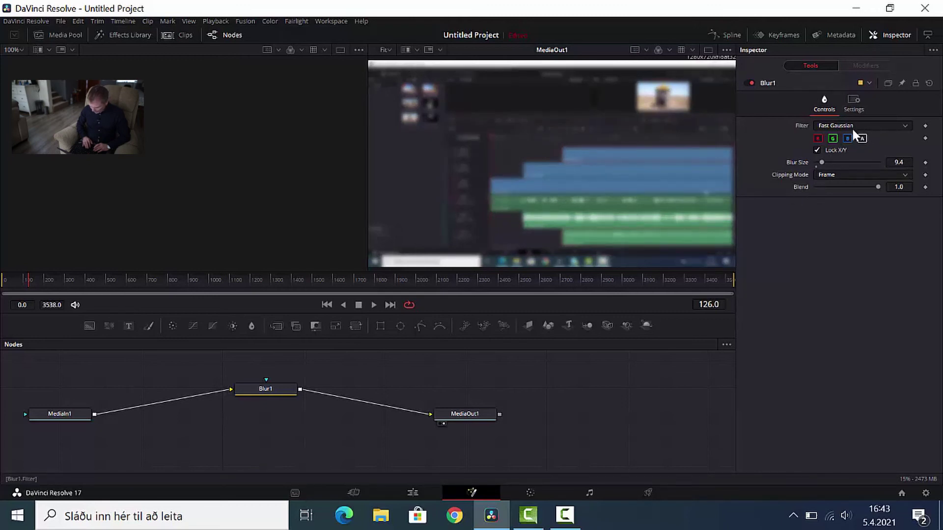
left_click(830, 176)
left_click(830, 177)
mouse_move(872, 187)
left_mouse_down()
mouse_move(817, 191)
mouse_move(885, 189)
left_mouse_up()
left_click(854, 103)
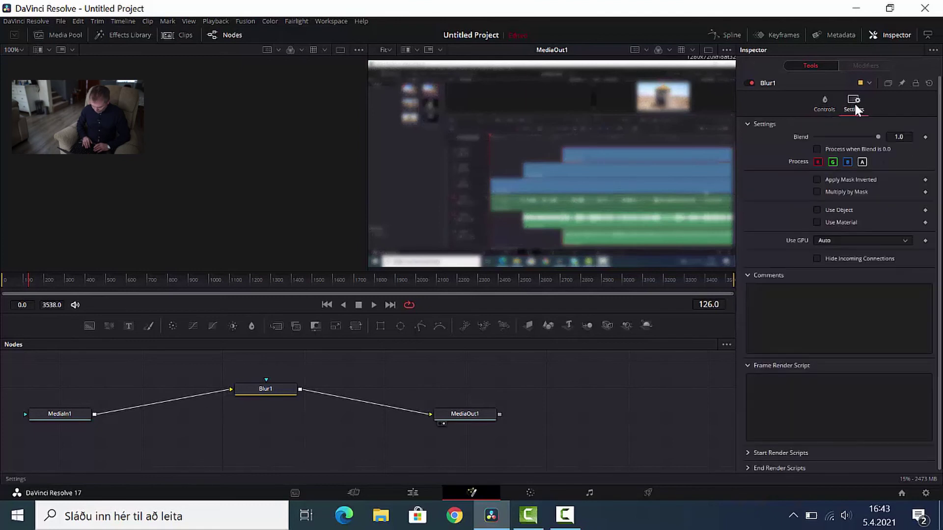
left_click(825, 105)
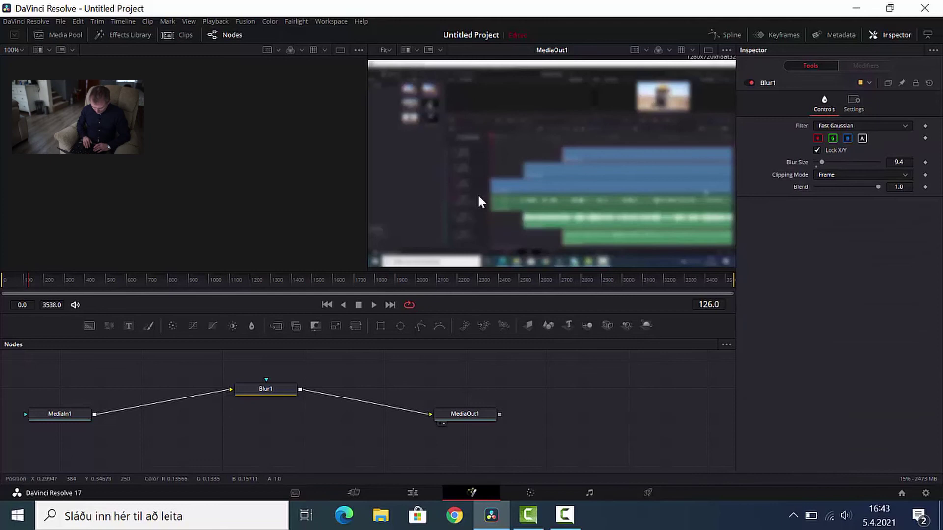
- Lower Blur1 in the node tree, add a Text node merged over its output, and enter the text "Góðan dag"
left_click(268, 393)
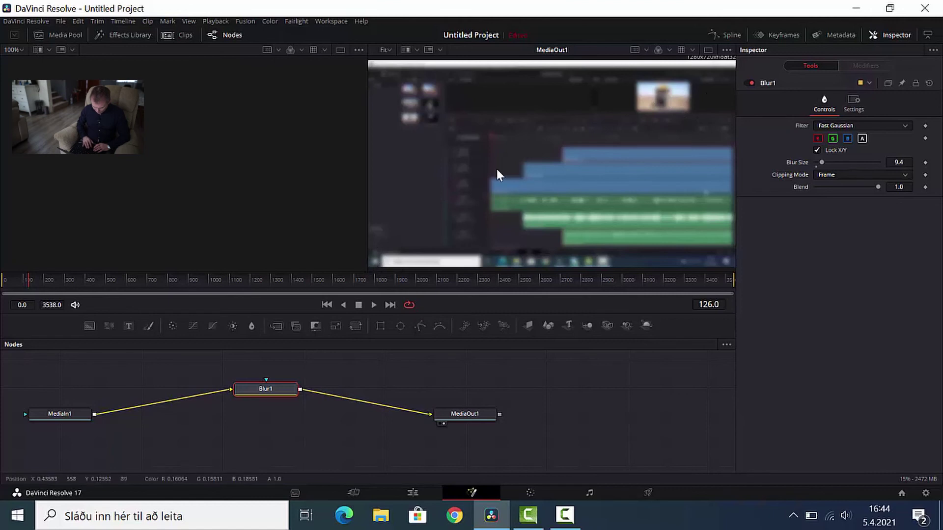
left_click_drag(261, 388, 300, 415)
left_click(129, 326)
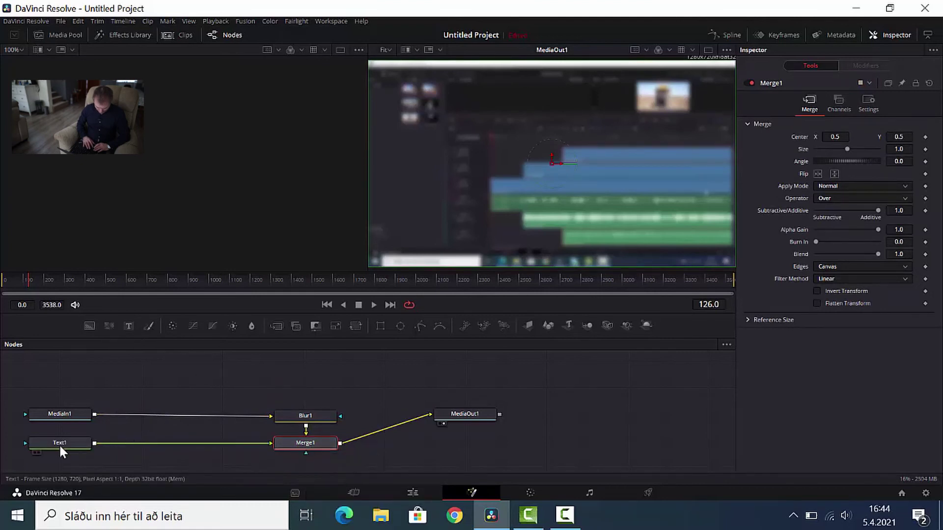
left_click_drag(70, 449, 179, 455)
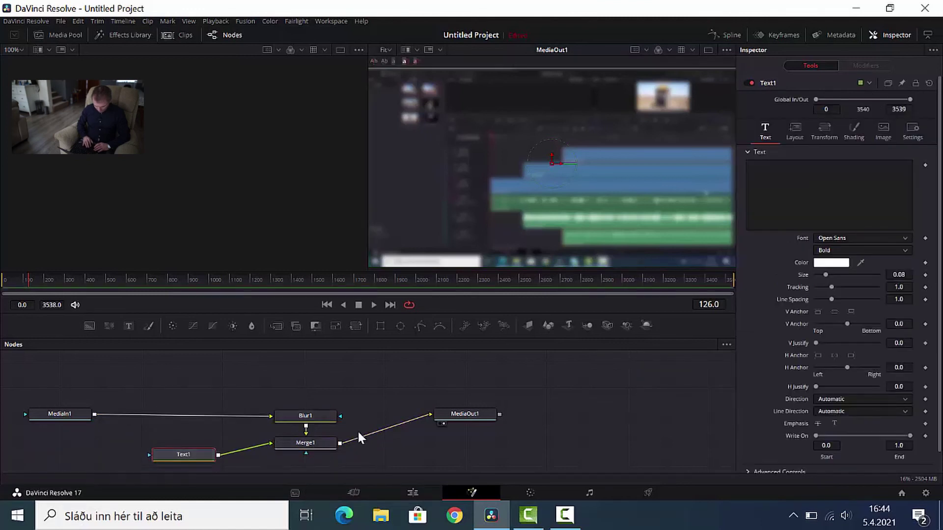
left_click(787, 203)
type("Góðan dag")
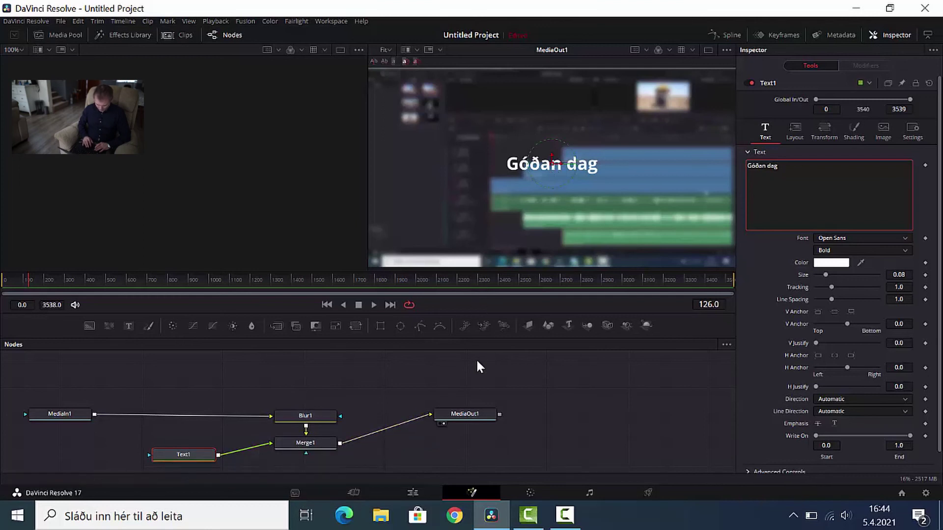
- Delete the Blur1, Merge1 and Text1 nodes so that MediaIn1 feeds MediaOut1 directly
left_click(302, 416)
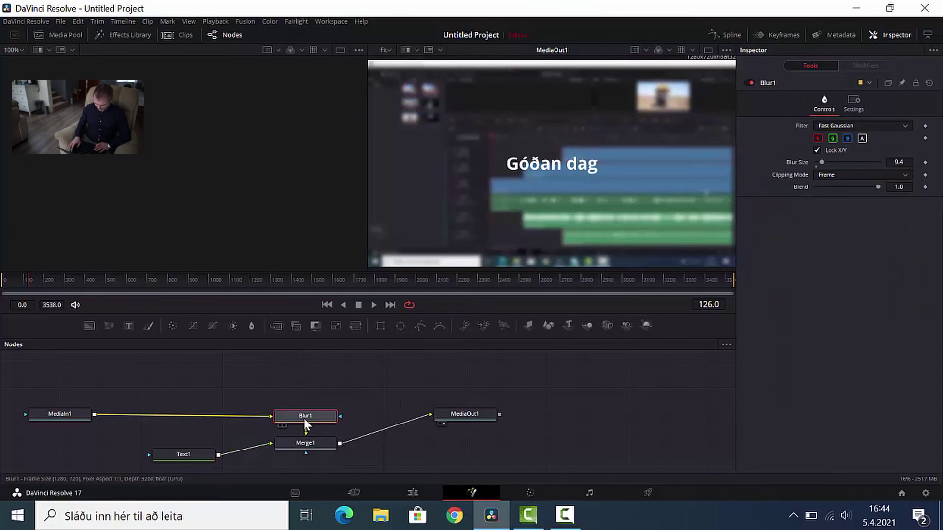
key("Delete")
left_click(306, 442)
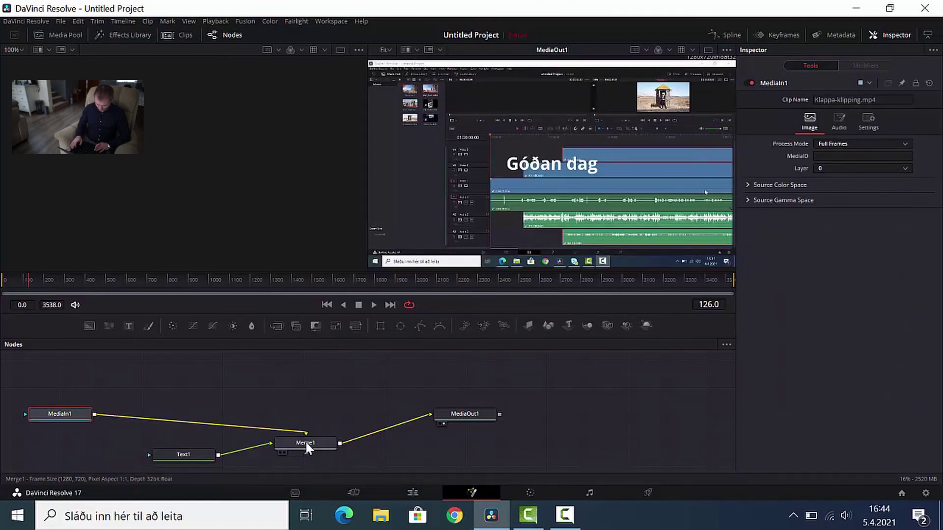
key("Delete")
left_click(182, 450)
key("Delete")
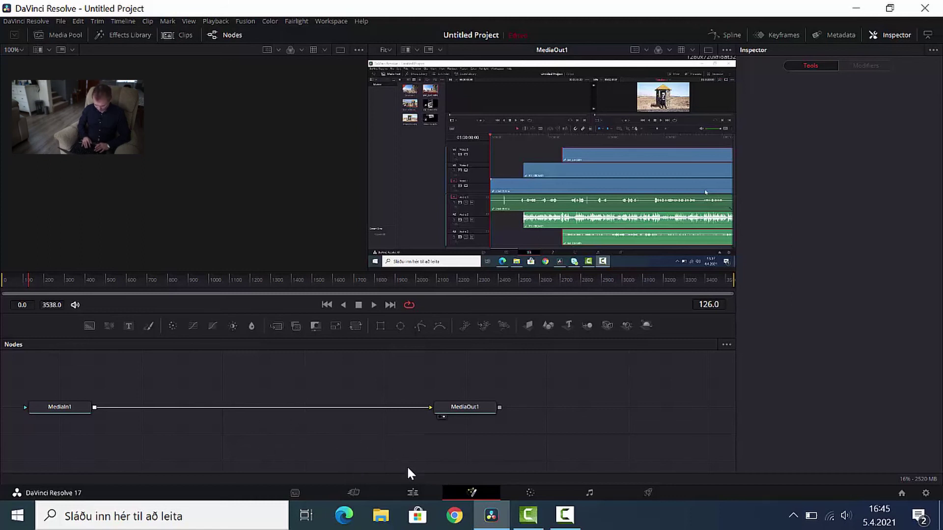
- Return to the Edit page, enlarge the timeline's audio area and reduce the audio track height so Audio 1 to Audio 4 fit
left_click(412, 492)
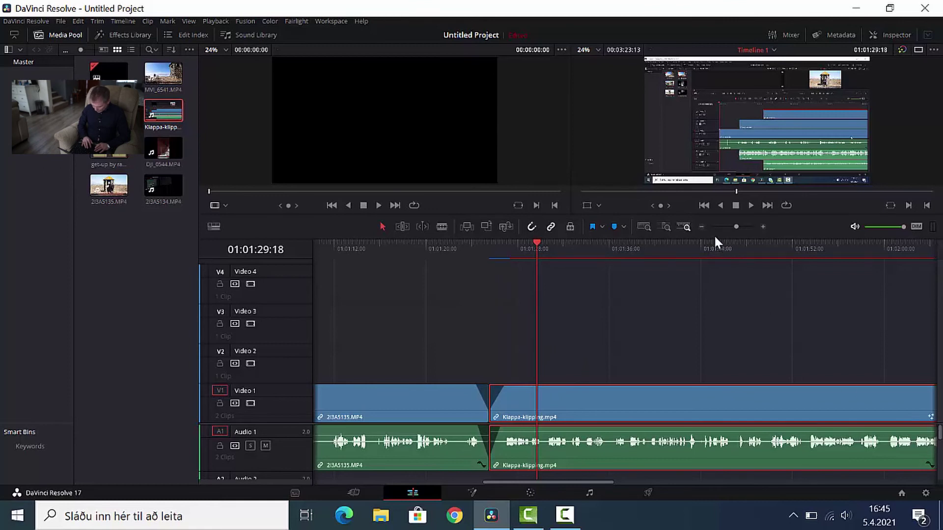
left_click(703, 227)
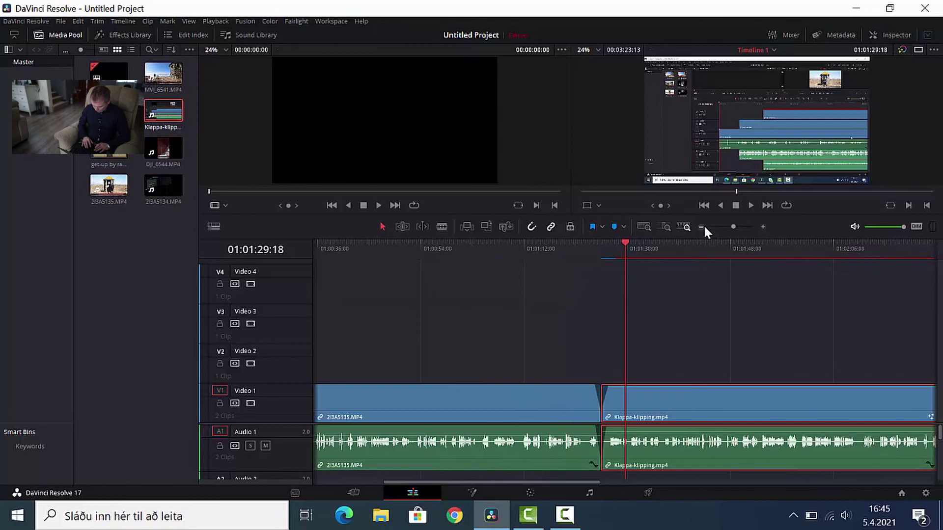
left_click(702, 227)
left_click(702, 227)
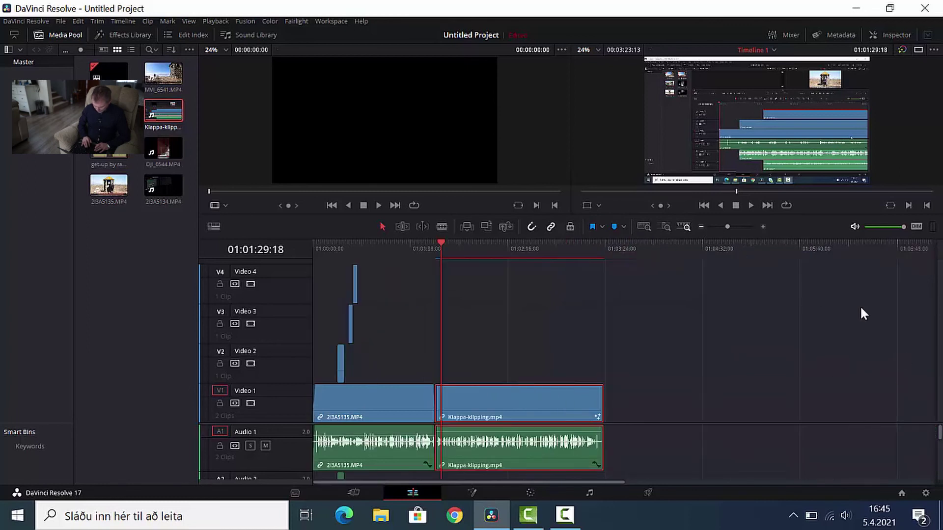
left_click(763, 227)
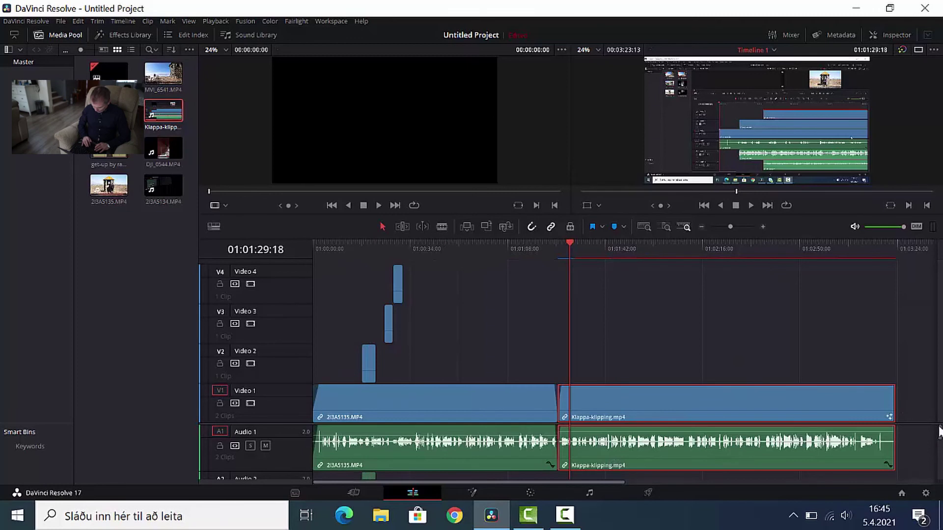
left_click_drag(940, 433, 940, 472)
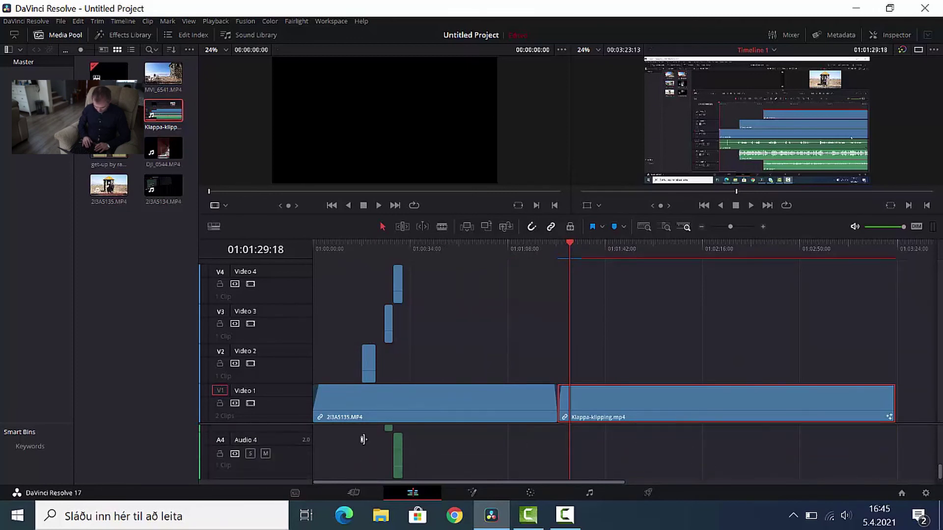
left_click_drag(427, 422, 438, 316)
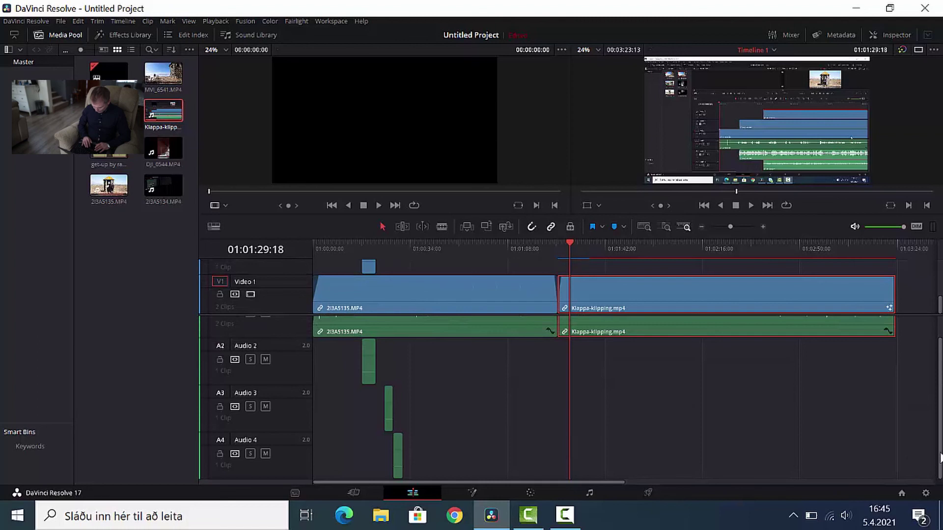
scroll(924, 442, "up", 2)
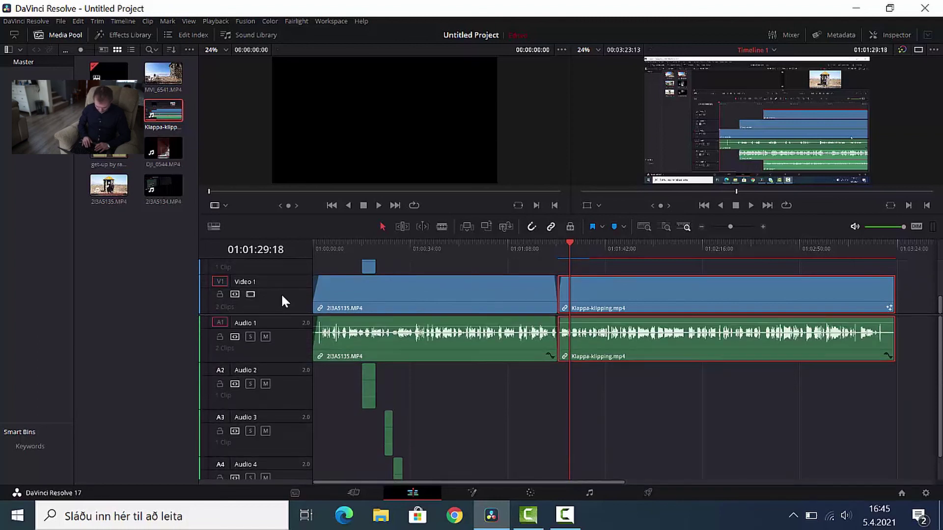
left_click(212, 228)
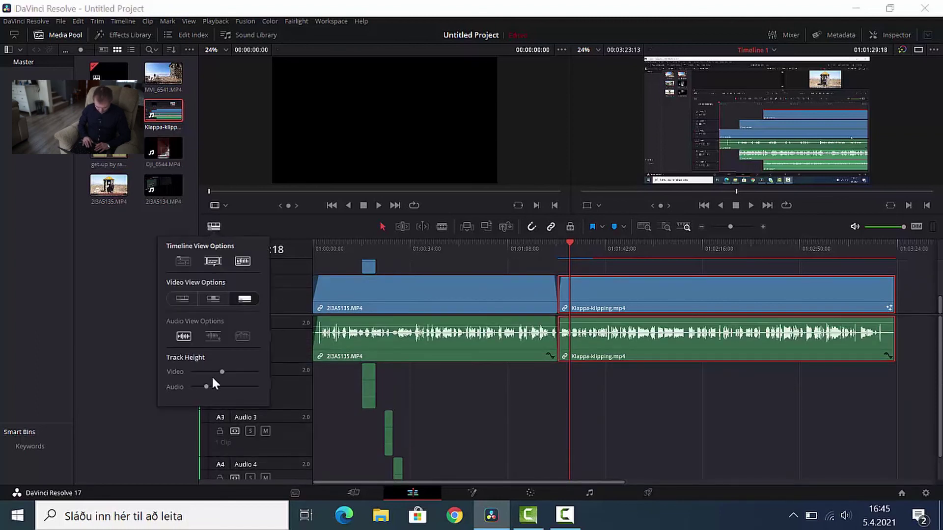
left_click_drag(202, 387, 197, 381)
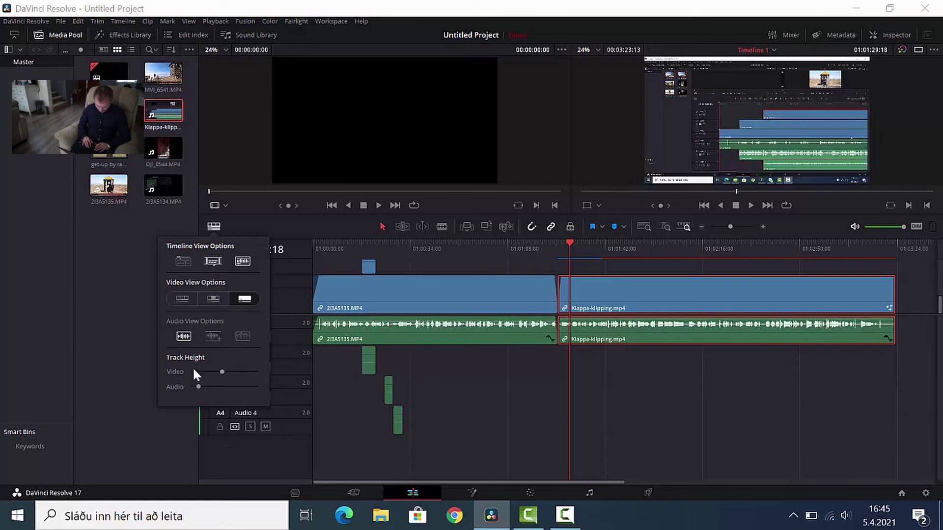
left_click(127, 442)
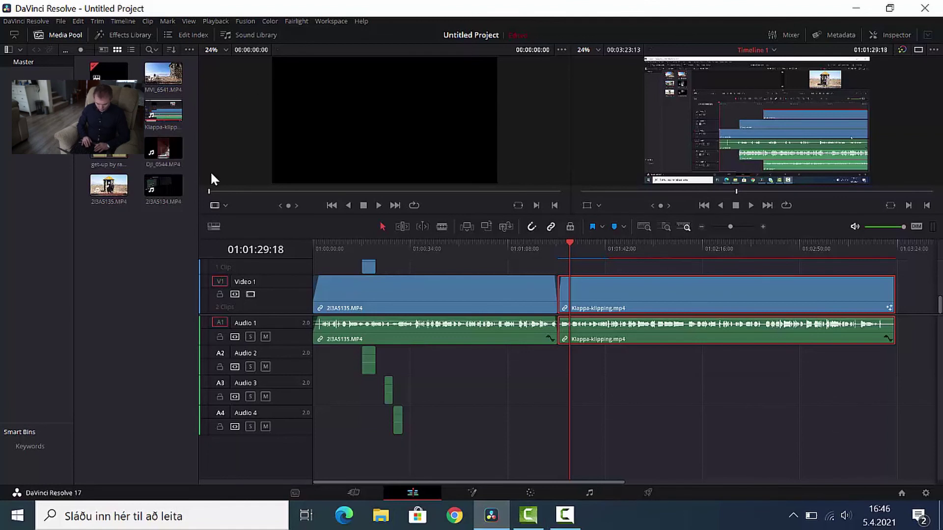
- Place get-up by raz-burg Artlist.wav on a new Audio 5 track at the timeline start, with a second copy directly after it
left_click(153, 154)
left_click_drag(112, 156, 314, 450)
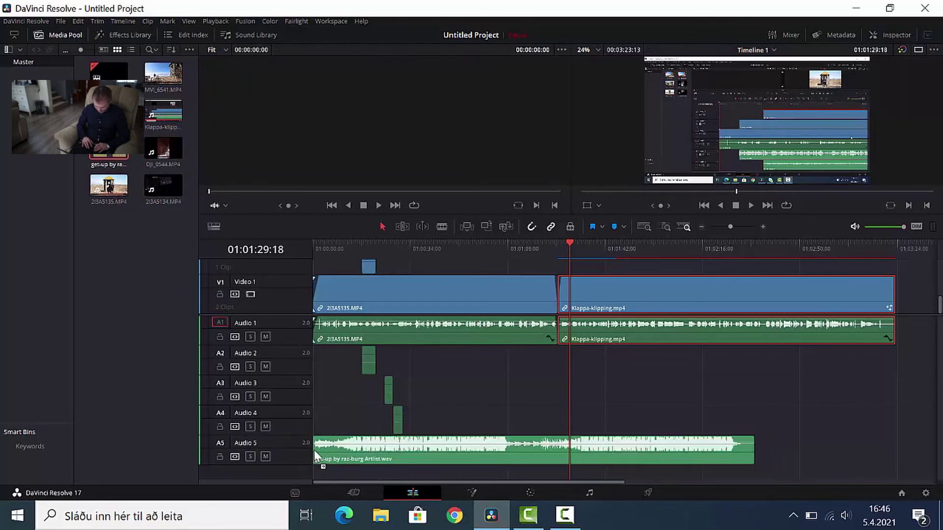
left_click(390, 447)
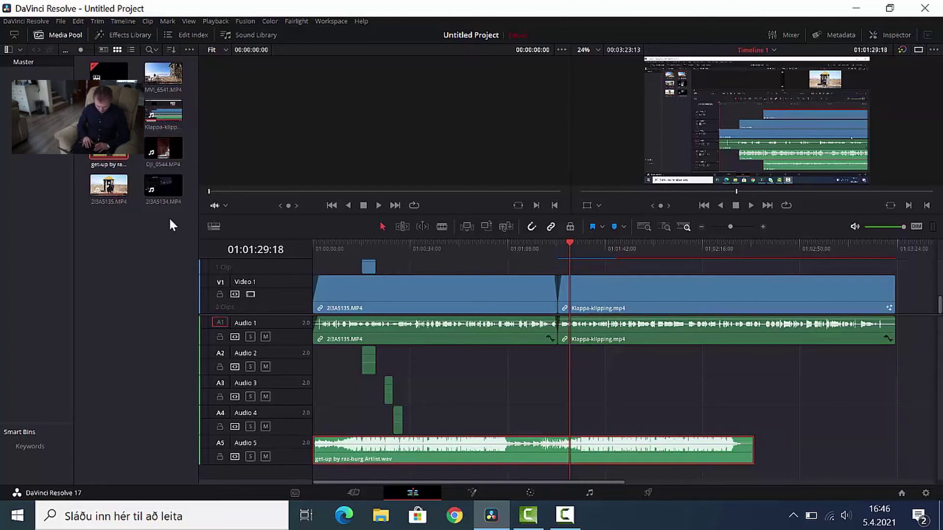
left_click_drag(109, 142, 760, 453)
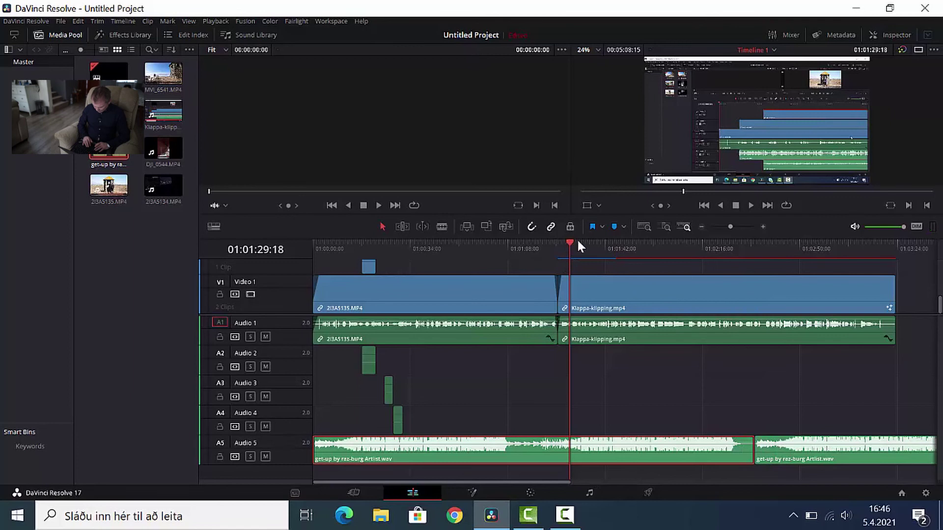
- Split the first music clip at 01:02:29:17 and ripple-delete its quiet tail so the second copy closes the gap
left_click_drag(566, 238, 741, 284)
key("ctrl+b")
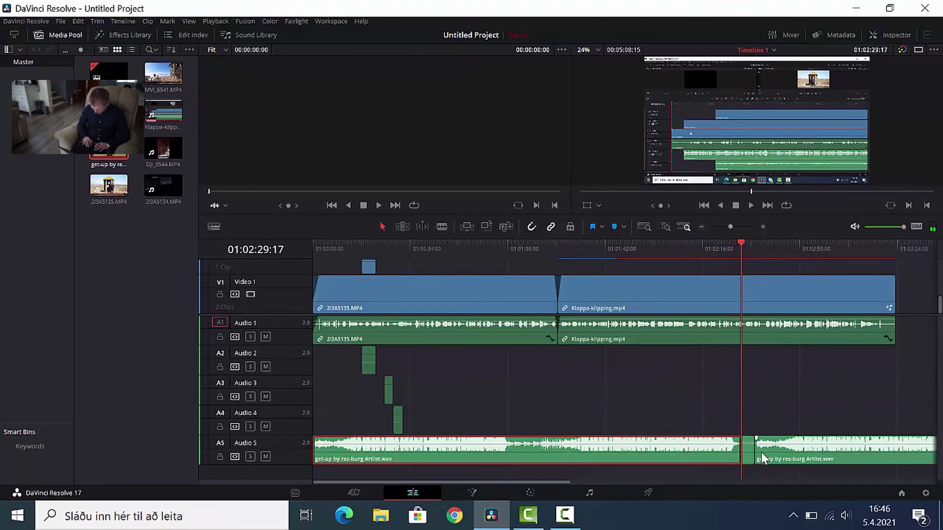
left_click(749, 444)
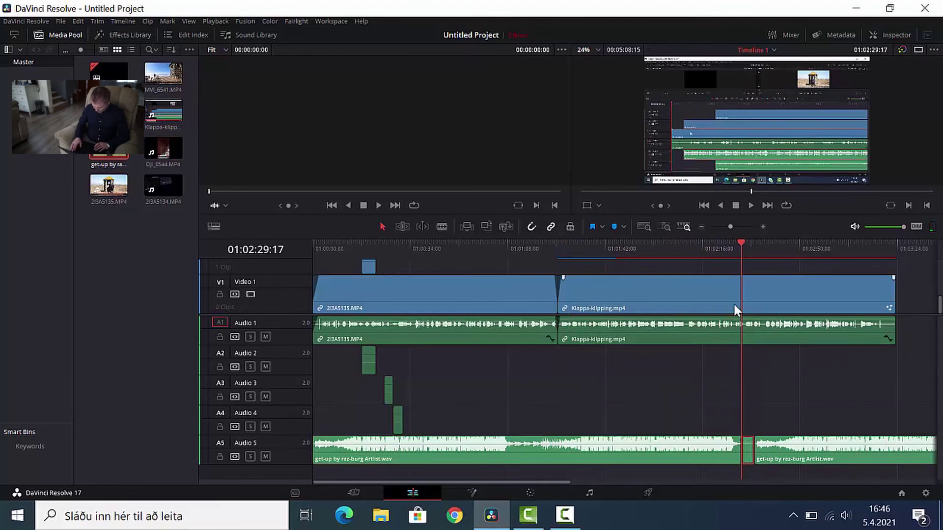
key("Delete")
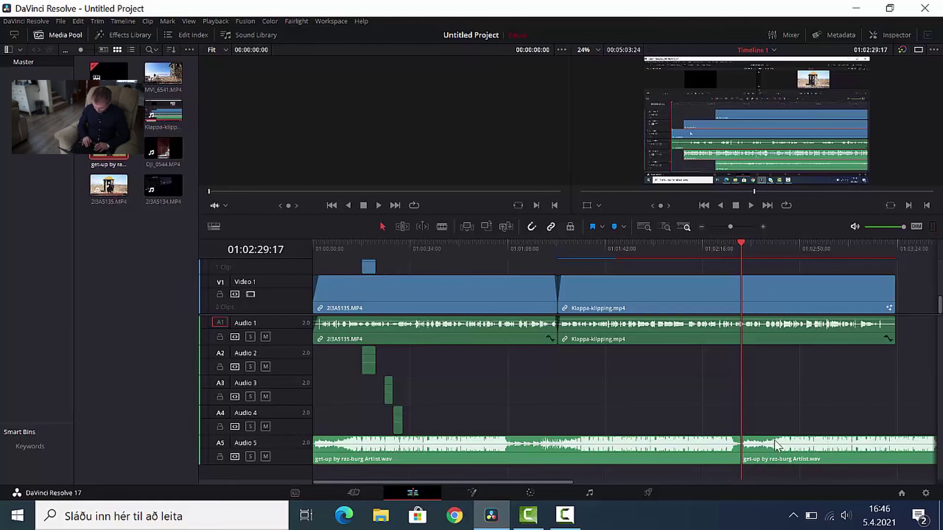
- Split the second music clip at 01:03:23:13, where Klappa-klipping.mp4 ends, and delete the excess
left_click_drag(773, 245, 895, 285)
key("ctrl+b")
left_click(922, 446)
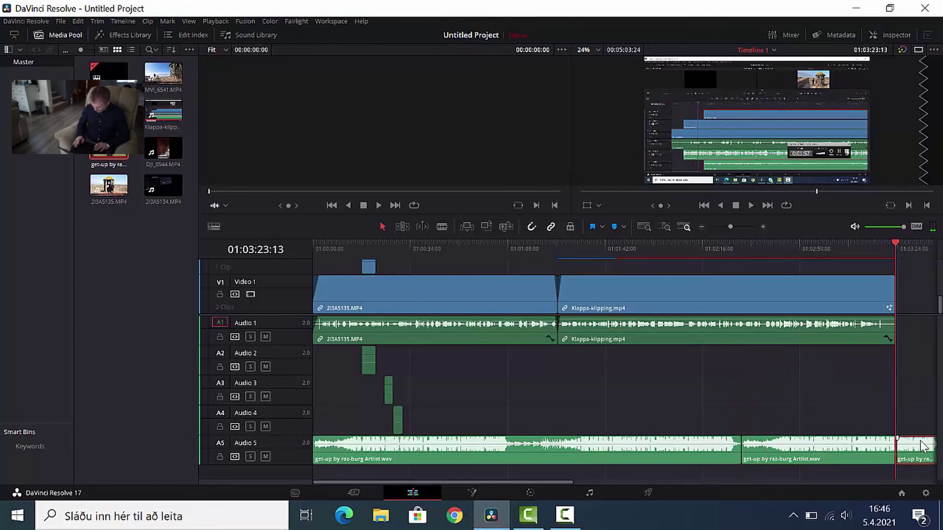
key("Delete")
- Fade the Audio 5 music in at the start and out at the end, and play the opening of the timeline
left_click_drag(895, 445, 881, 438)
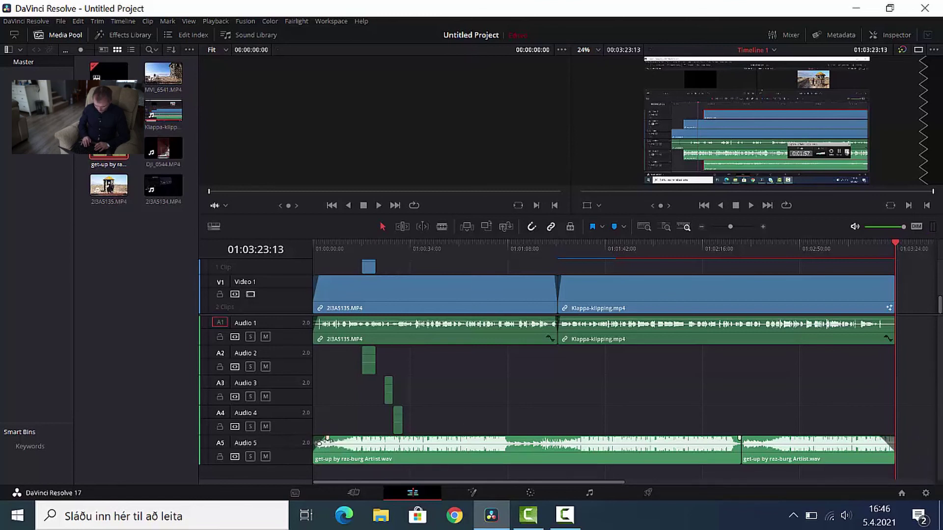
left_click_drag(895, 238, 226, 280)
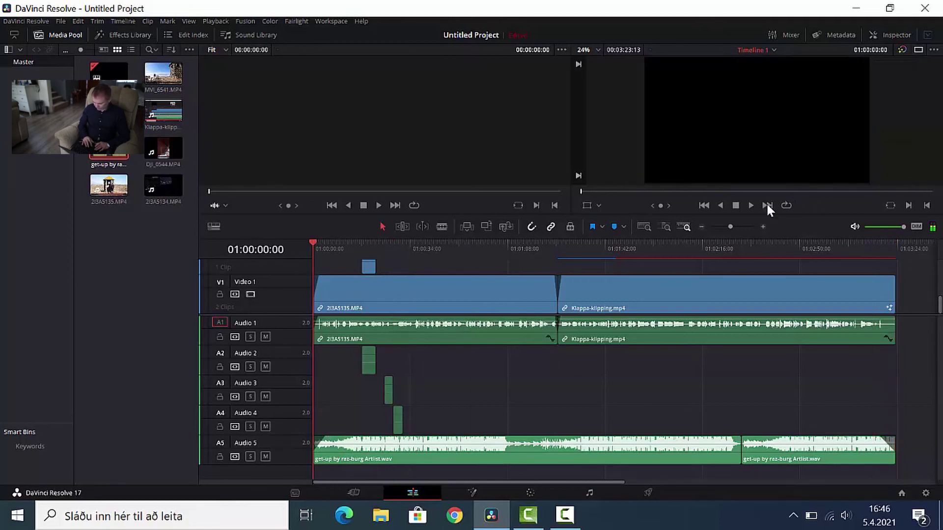
left_click(750, 205)
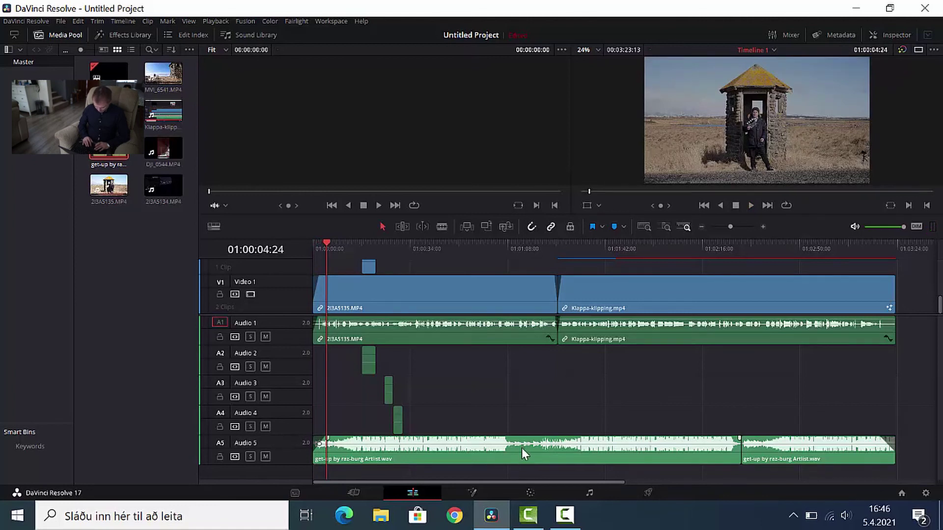
- Lower the first music clip's volume on Audio 5 in Fairlight well under the speech level and play back the mix
left_click(590, 493)
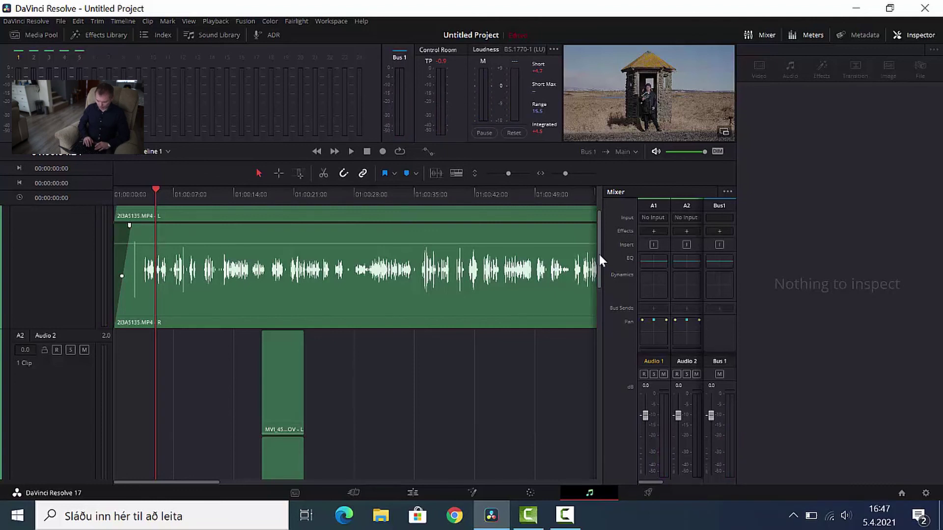
left_click_drag(599, 256, 599, 236)
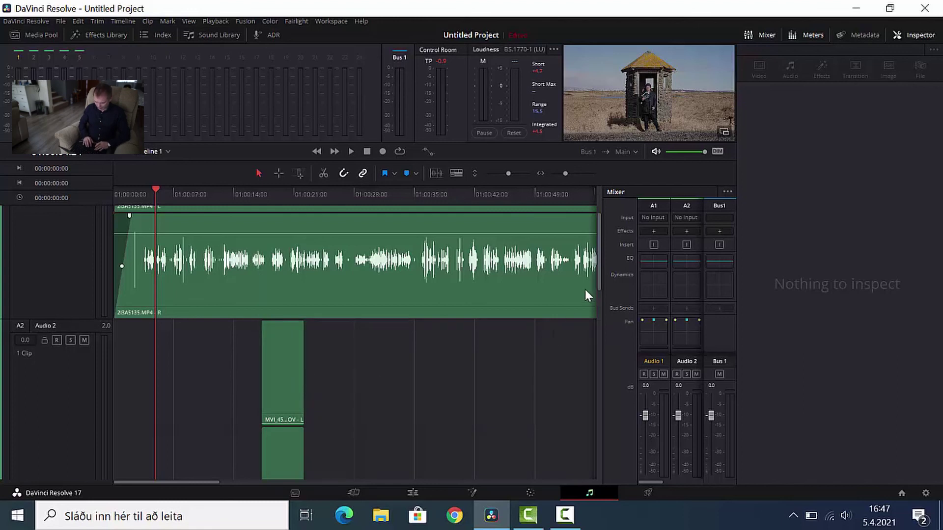
left_click_drag(602, 255, 604, 444)
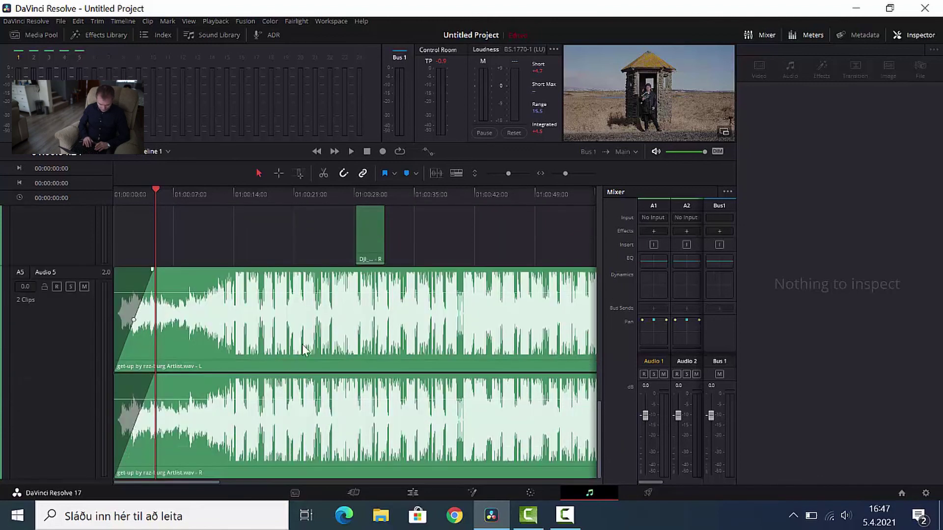
left_click_drag(233, 293, 233, 305)
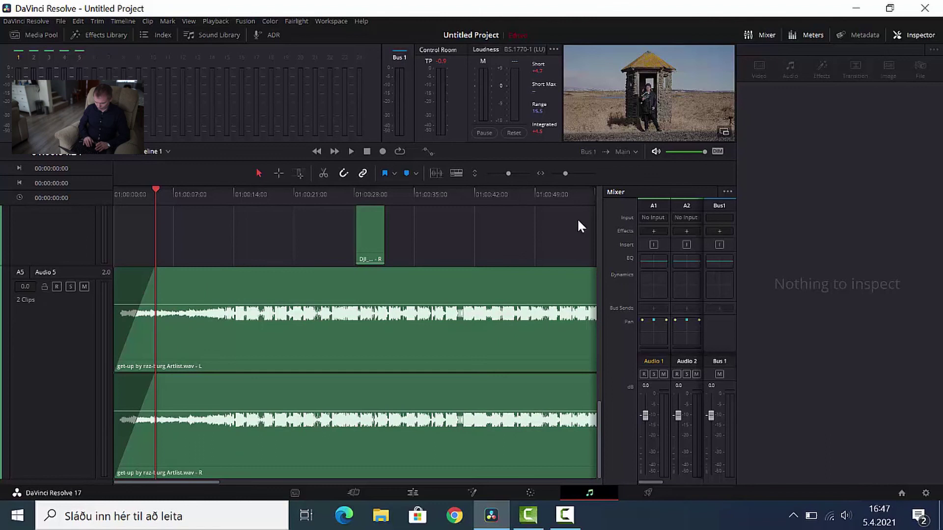
left_click(348, 151)
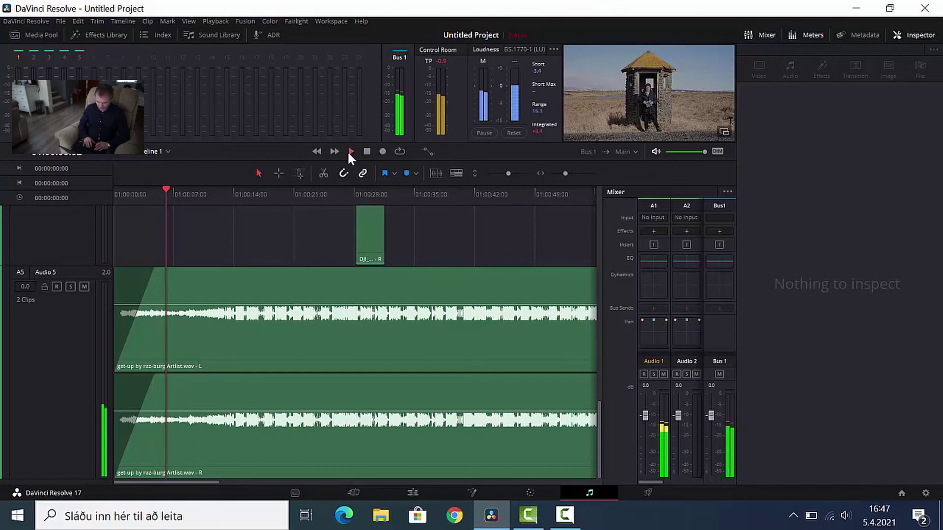
- Lower the first music clip's volume on Audio 5 in stages, playing back the mix between adjustments, until the music is faint under the speech
left_click(366, 151)
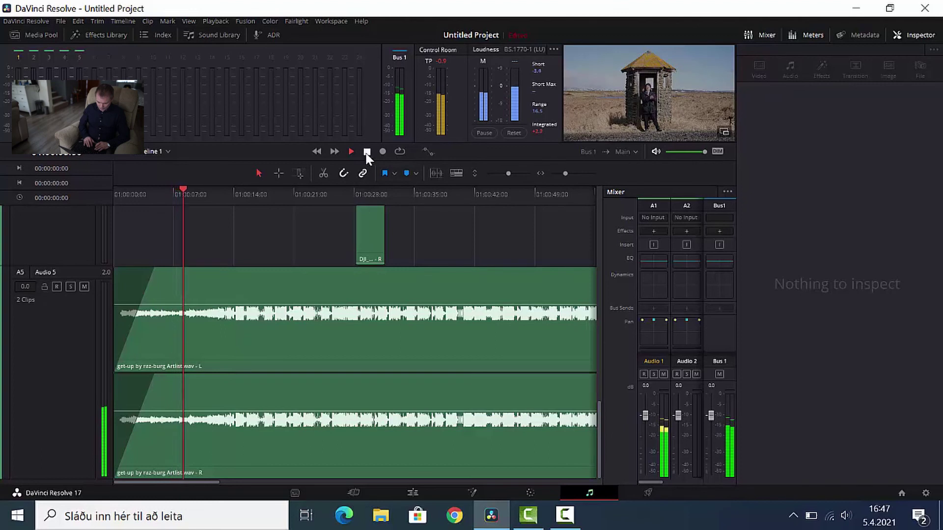
left_click_drag(361, 306, 362, 314)
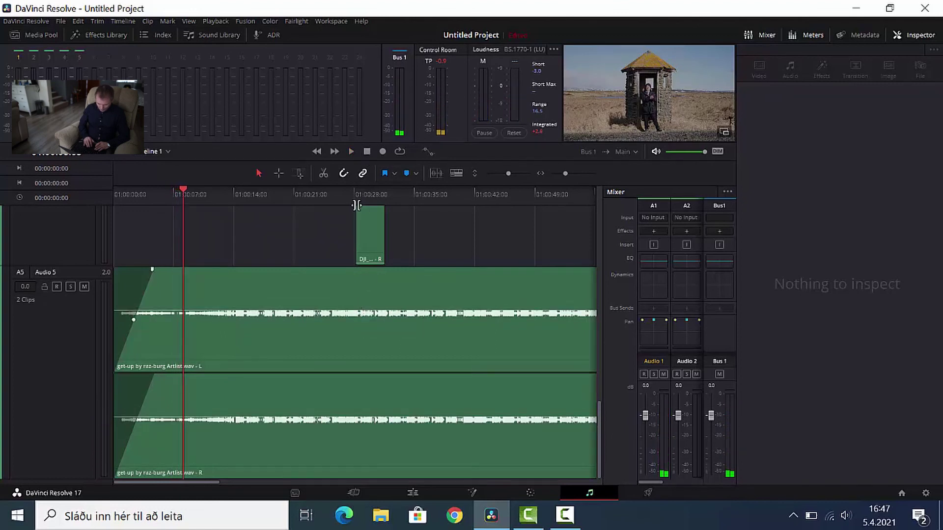
left_click(349, 149)
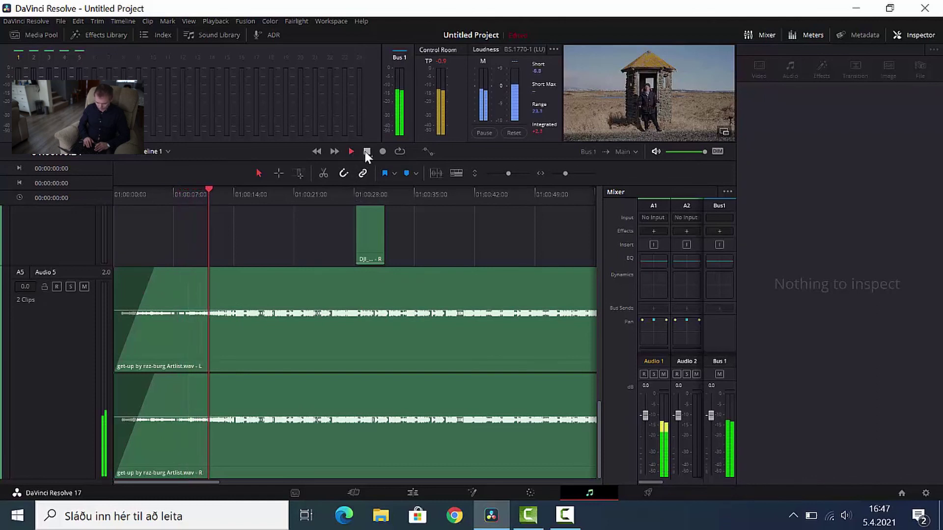
left_click(366, 151)
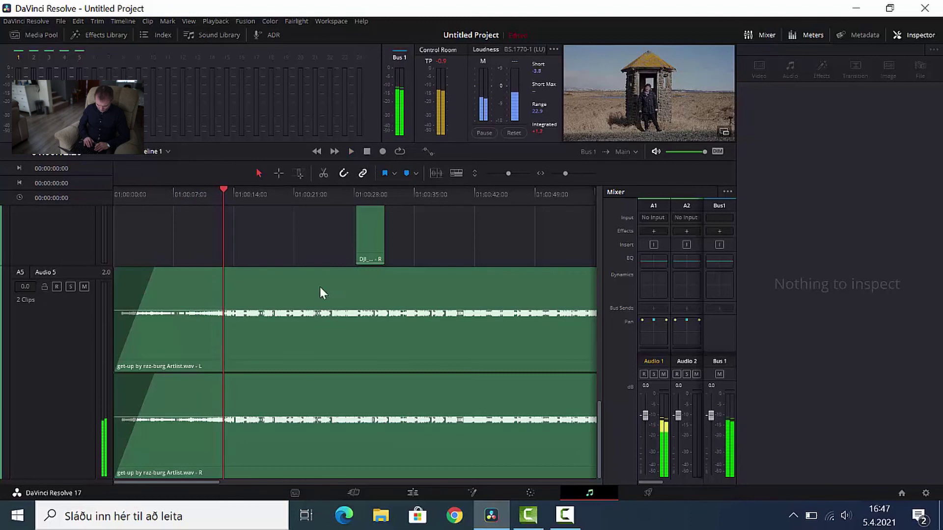
left_click_drag(330, 309, 349, 319)
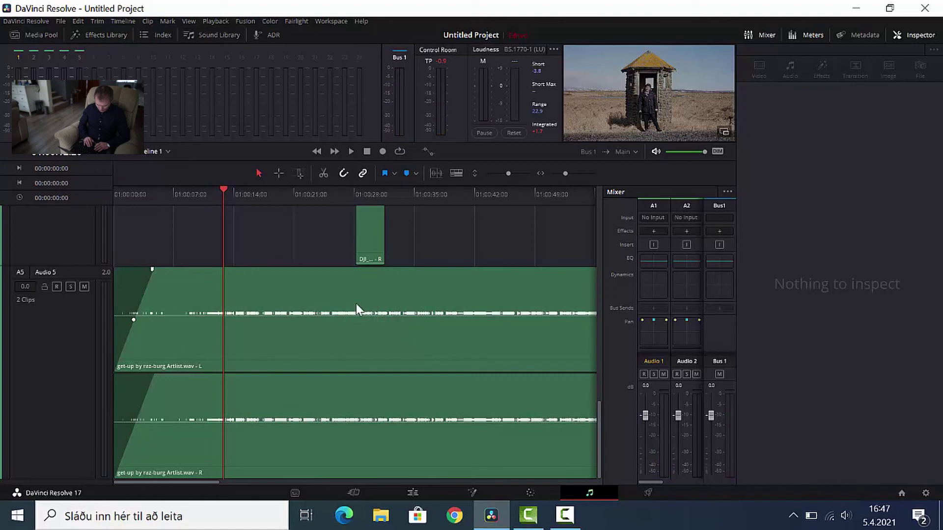
left_click(350, 152)
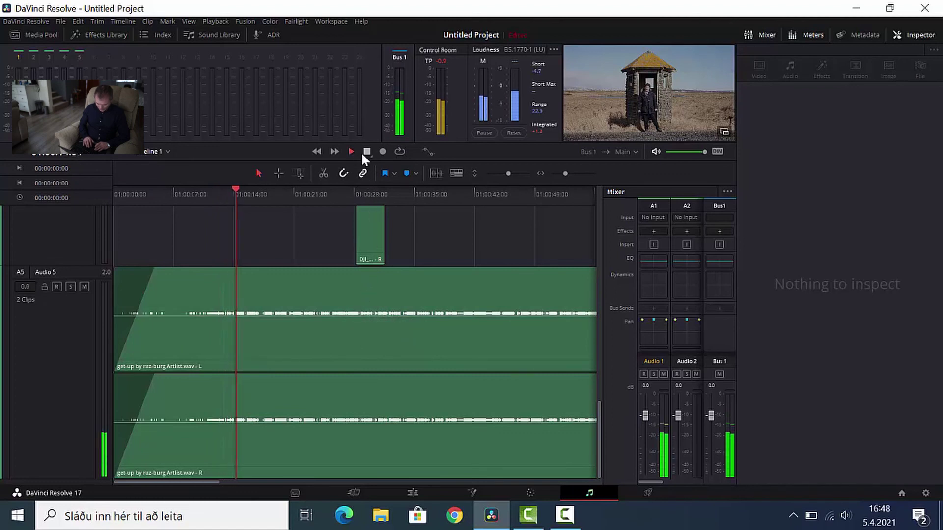
left_click_drag(370, 313, 370, 321)
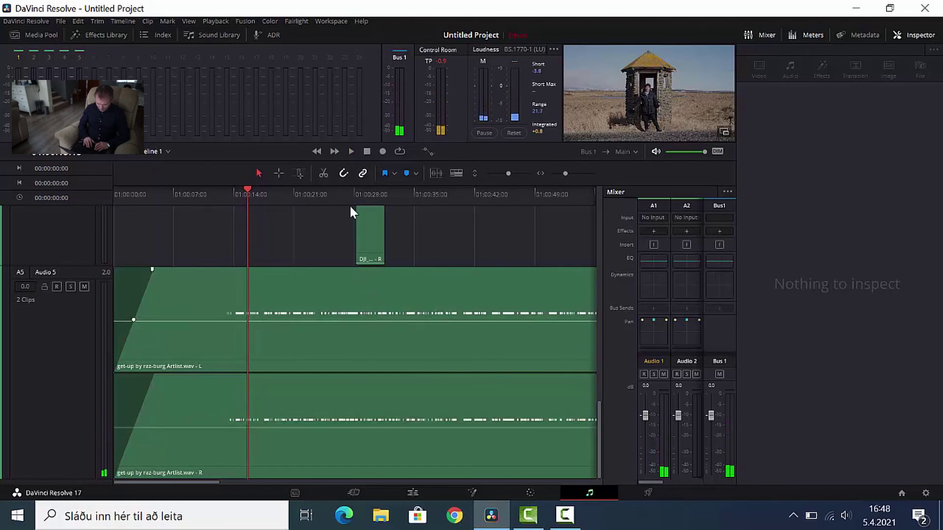
left_click(352, 152)
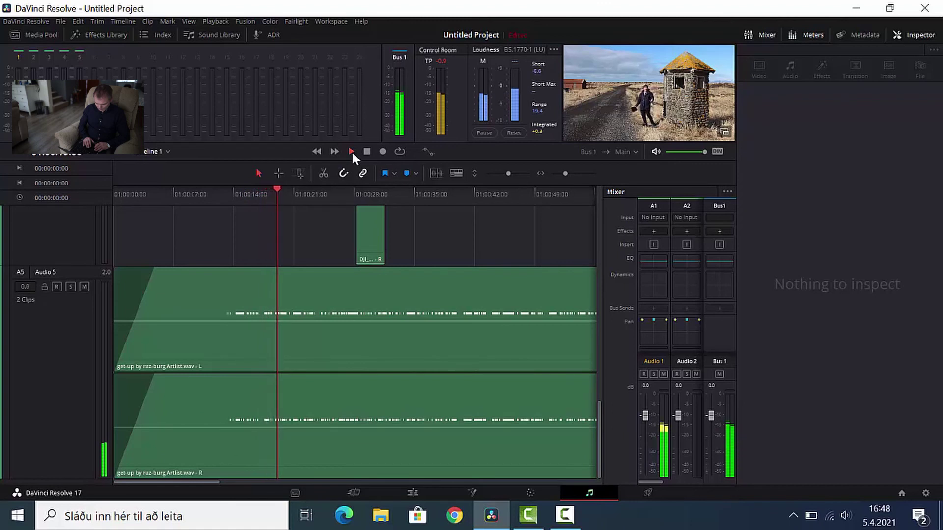
left_click(366, 151)
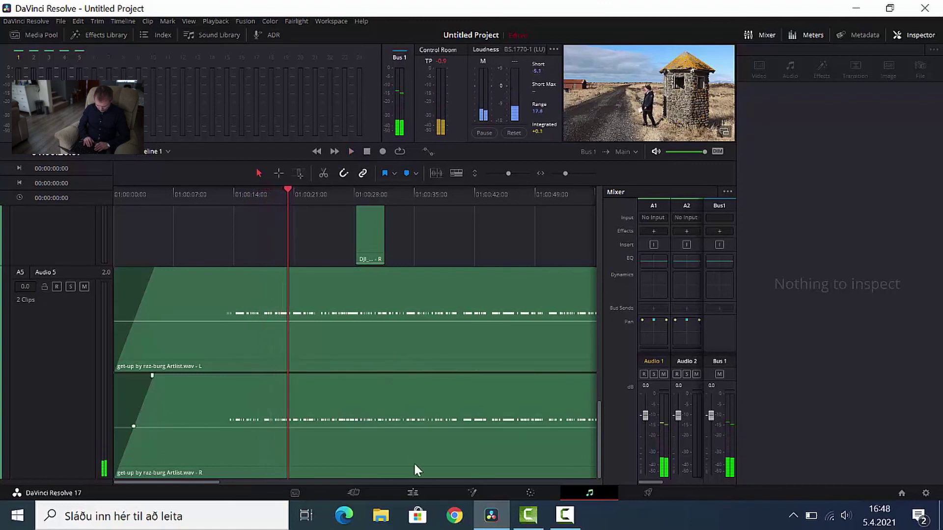
- Lower the second music clip's volume on Audio 5 to match the level of the first clip
left_click_drag(195, 481, 410, 480)
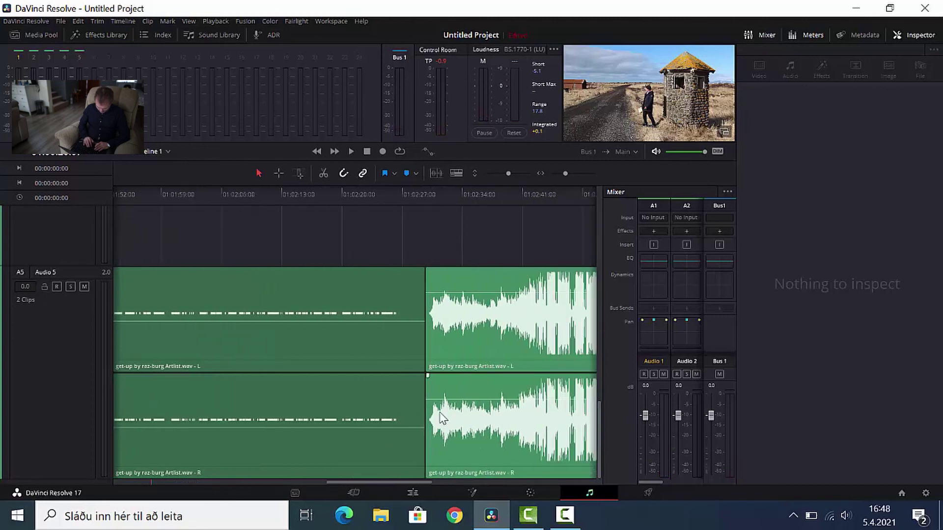
left_click_drag(434, 399, 439, 428)
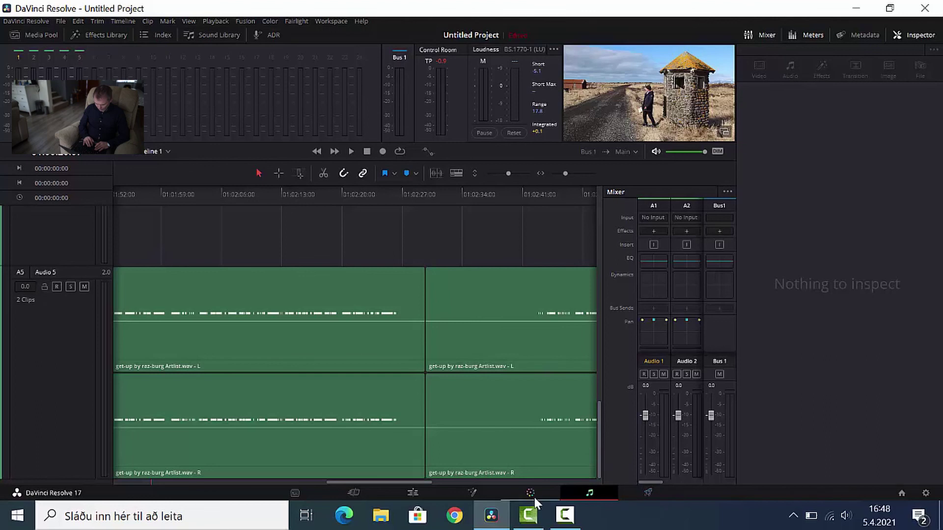
- Go to the Deliver page and set the render destination to a file named Klappa in C:\Myndbond
left_click(654, 495)
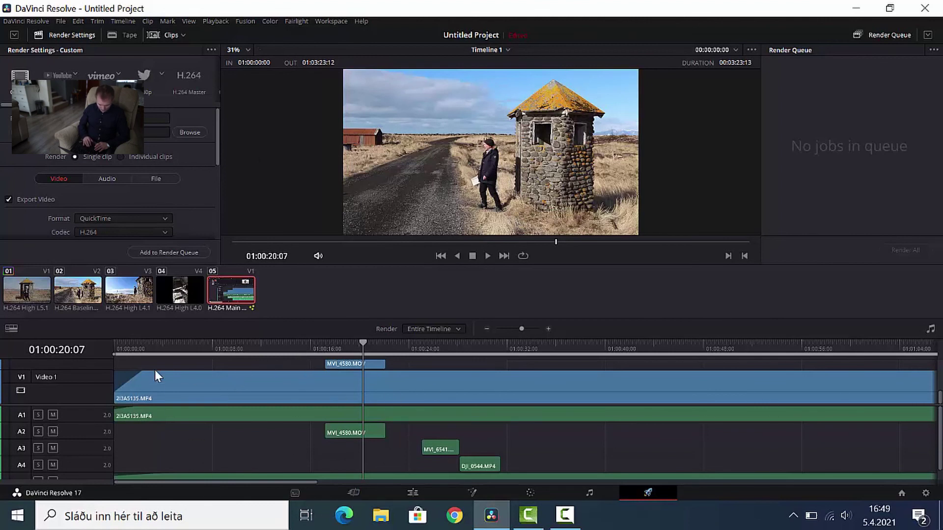
left_click(115, 118)
left_click(193, 132)
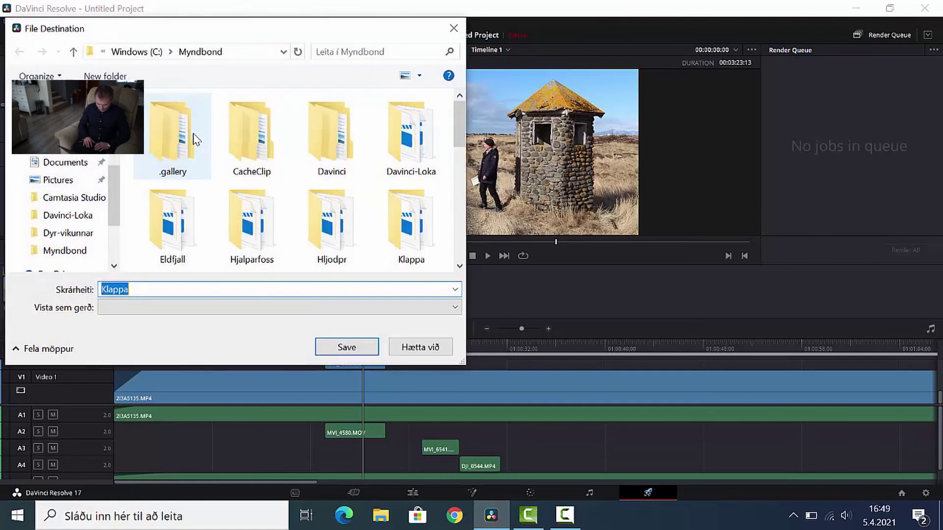
left_click(342, 349)
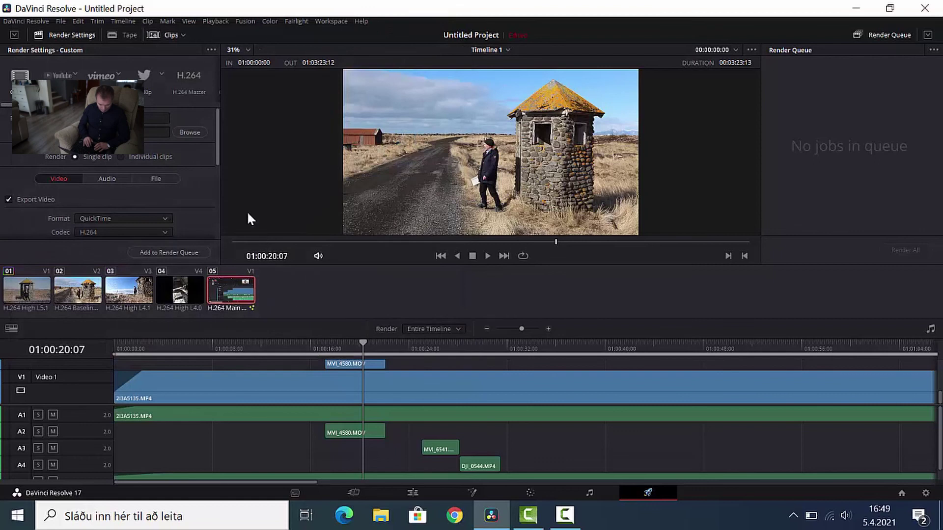
- Set the video render format to MP4 and check the resolution, frame rate and audio export settings
left_click(163, 216)
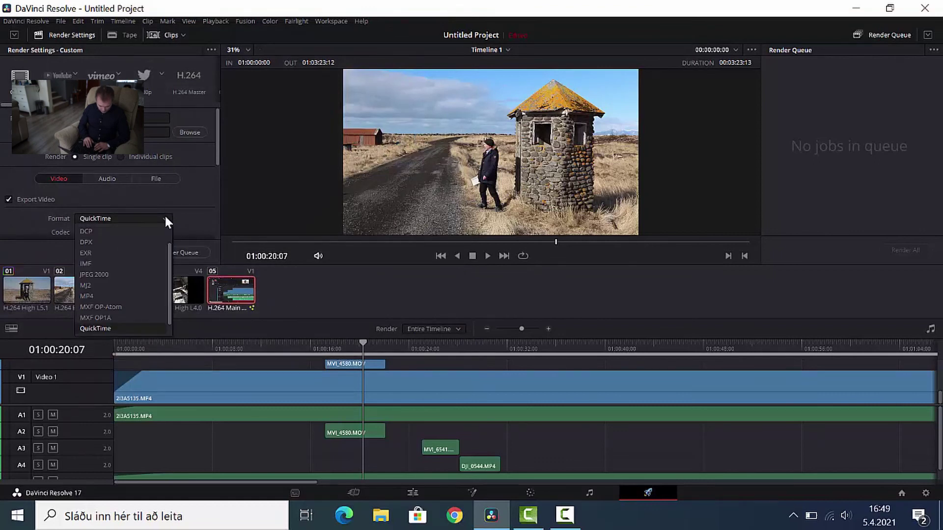
left_click(129, 295)
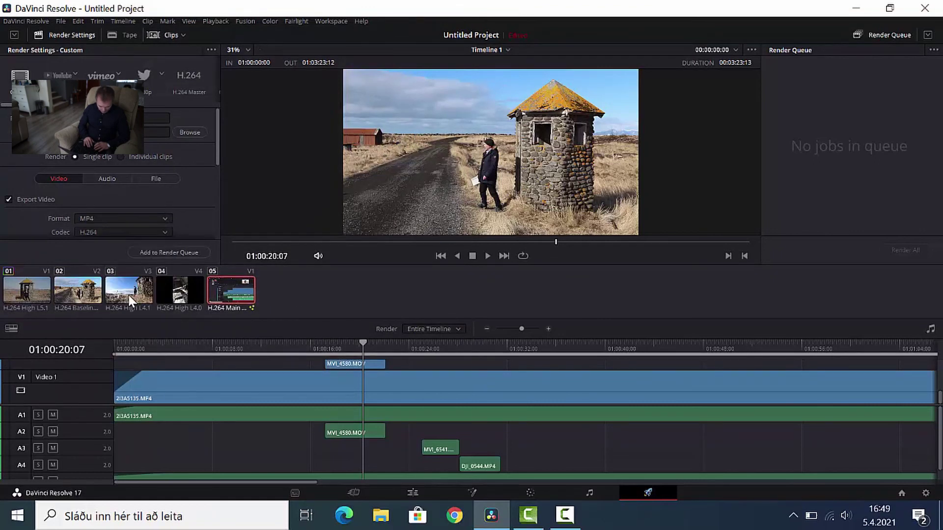
left_click_drag(214, 145, 218, 174)
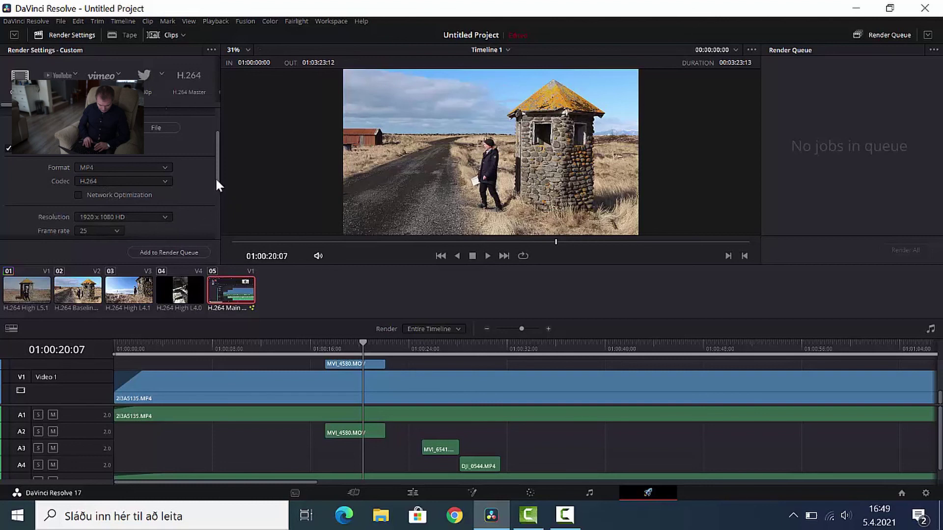
left_click_drag(216, 180, 216, 193)
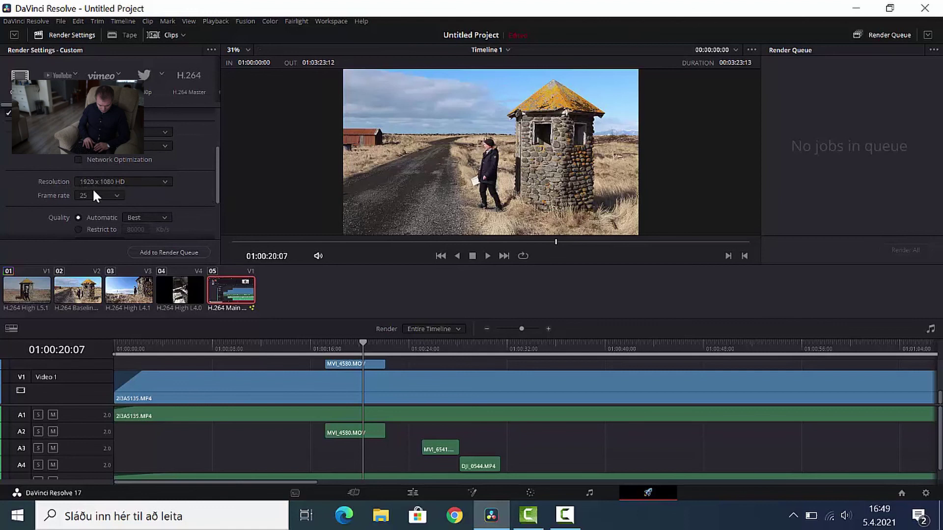
left_click(167, 182)
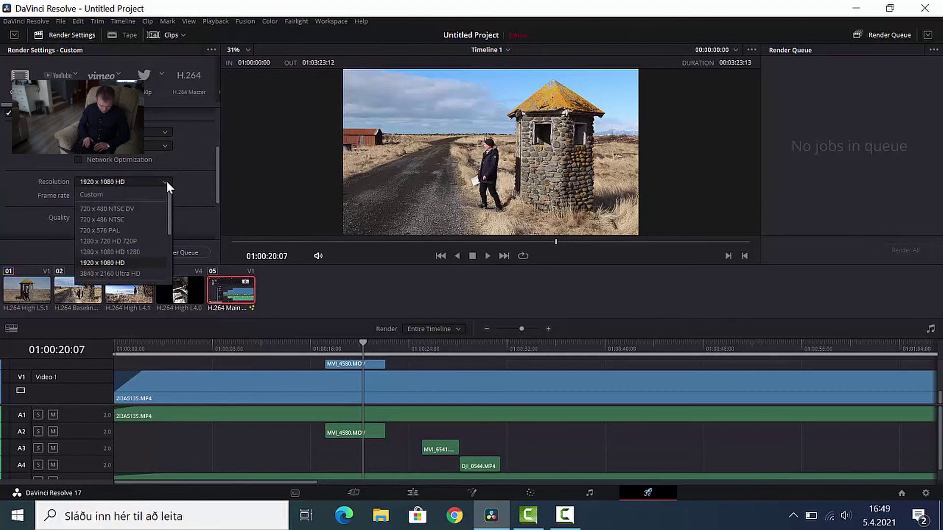
left_click(167, 182)
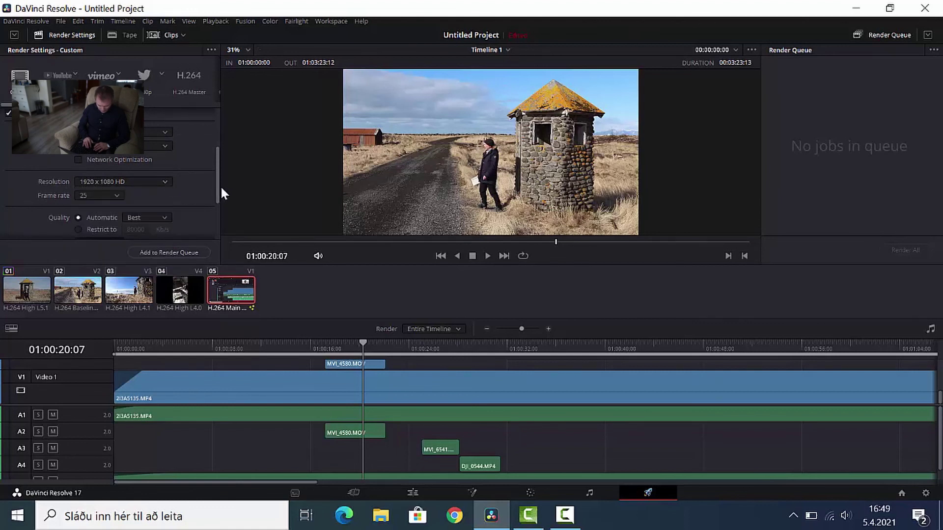
left_click_drag(219, 183, 214, 139)
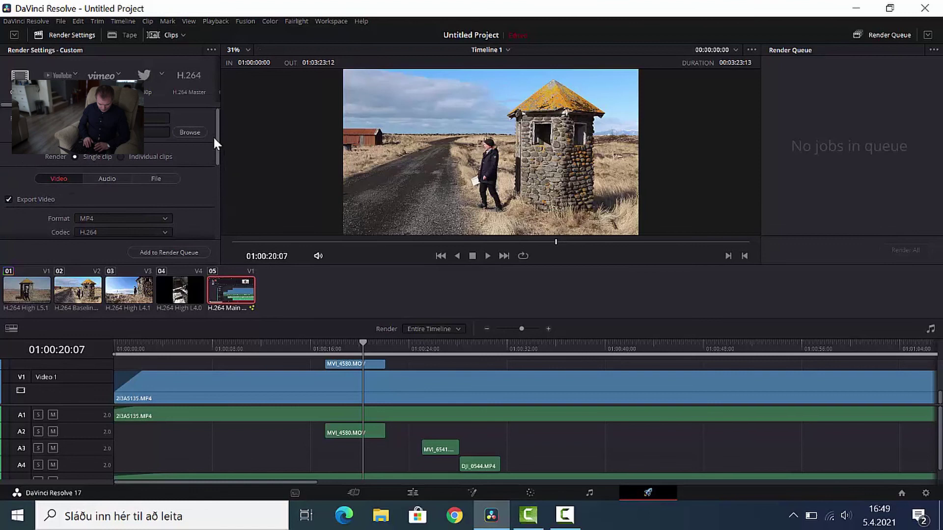
left_click(113, 178)
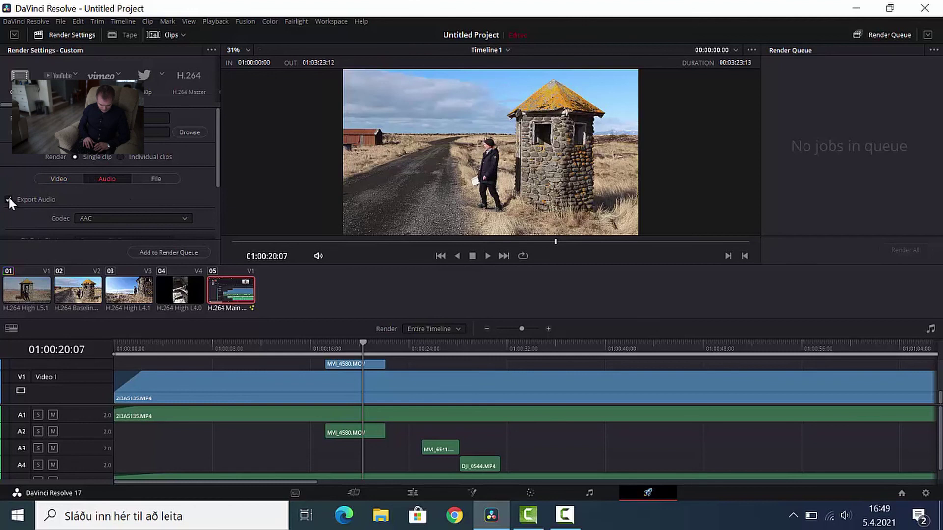
left_click(54, 180)
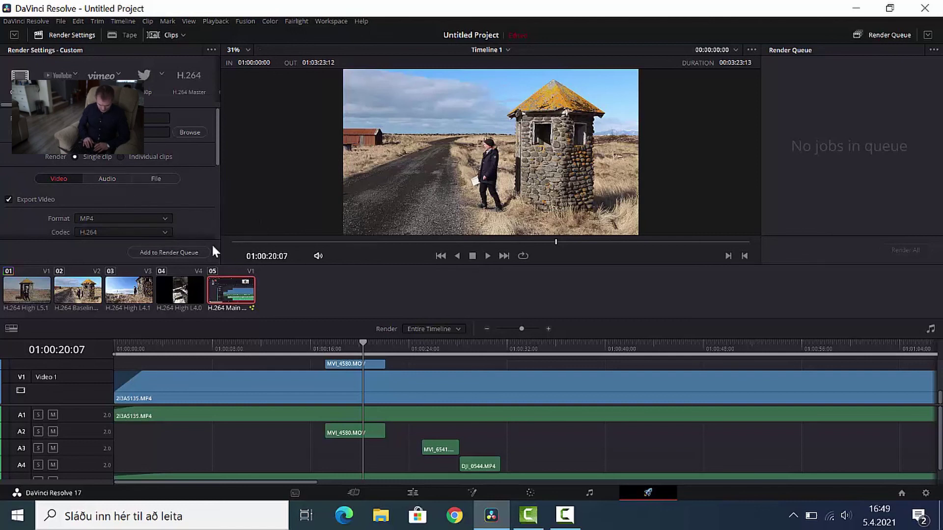
- Add Timeline 1 to the render queue and start rendering all jobs
left_click(165, 251)
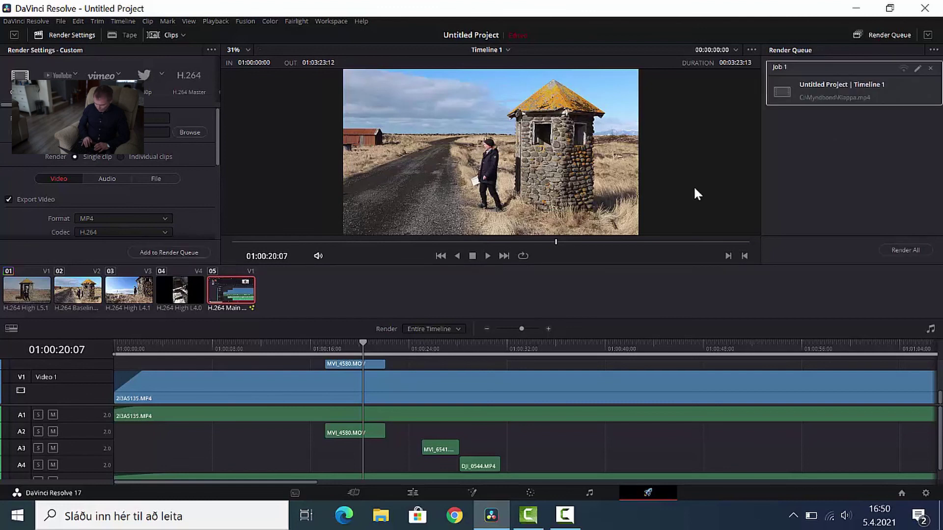
left_click(897, 249)
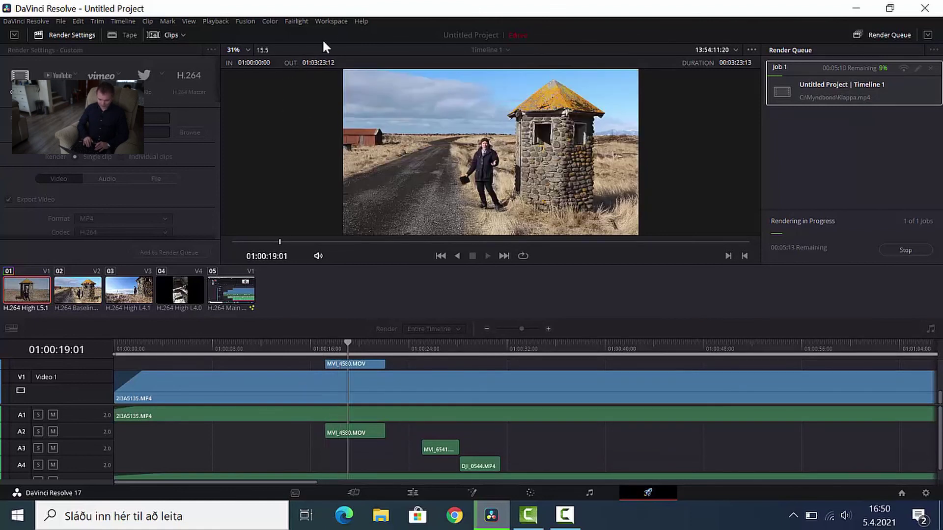
left_click(329, 21)
mouse_move(292, 22)
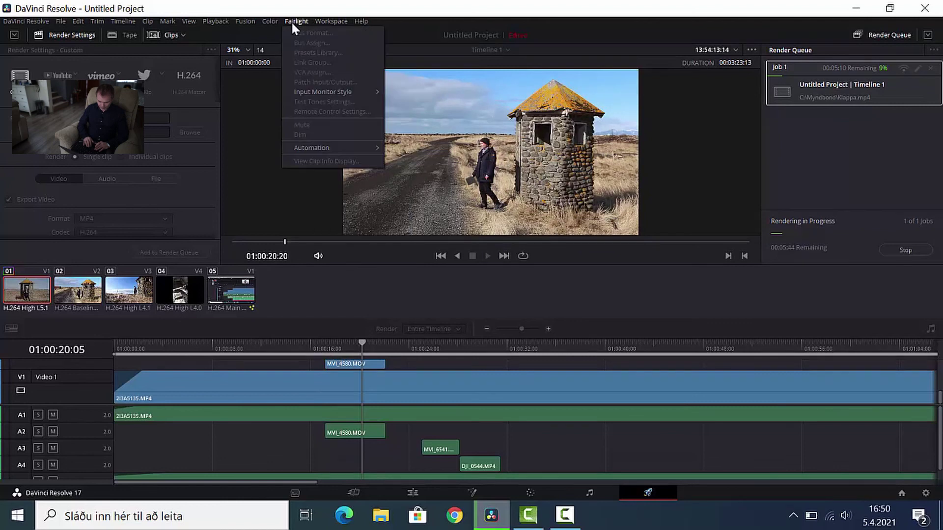
mouse_move(213, 23)
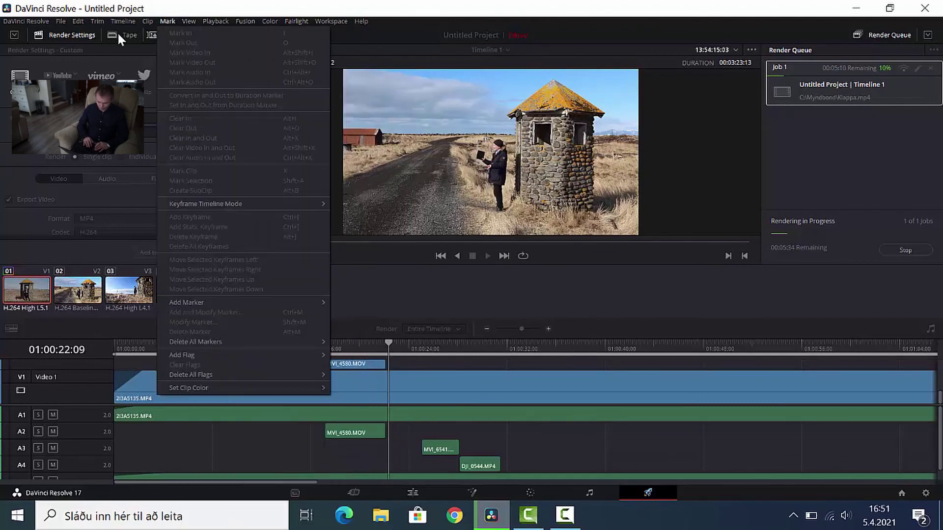
mouse_move(123, 22)
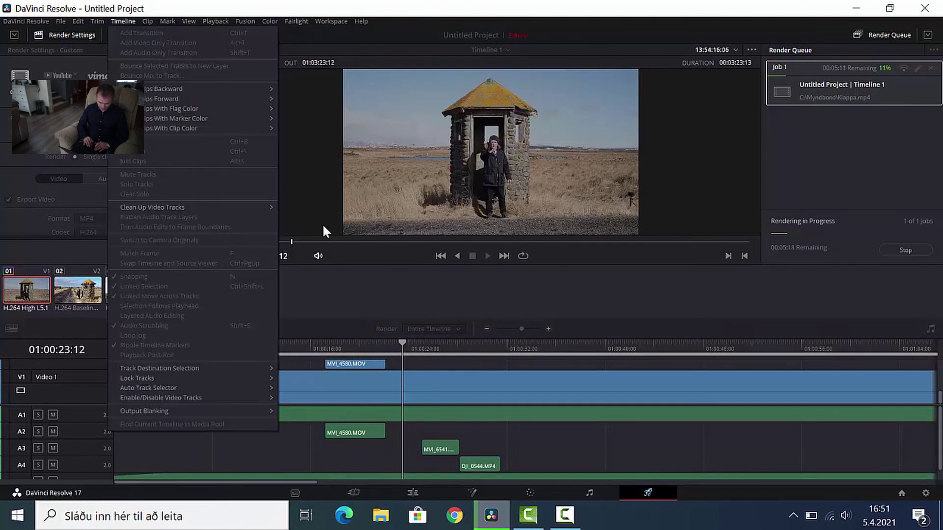